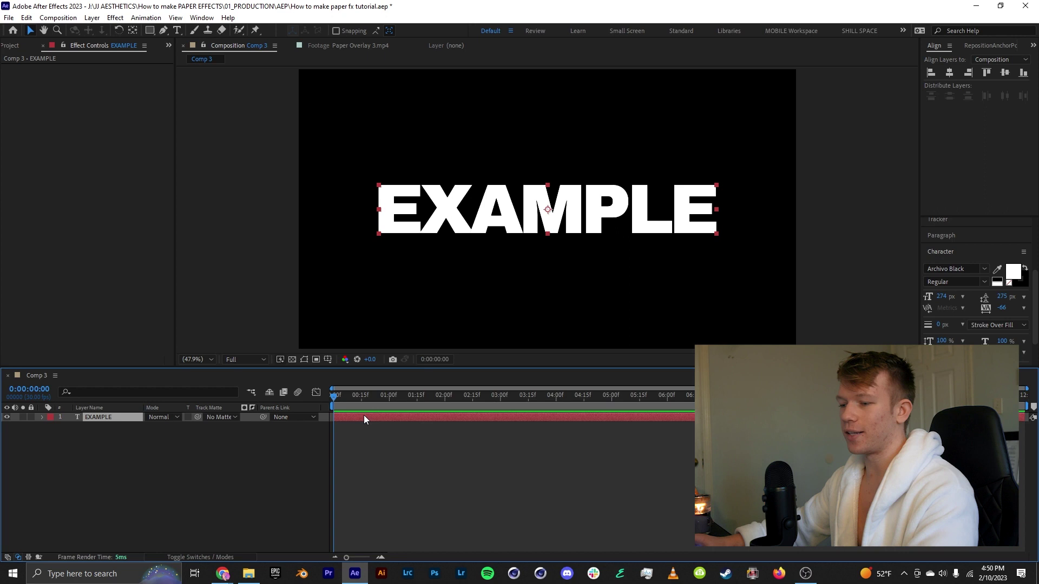
Step: Try Texturize Motion on the text with Crumpled Paper texture and Cutout blend mode
key("ctrl+space")
type("texturize mot")
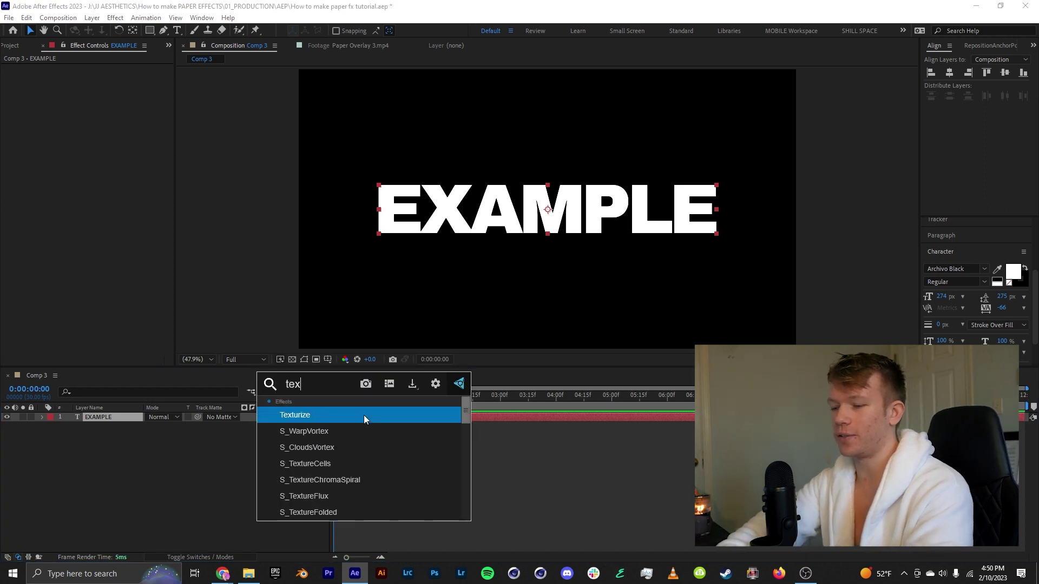
type("i")
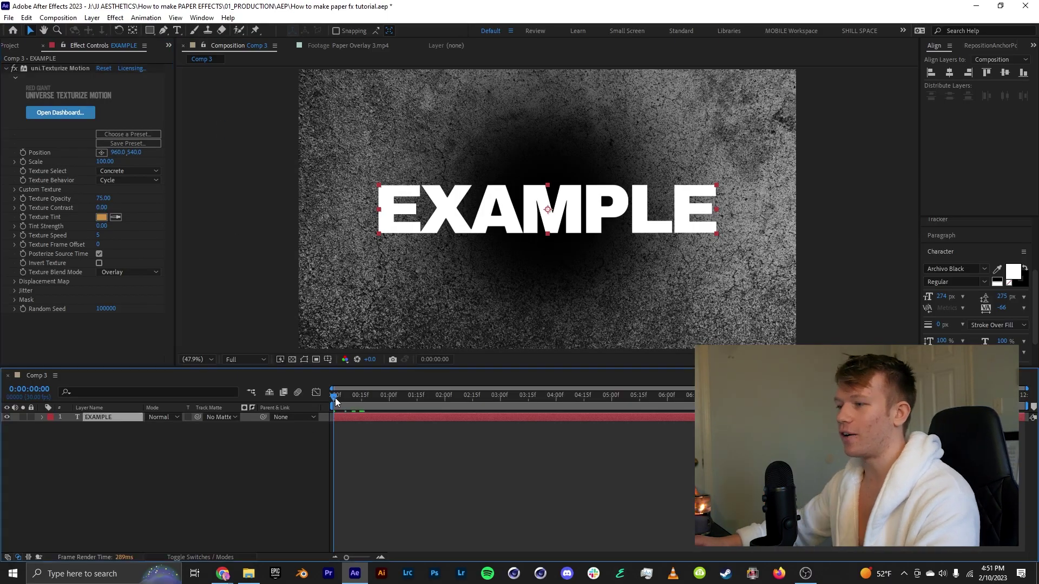
mouse_move(335, 396)
left_mouse_down()
mouse_move(373, 403)
mouse_move(324, 404)
left_mouse_up()
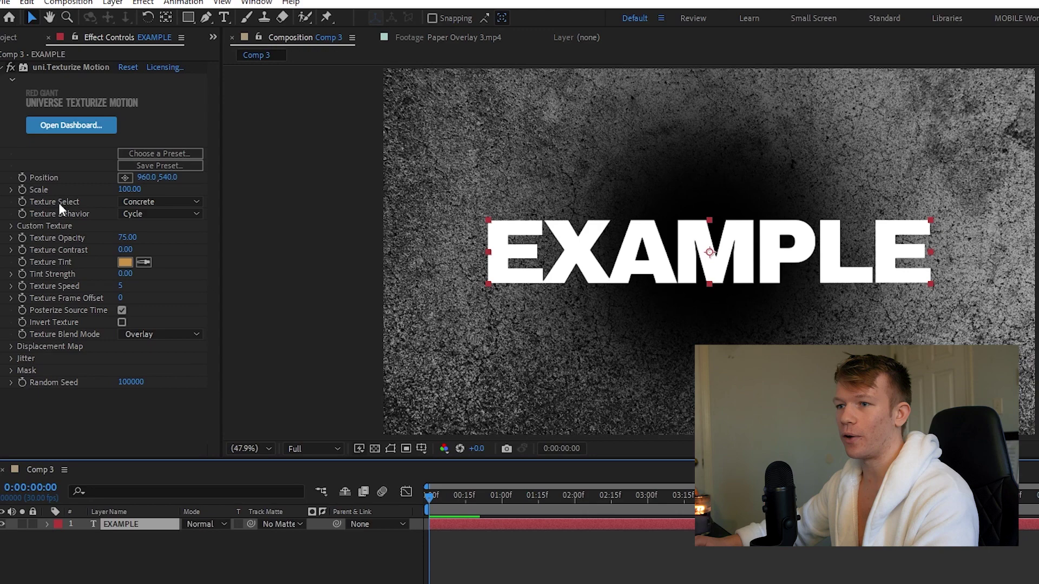
left_click(135, 203)
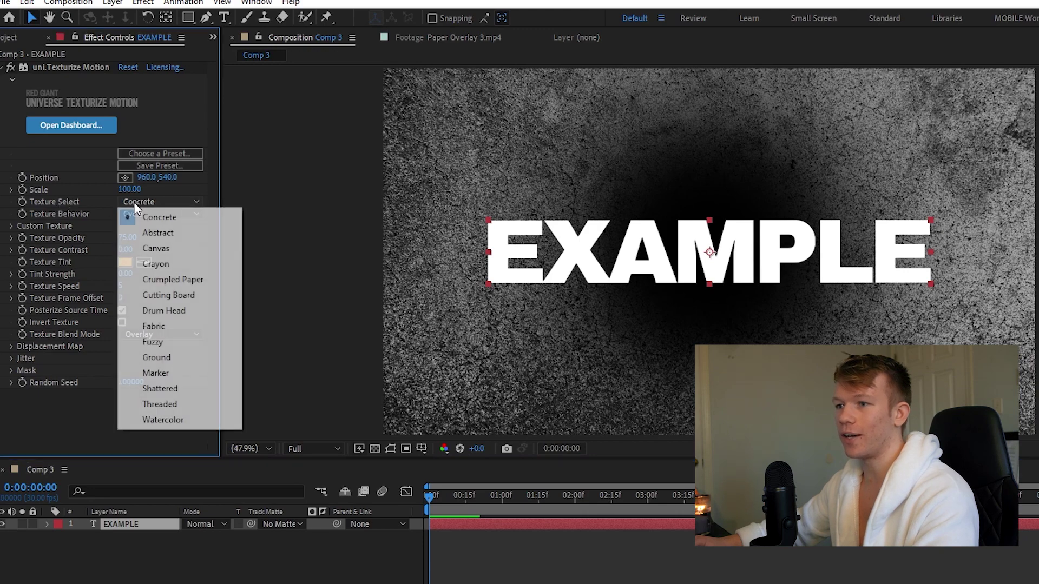
left_click(187, 290)
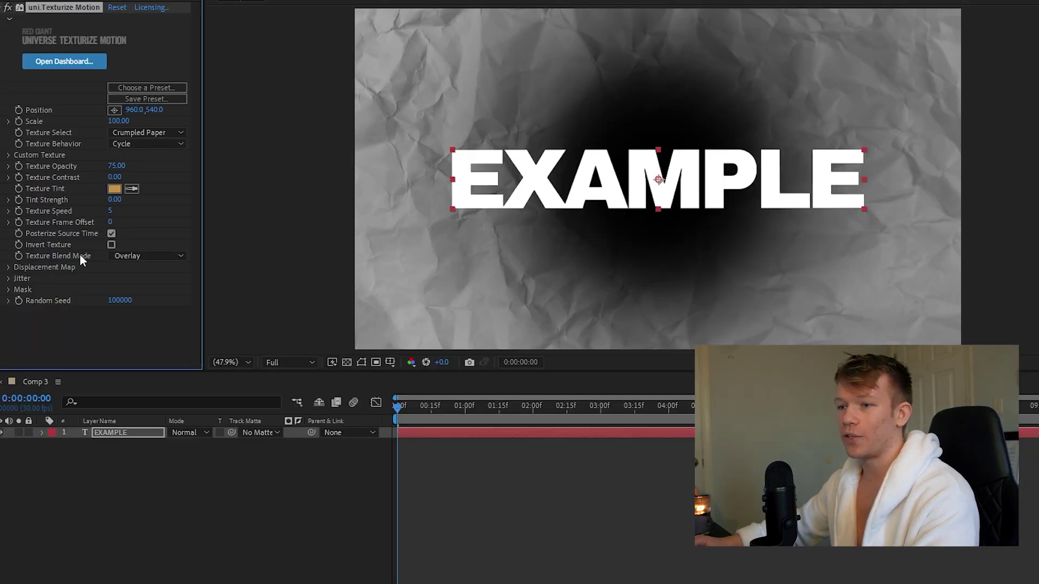
left_click(126, 255)
left_click(160, 575)
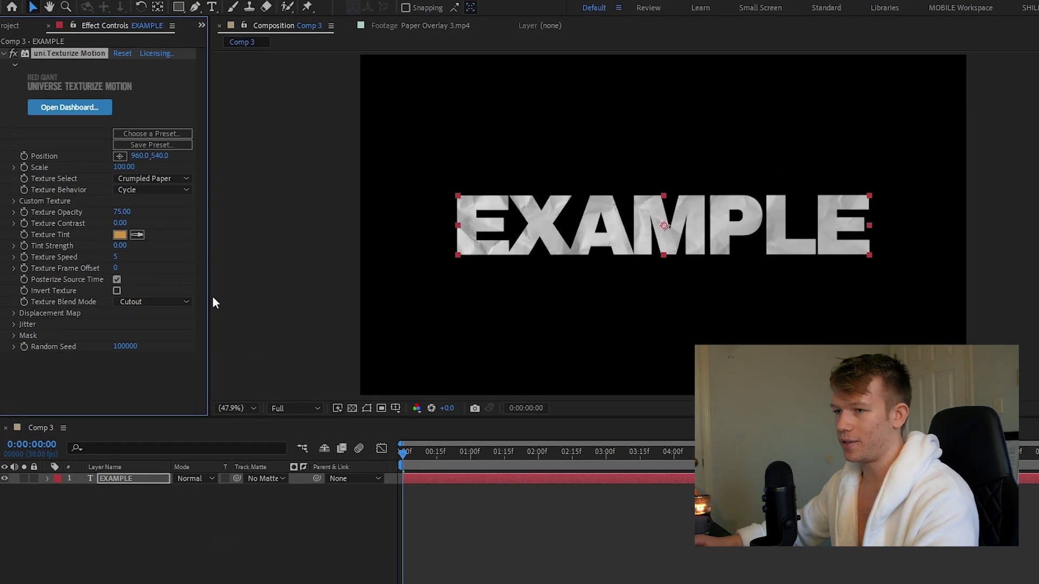
left_click_drag(119, 245, 145, 260)
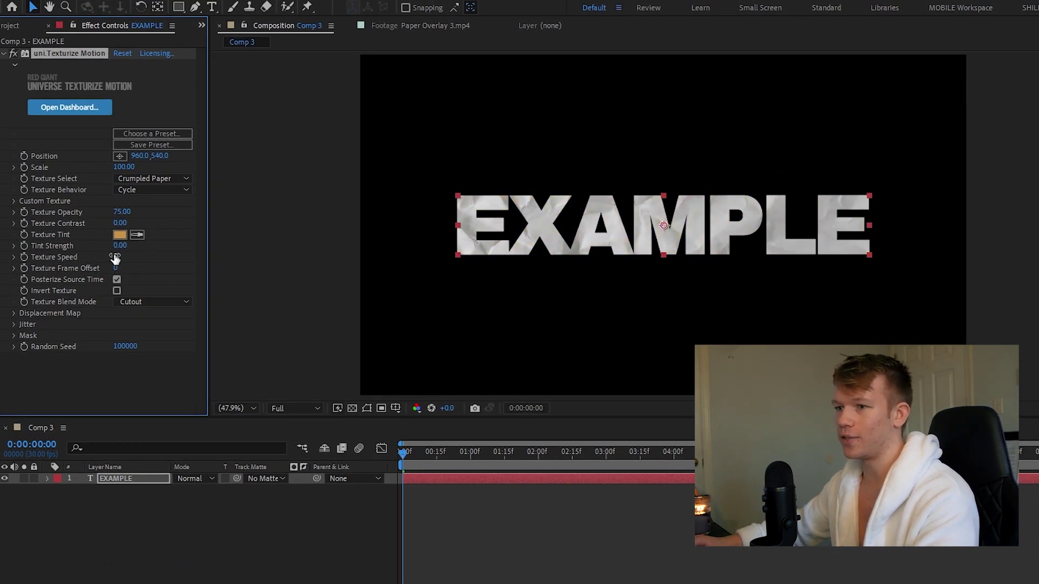
left_click(14, 324)
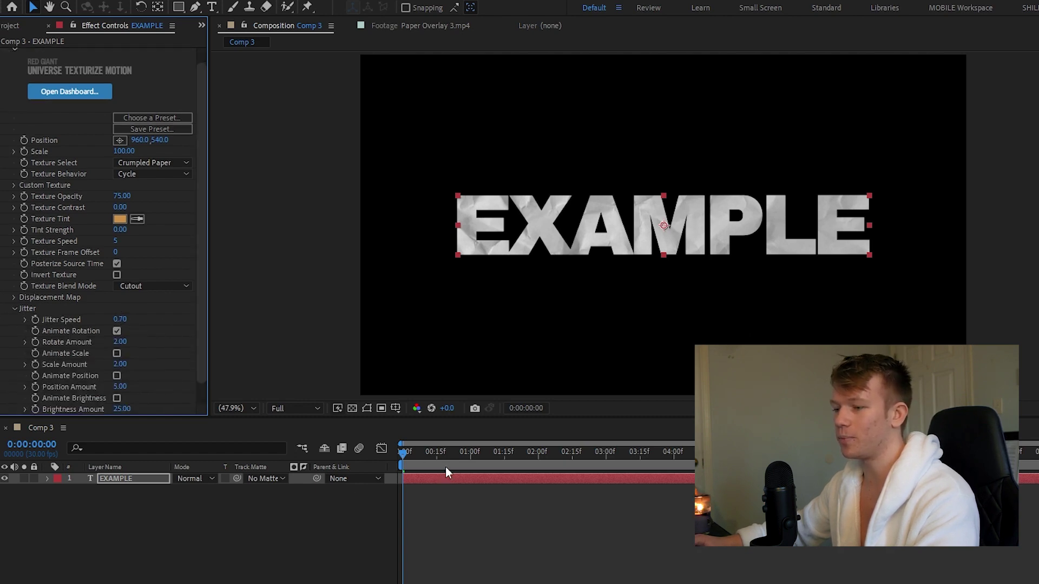
Step: Apply Texturize to the text with Cutout blend mode and Cinder Blocks texture
key("ctrl+space")
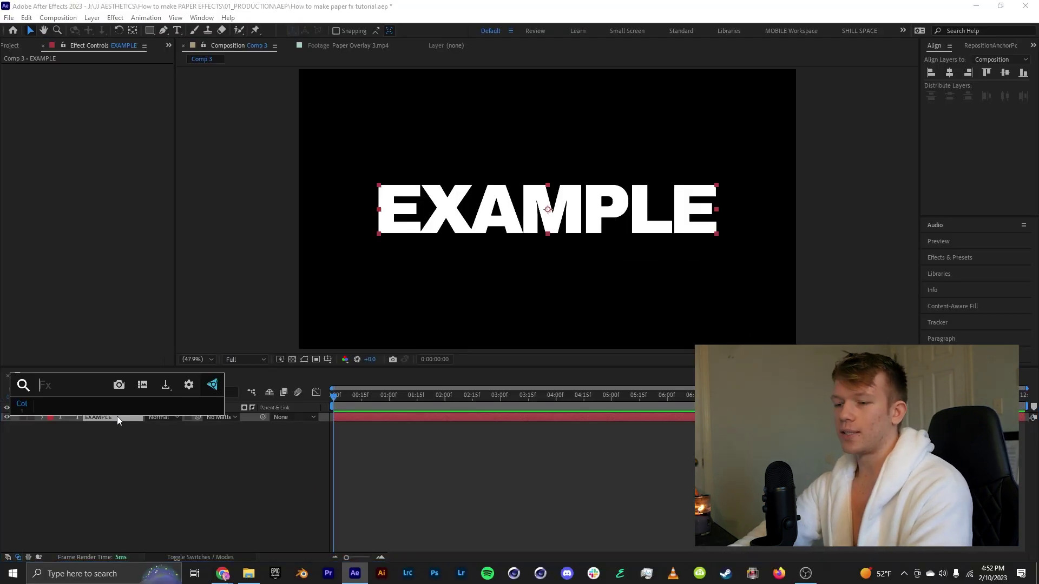
type("textur")
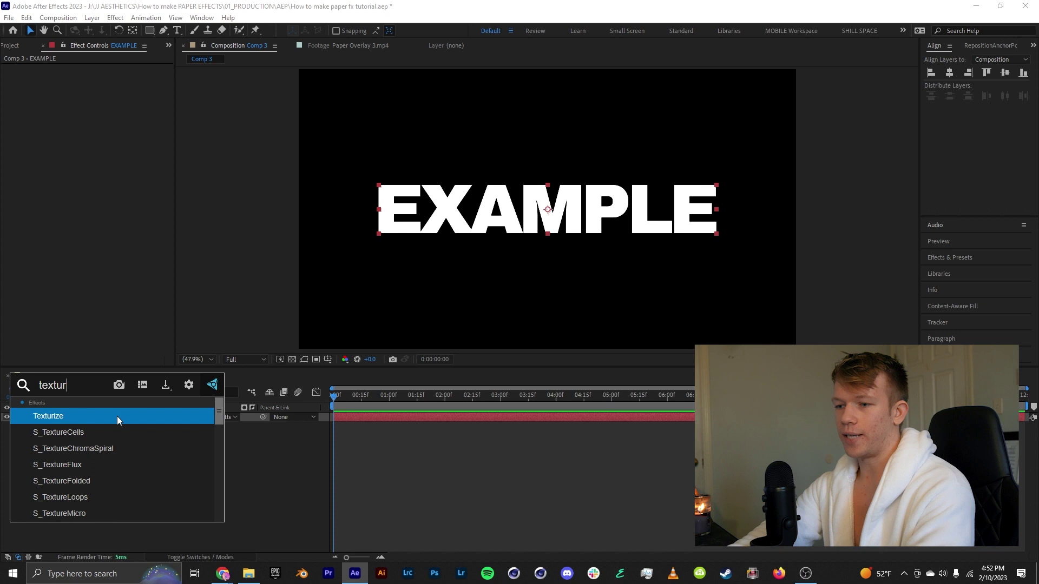
type("ize")
left_click(119, 432)
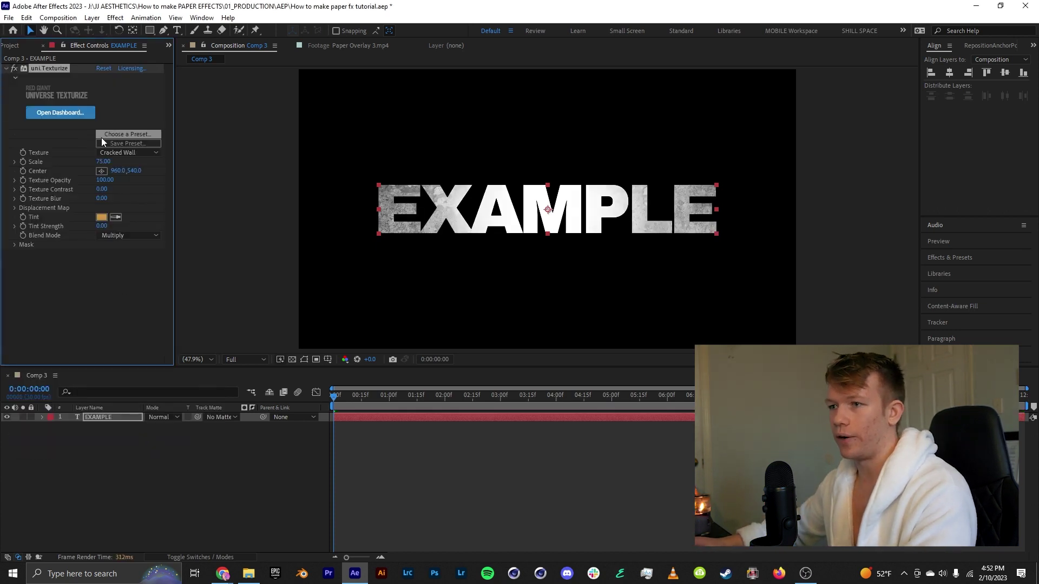
left_click(125, 236)
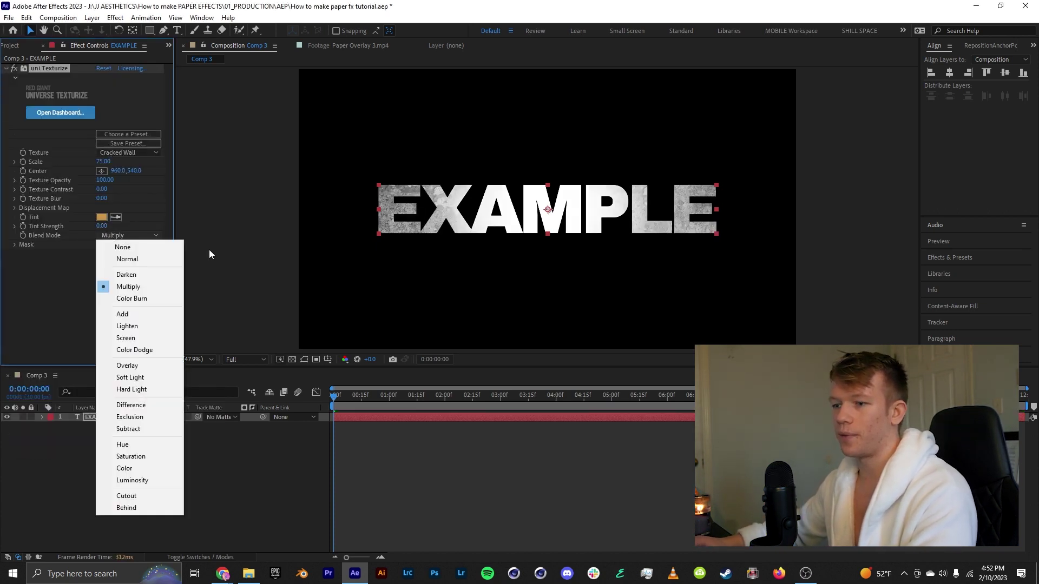
left_click(158, 496)
left_click(137, 151)
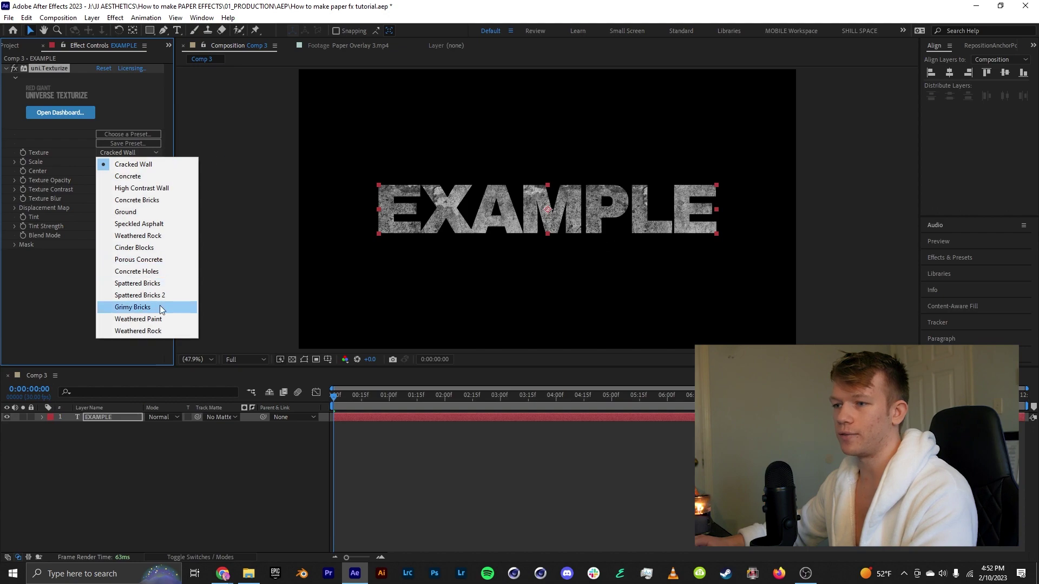
left_click(157, 247)
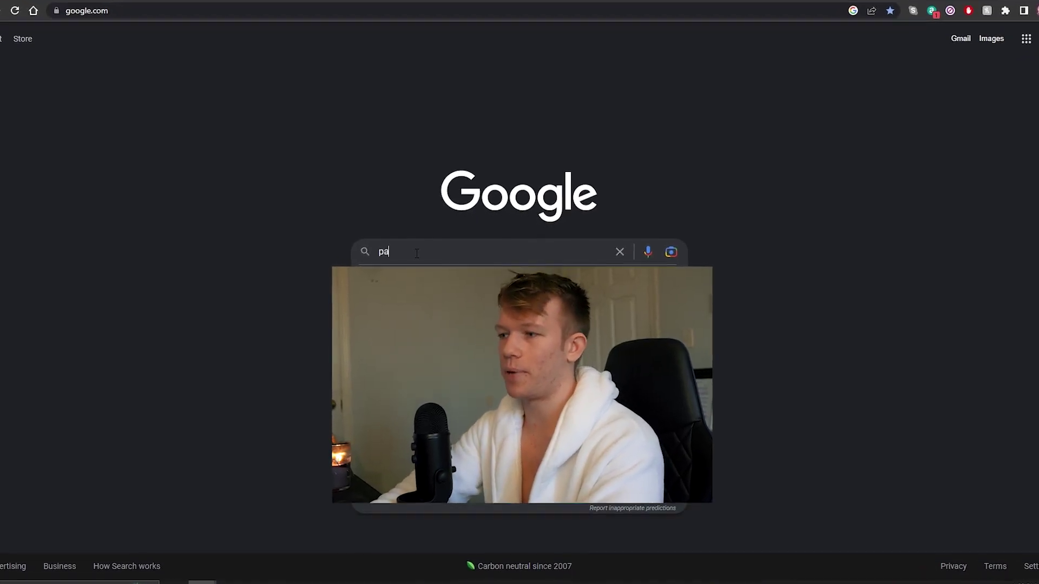
Step: Search Google for 'paper texture'
type("per texture")
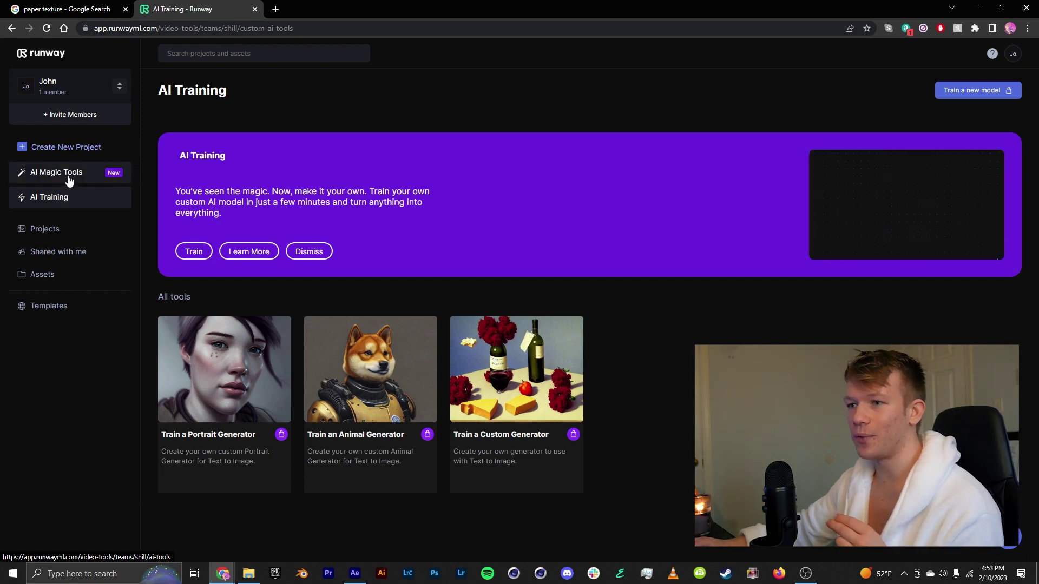
Step: Generate an image in Runway's Text to Image tool from the prompt 'paper texture'
left_click(70, 175)
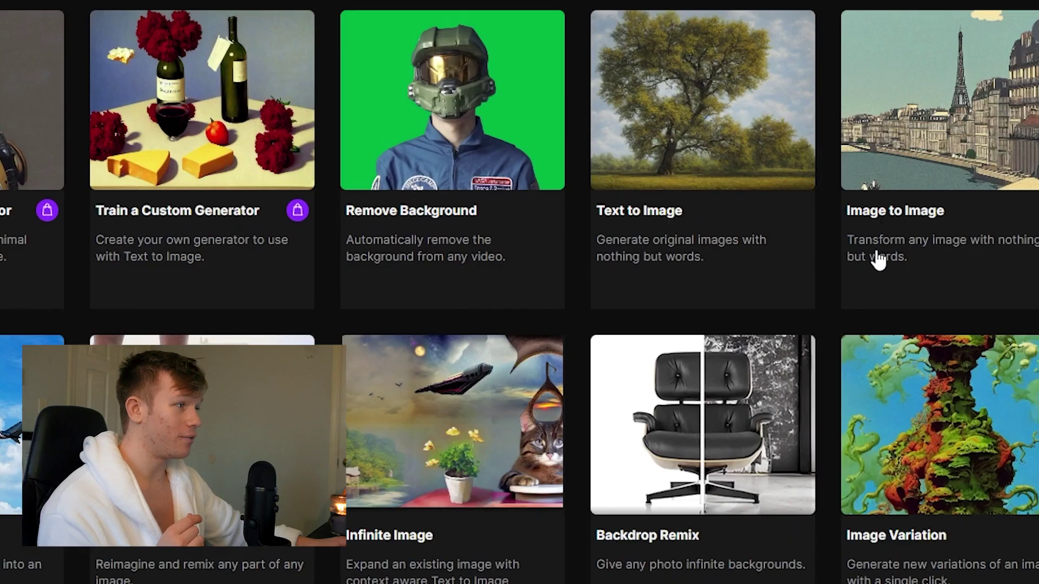
left_click(693, 263)
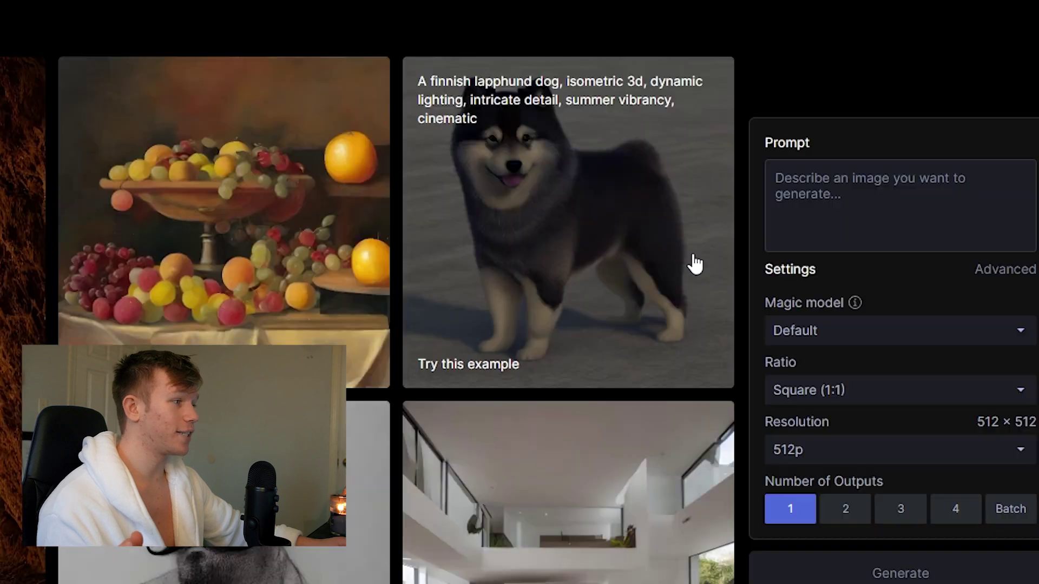
left_click(817, 202)
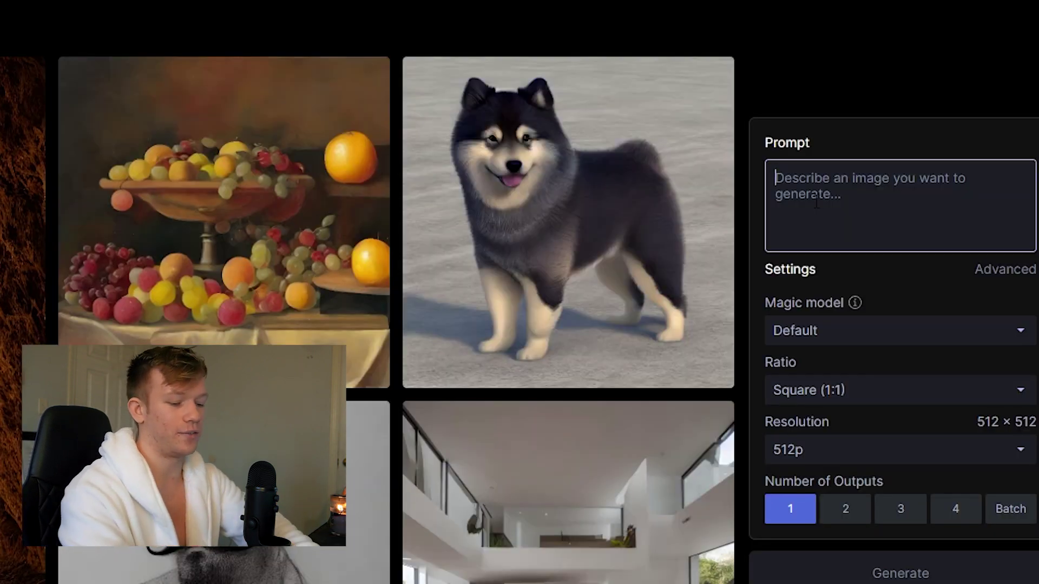
type("paper tex")
type("ture")
key("Return")
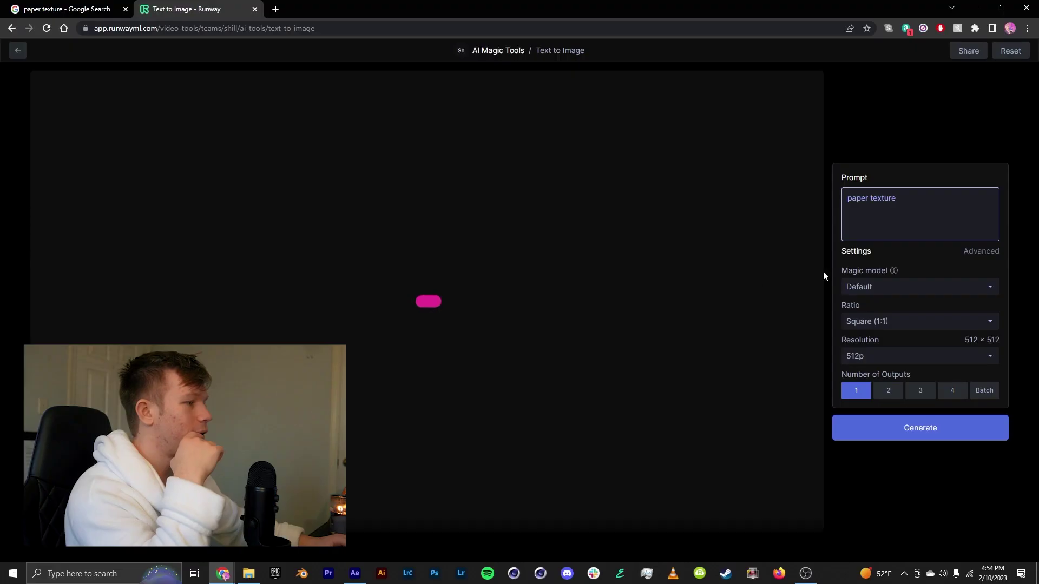
Step: Regenerate at Widescreen 16:9 and 1080p, download it, and open the Runway Expand Image file
left_click(880, 322)
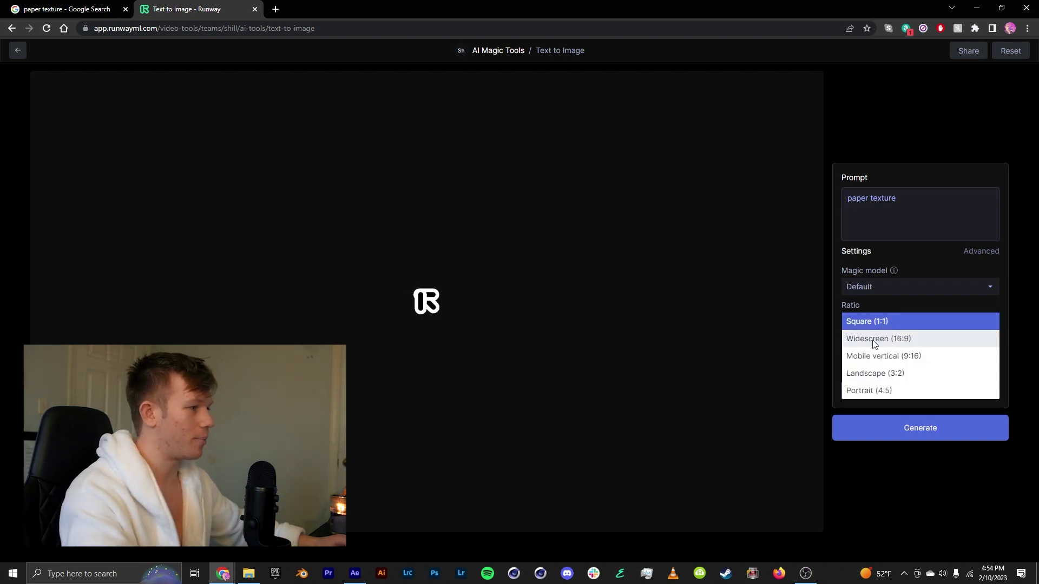
left_click(879, 339)
left_click(871, 361)
left_click(872, 372)
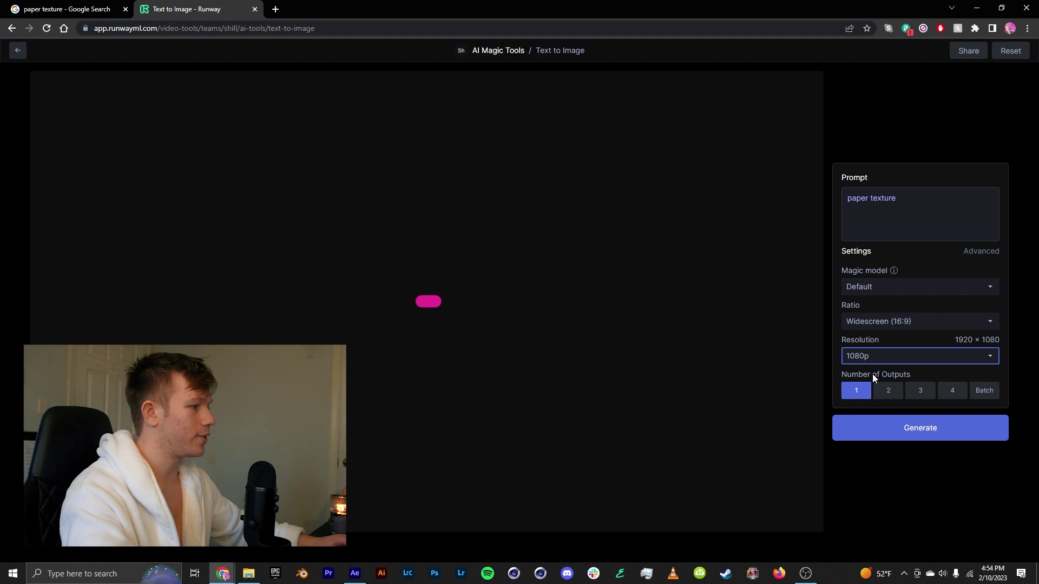
left_click(918, 434)
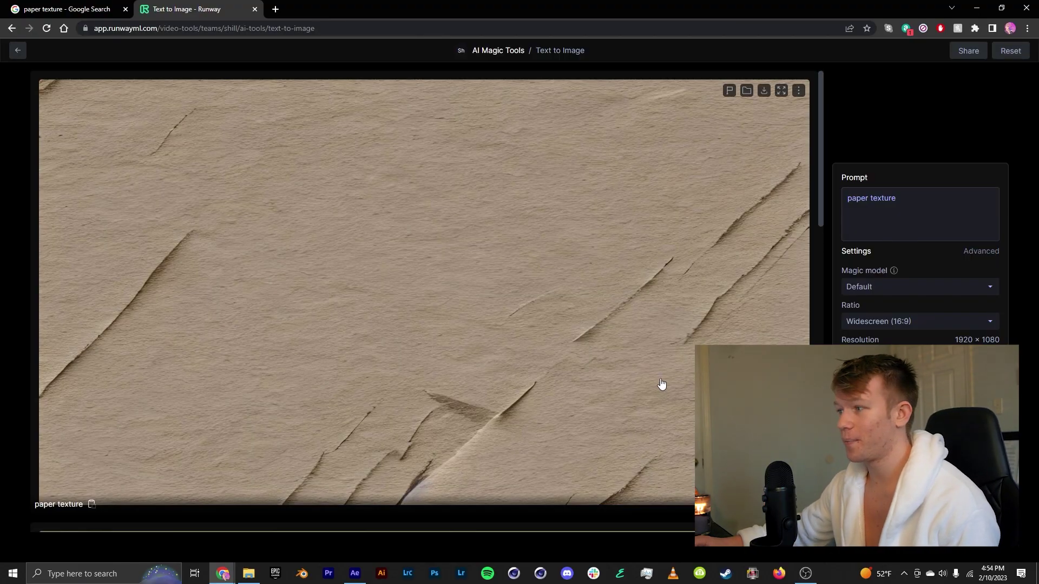
left_click(764, 92)
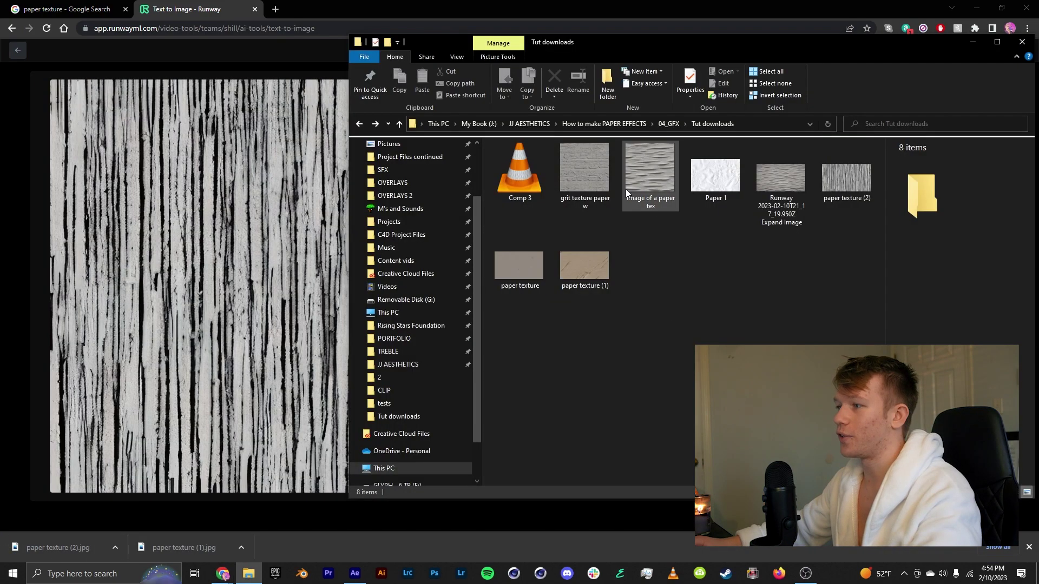
double_click(780, 179)
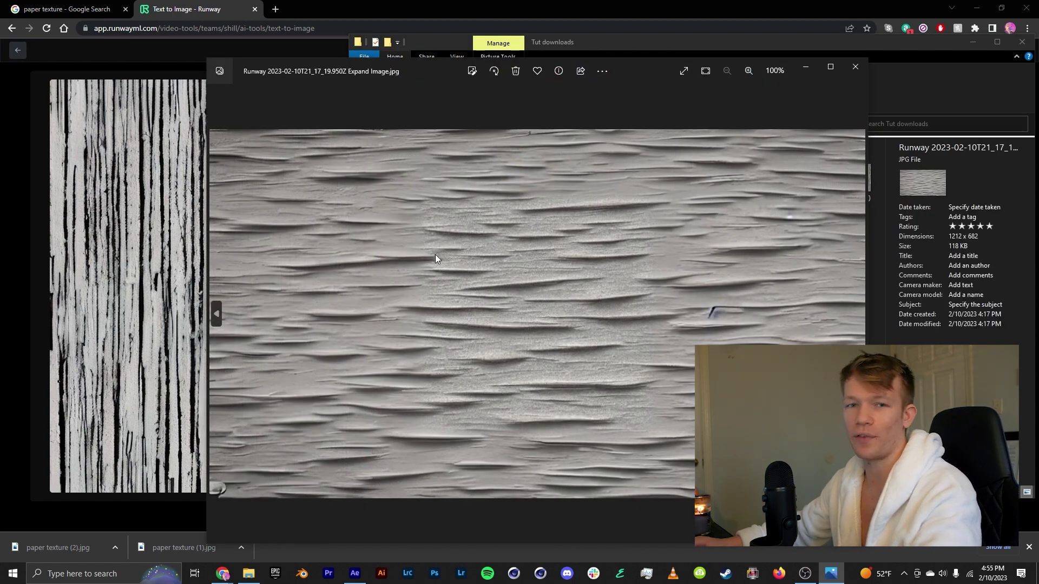
Step: Add the Runway paper image from the Tut downloads folder to Comp 3
left_click(854, 67)
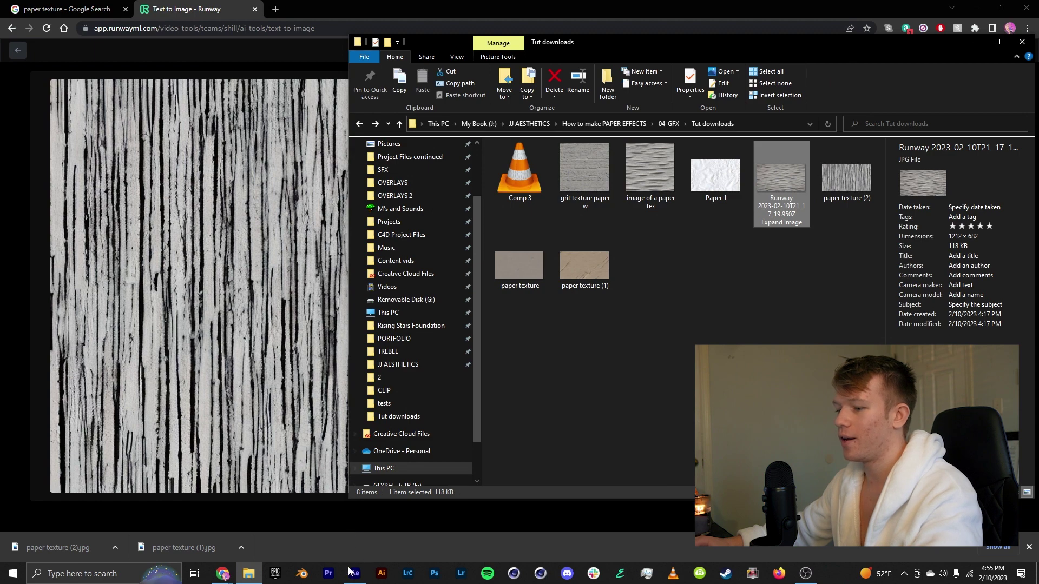
left_click(353, 573)
left_click(248, 574)
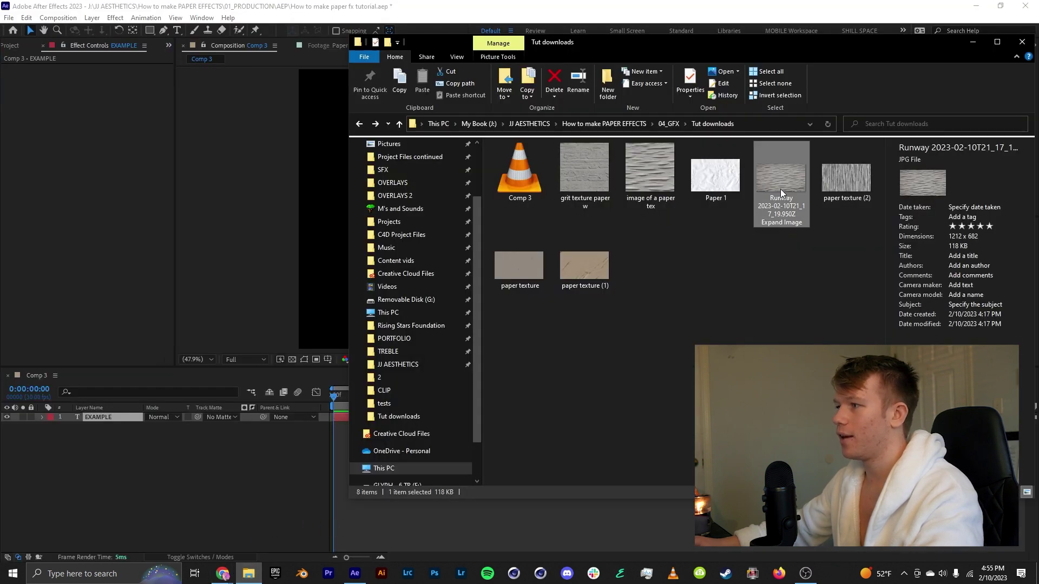
left_click_drag(107, 448, 106, 447)
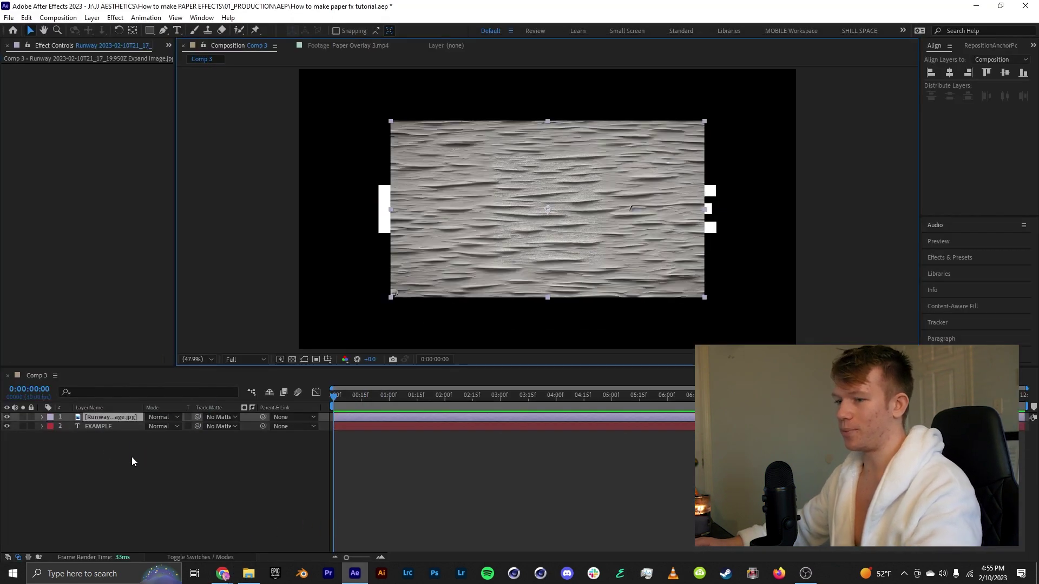
Step: Hide the EXAMPLE layer and fit the paper image layer to the composition
left_click(7, 427)
left_click(99, 426)
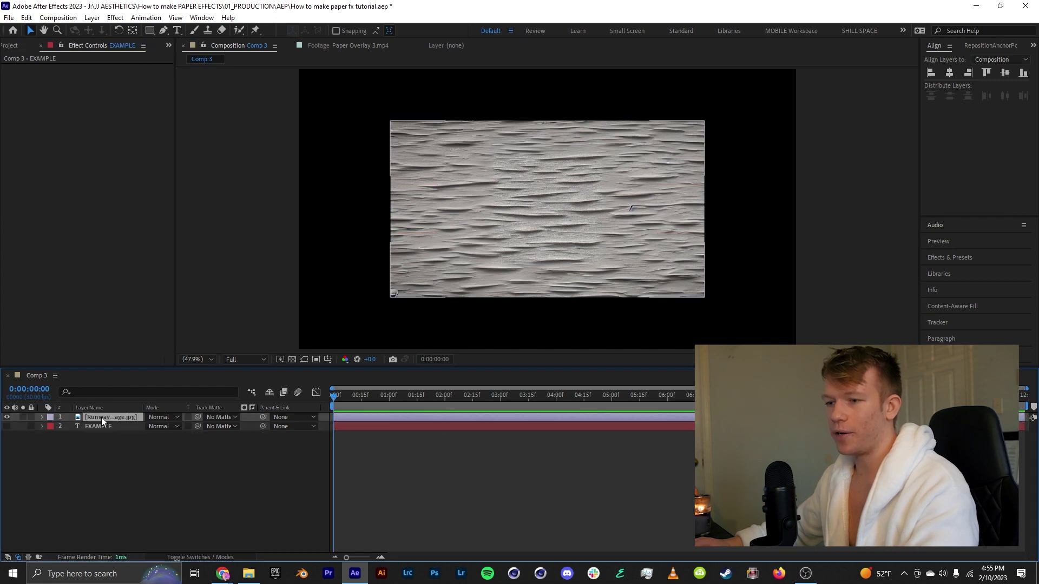
right_click(102, 421)
mouse_move(179, 146)
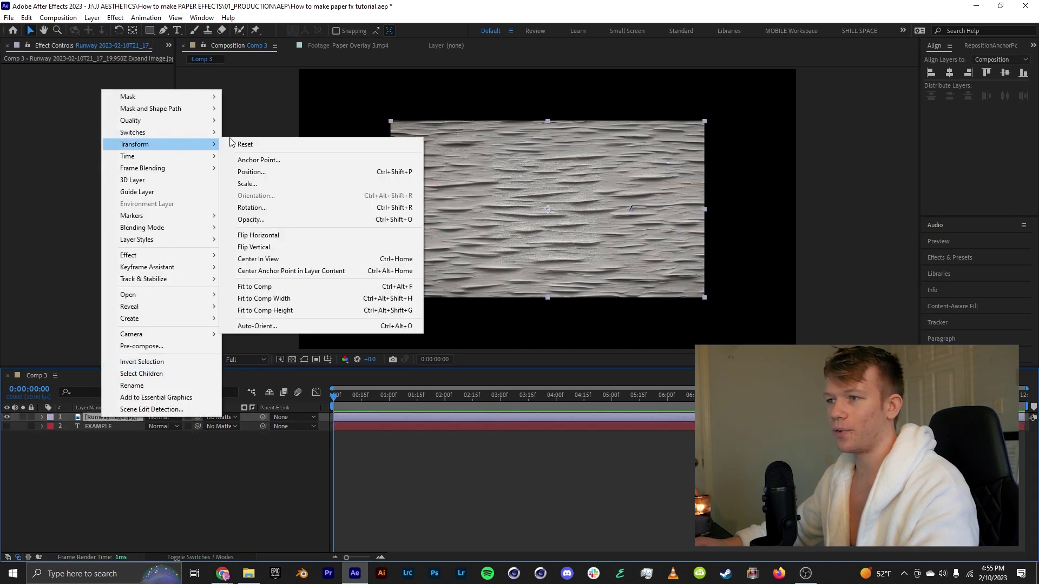
left_click(265, 290)
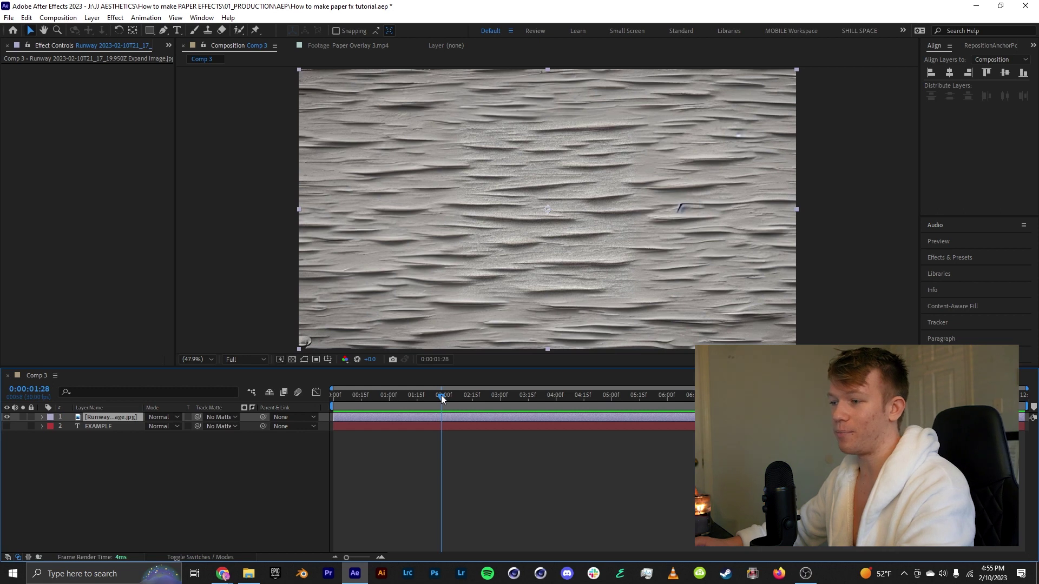
left_click_drag(441, 396, 291, 401)
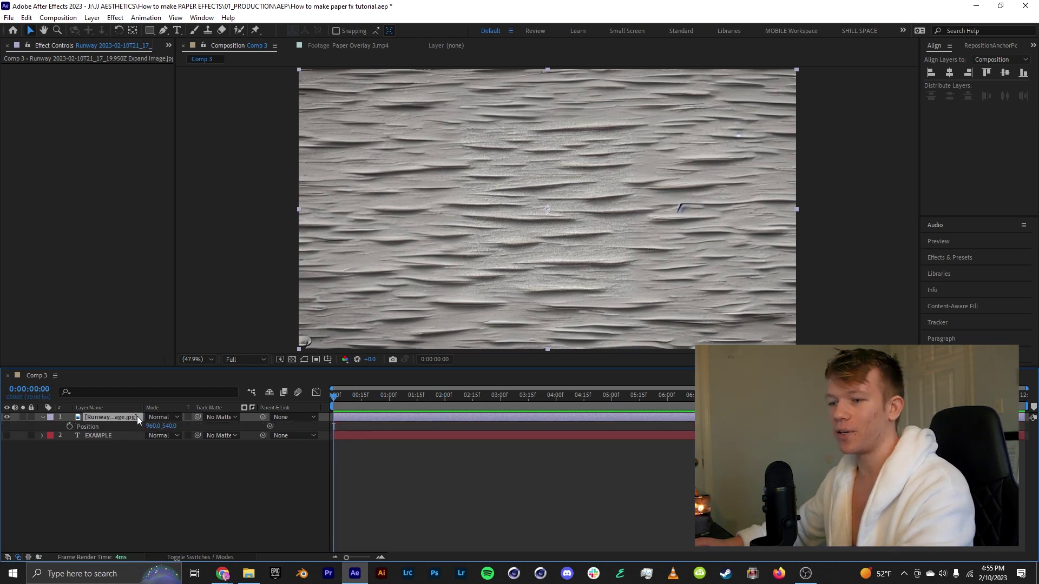
Step: Give the paper layer's Position a wiggle(6,560) expression and preview the jitter
left_click(69, 427, "alt")
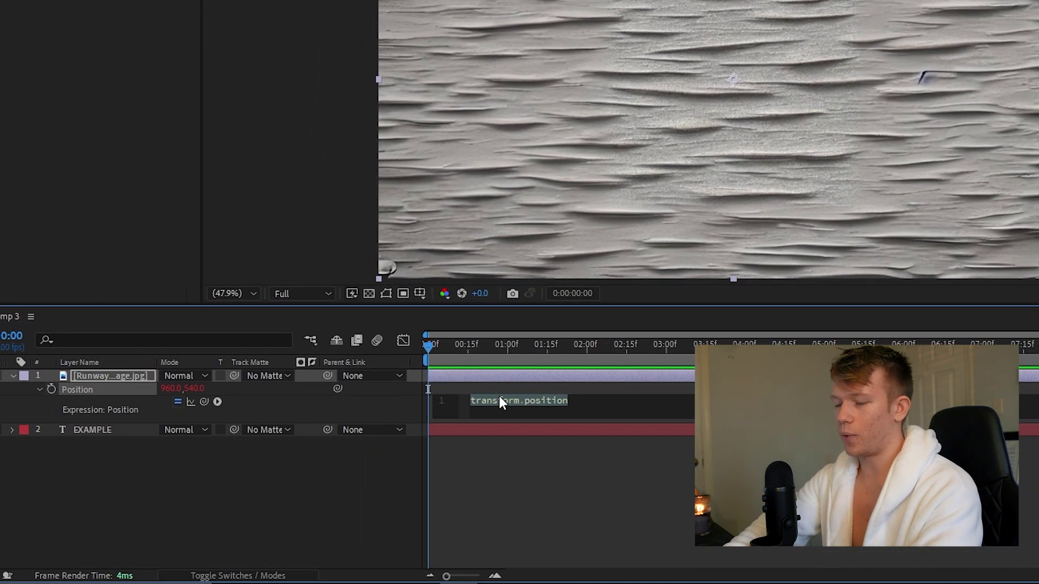
type("wigg")
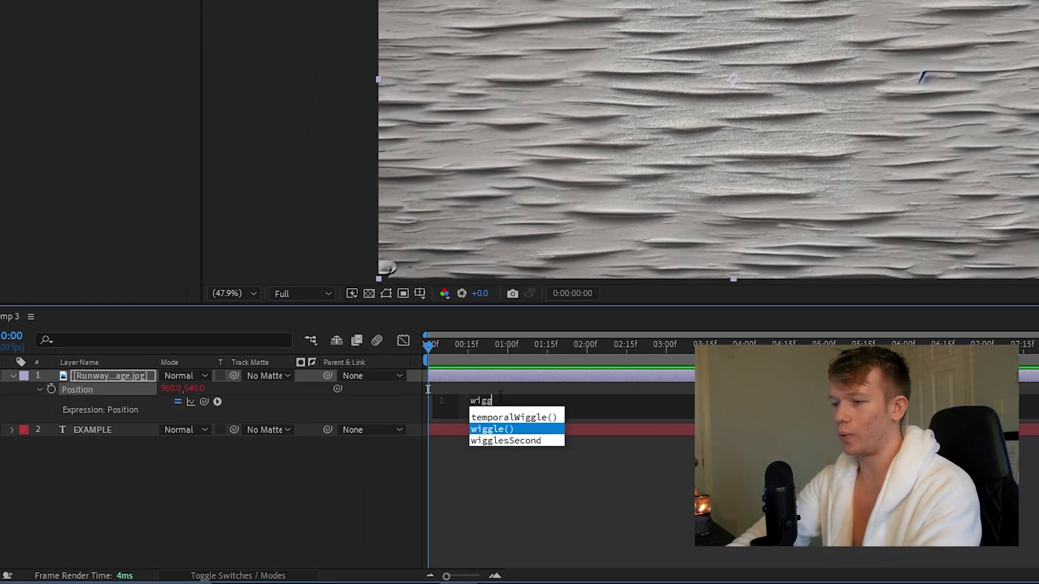
type("le")
key("Return")
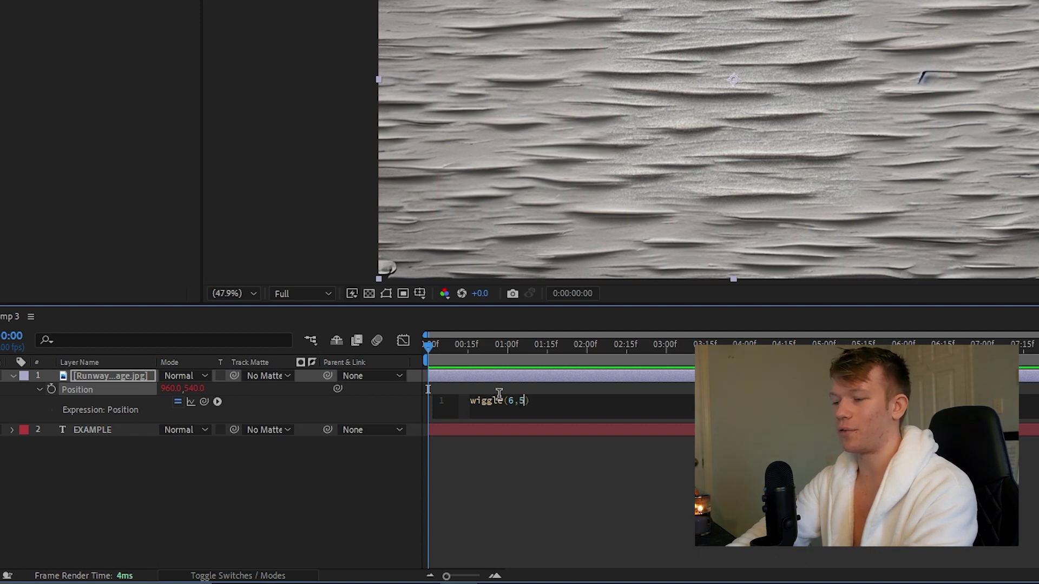
left_click(599, 466)
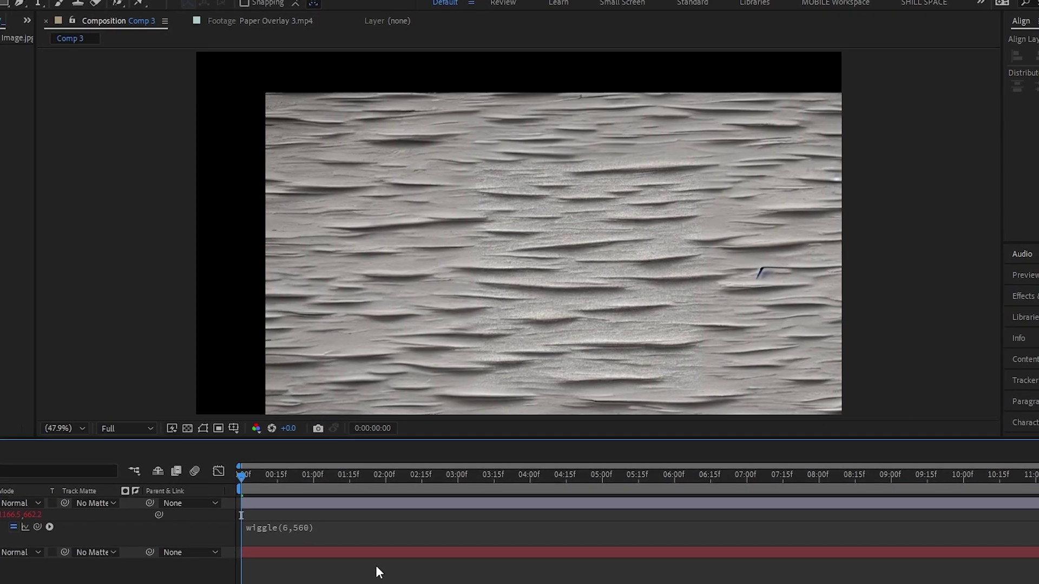
key("space")
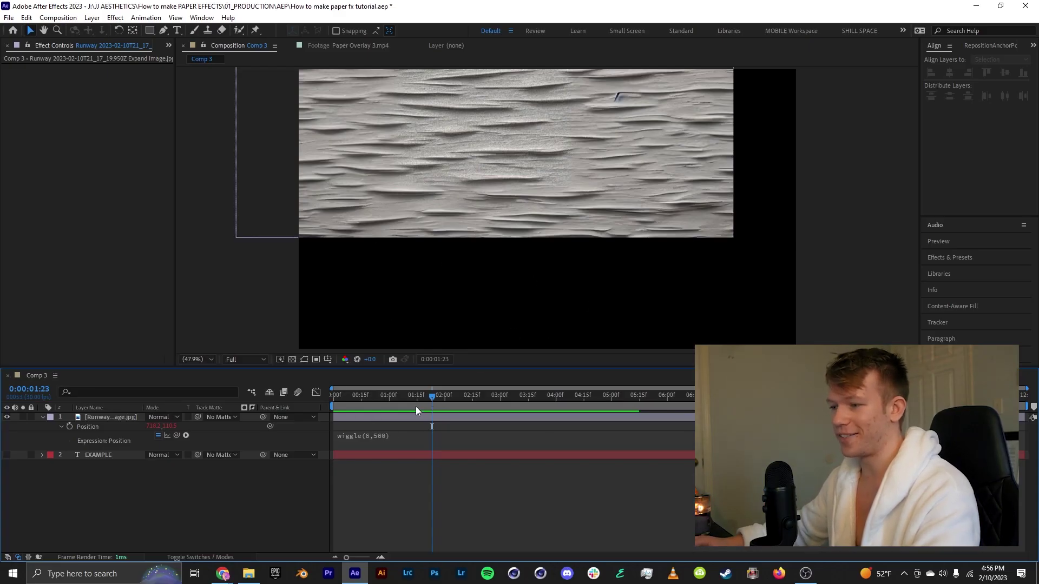
Step: Apply CC RepeTile to the paper layer with Expand Right set to 1000
left_click(413, 420)
key("ctrl+space")
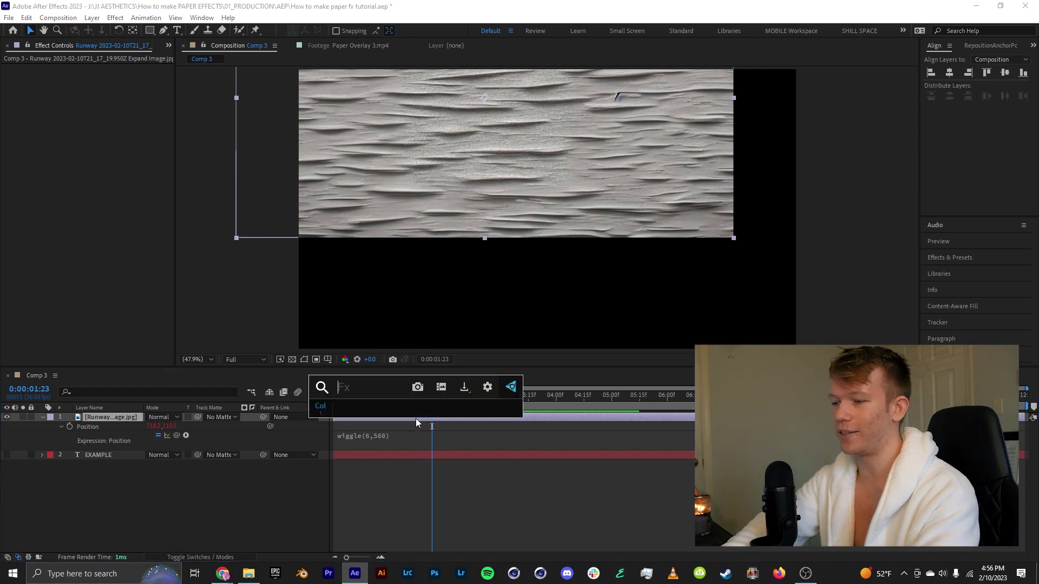
type("ccrep")
key("Return")
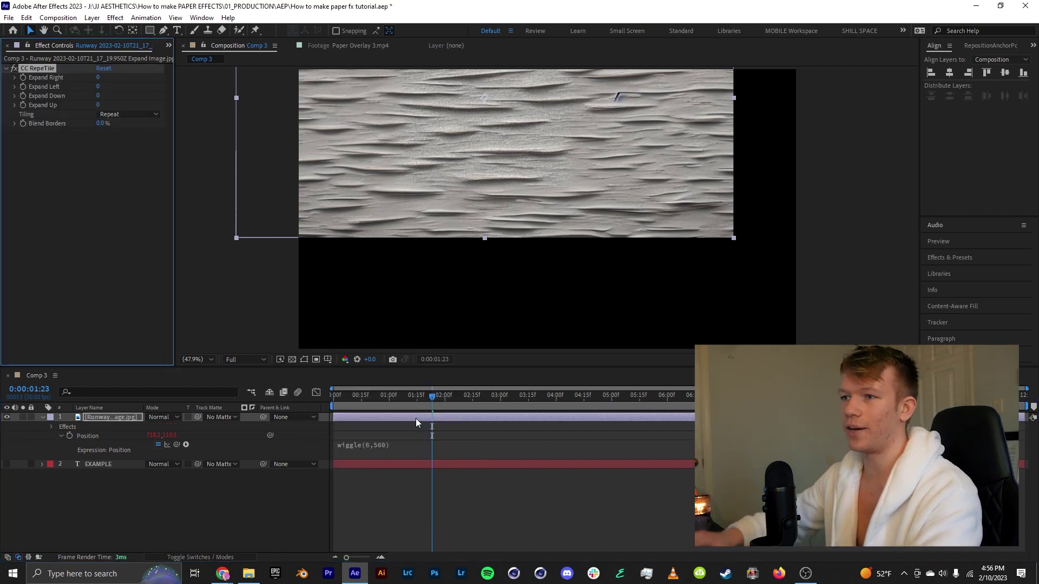
left_click_drag(97, 81, 195, 92)
left_click(101, 77)
type("1000")
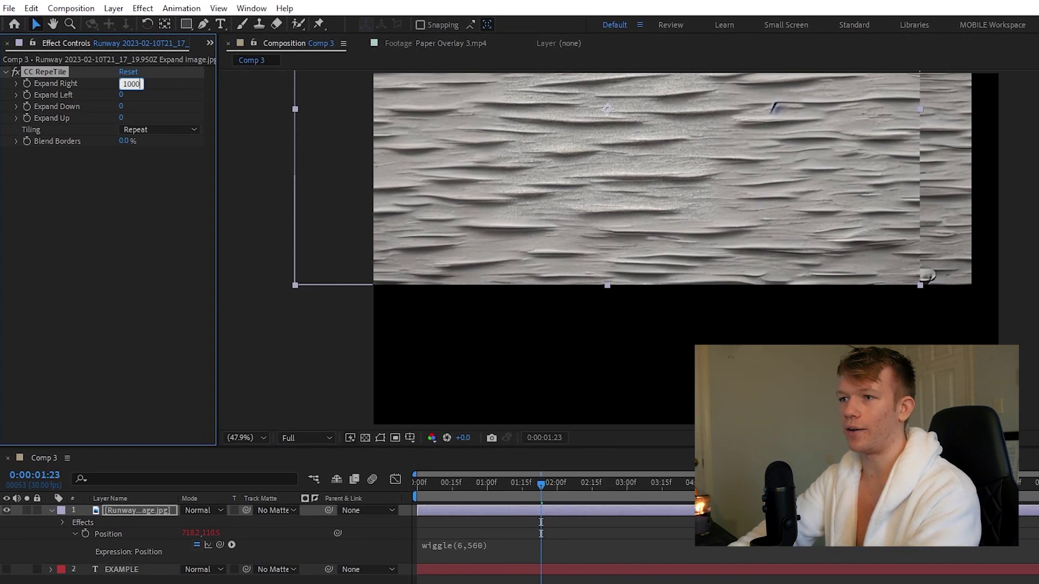
key("Return")
Step: Set Expand Left and Down to 1000 and Blend Borders to 74%
left_click(121, 96)
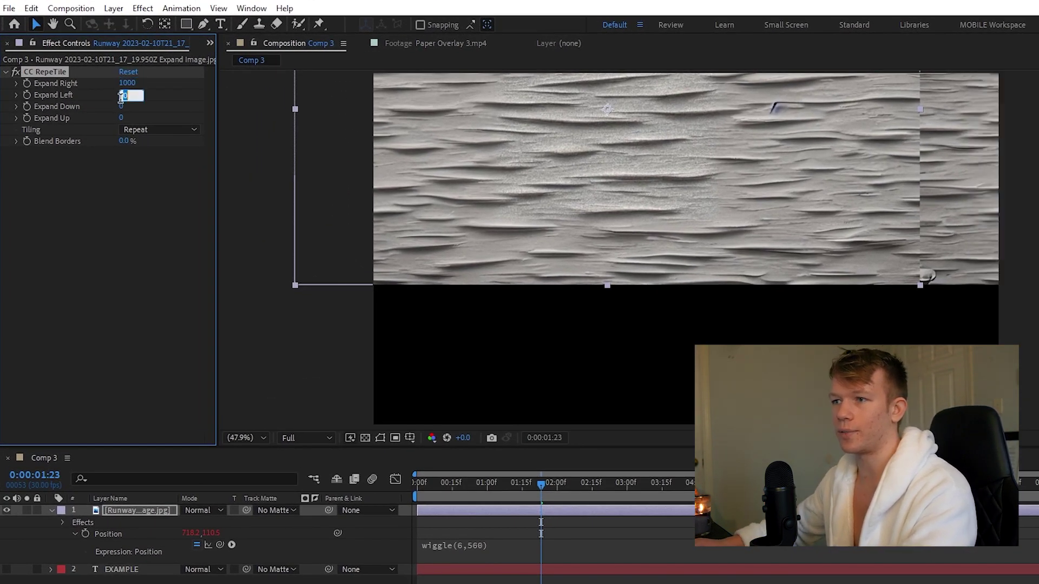
type("1000")
left_click(121, 107)
type("1000")
key("Tab")
type("1000")
key("Return")
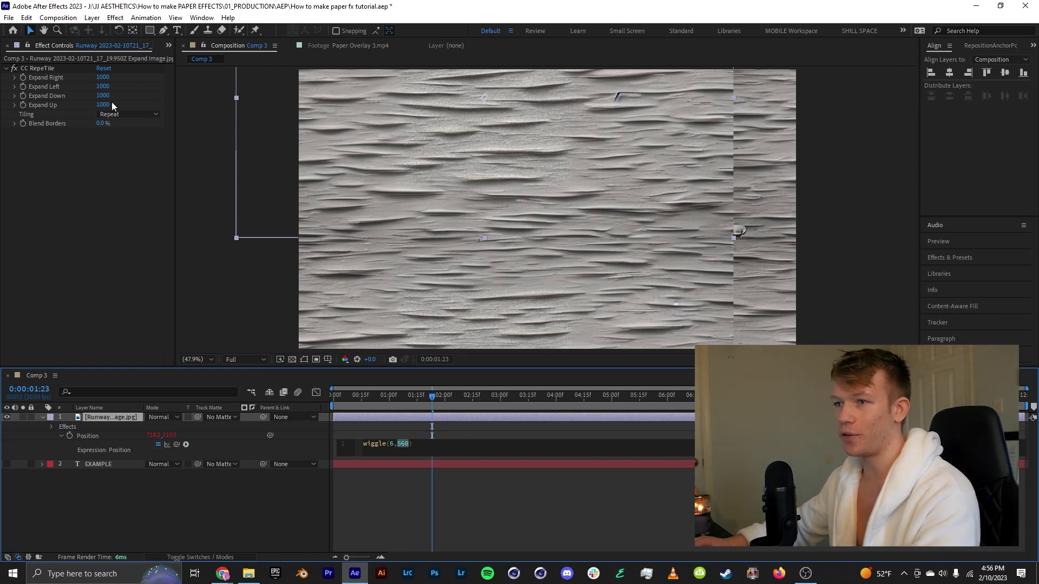
left_click(426, 490)
left_click(421, 394)
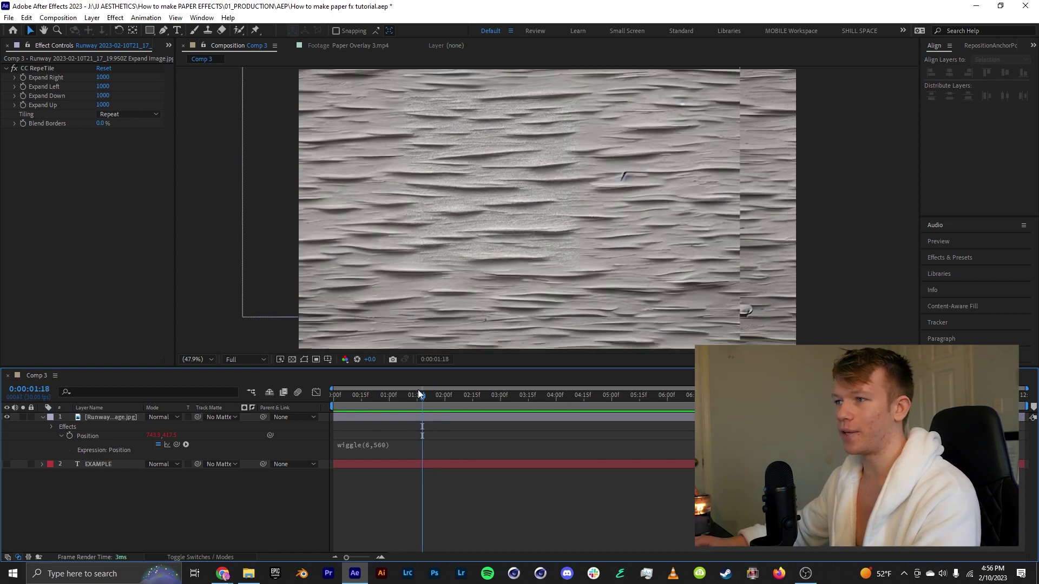
left_click_drag(96, 127, 137, 127)
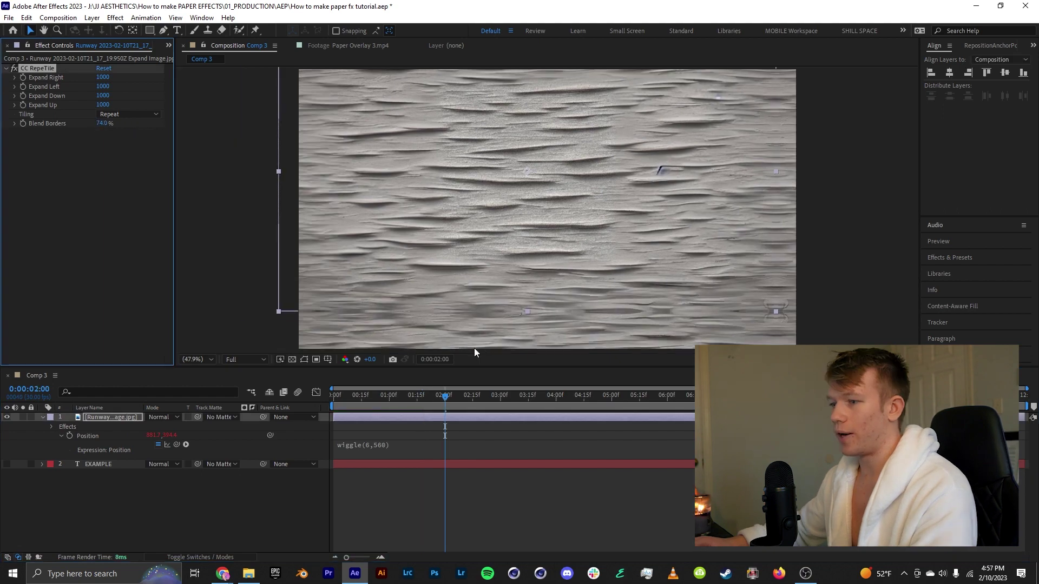
left_click(454, 397)
Step: Insert posterizeTime(6) on its own line above wiggle(6,560) and preview
left_click_drag(456, 398, 482, 410)
left_click(409, 409)
left_click(364, 443)
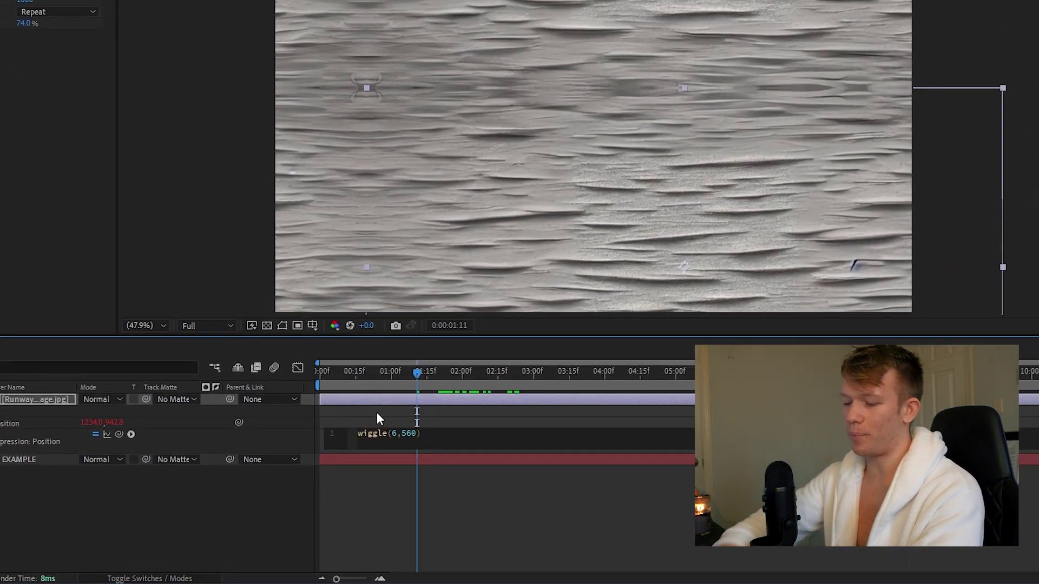
type("posteri")
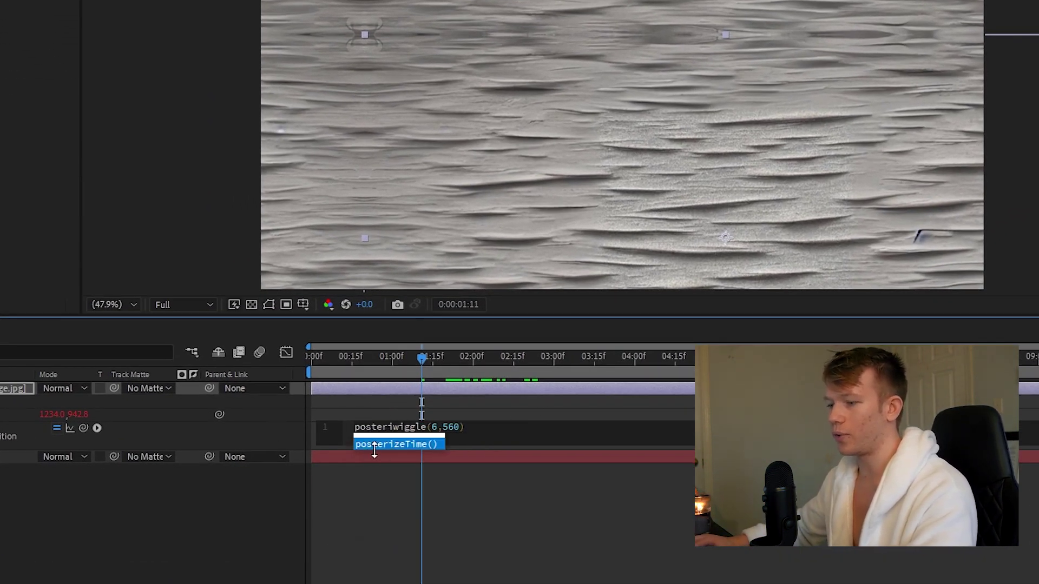
key("Return")
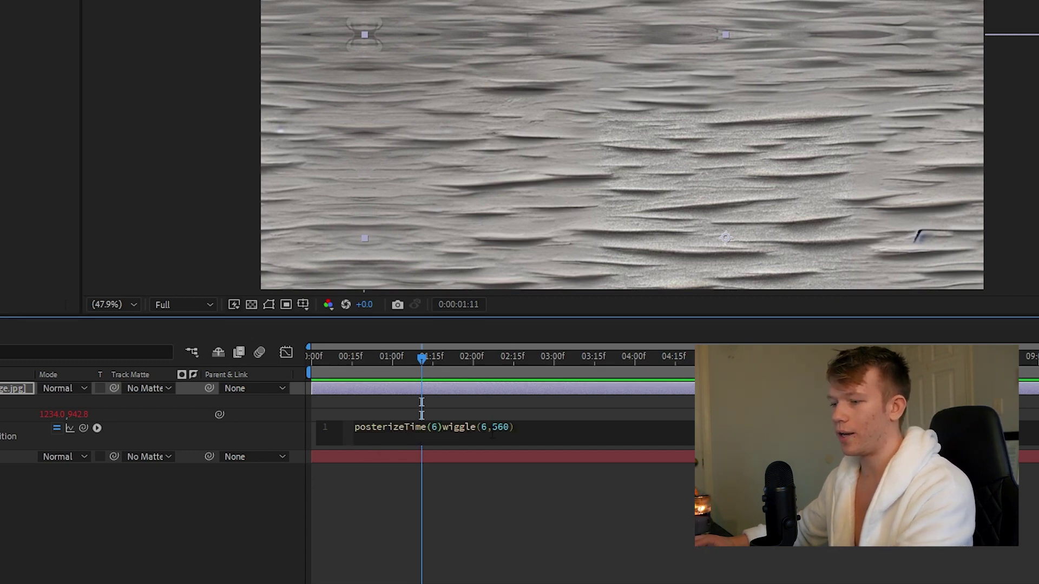
key("Return")
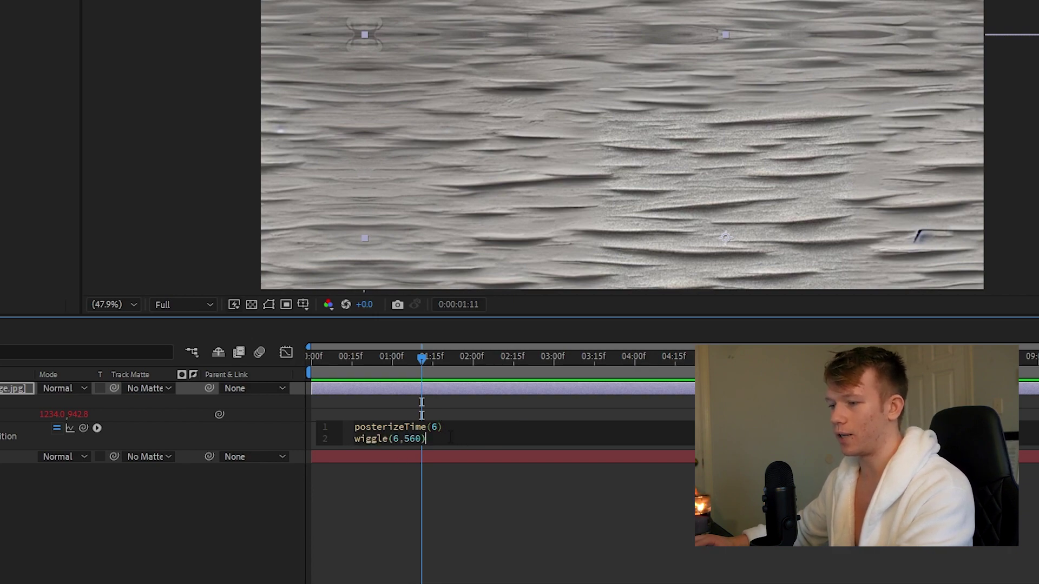
left_click(400, 484)
key("space")
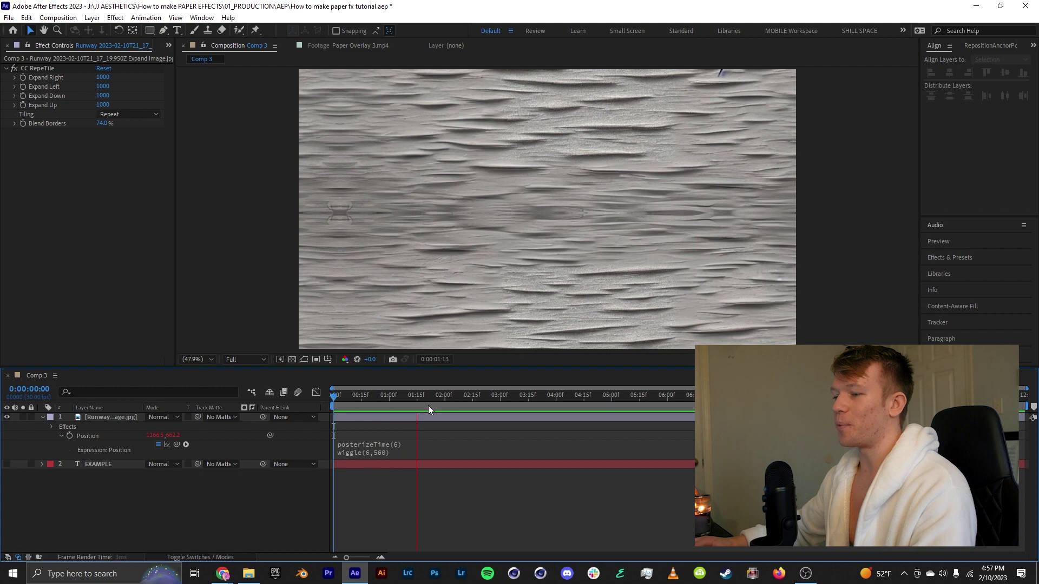
Step: Stop the preview at 0:00:03:05 and reveal the paper layer's Rotation property
left_click(394, 418)
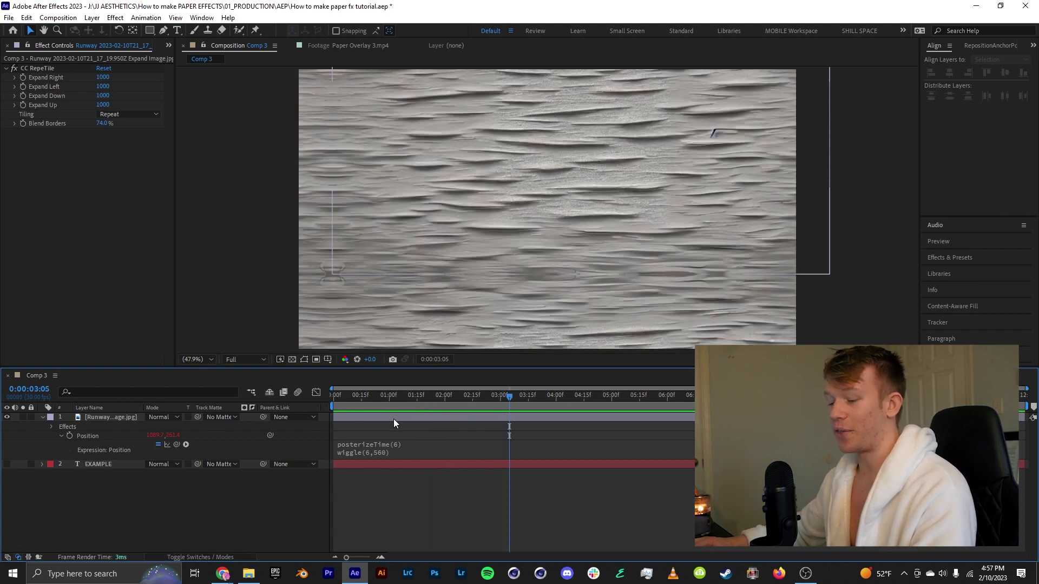
left_click(394, 418)
key("r")
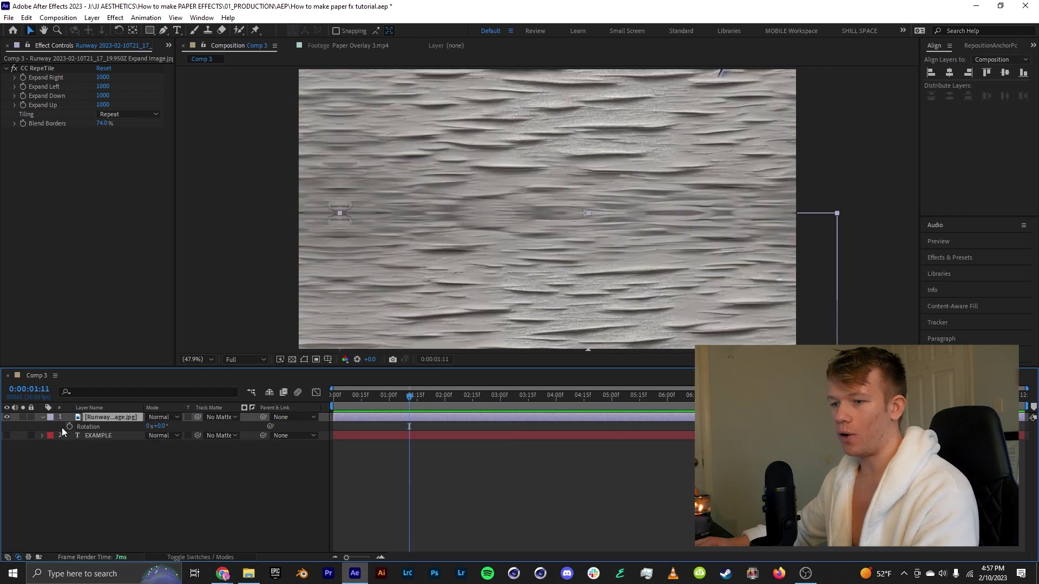
Step: Add a wiggle(5,10) expression to the paper layer's Rotation and preview it
left_click(70, 426, "alt")
type("wiggle")
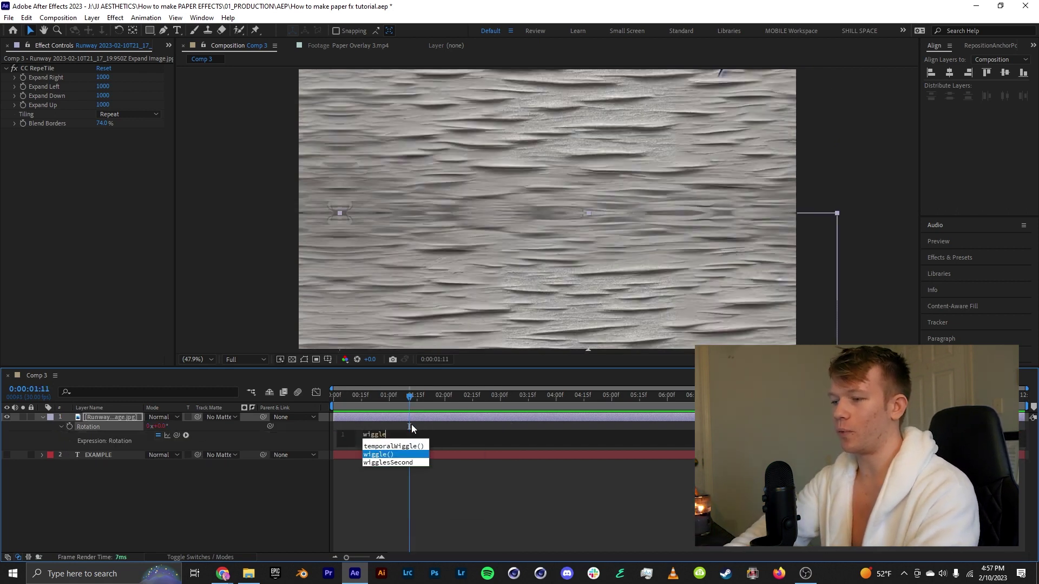
key("Return")
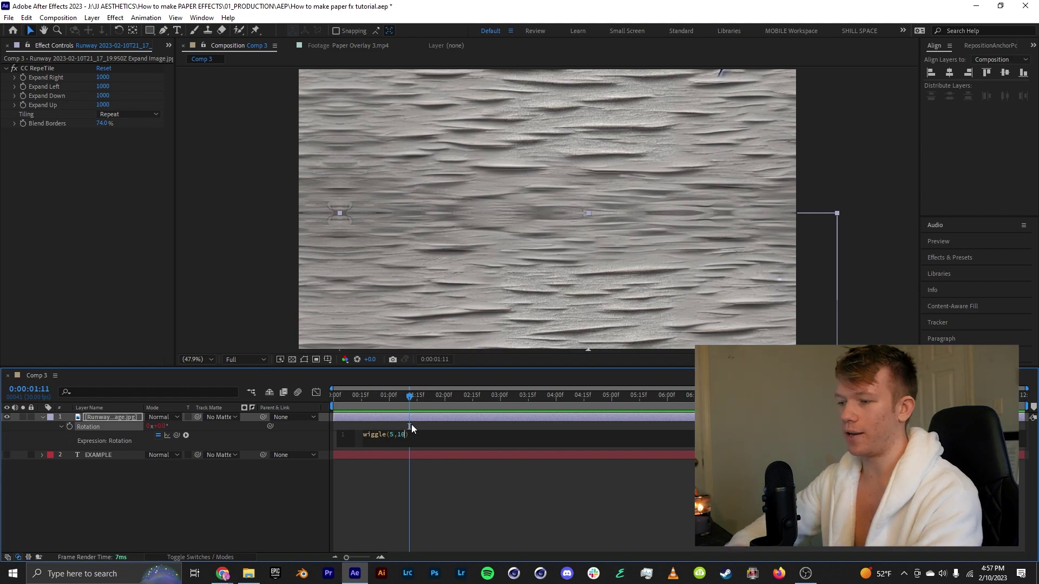
left_click(443, 518)
key("space")
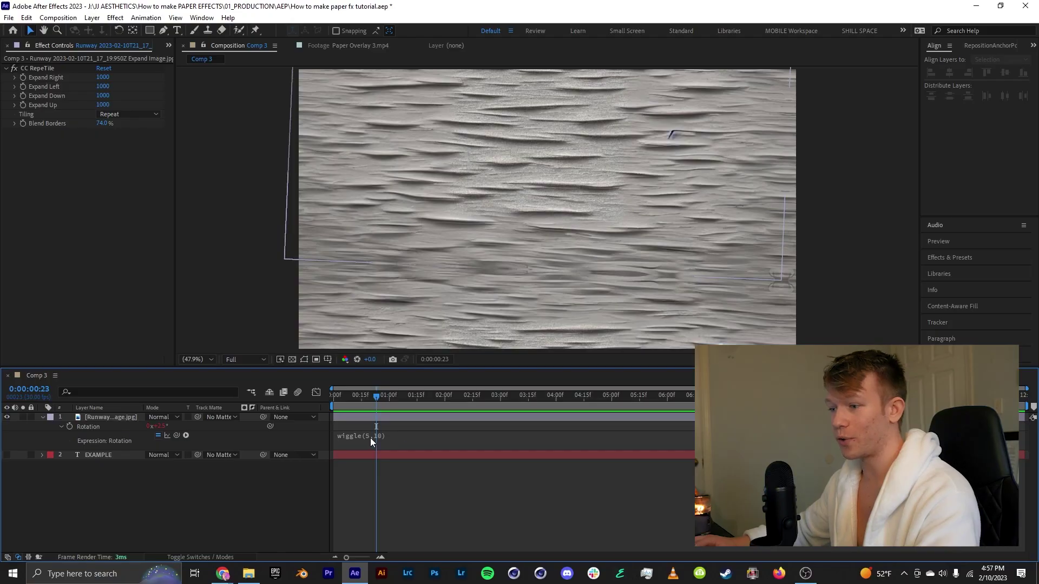
Step: Insert posterizeTime(4) before wiggle(5,10) in the Rotation expression and preview
left_click(371, 437)
left_click(364, 435)
type("po")
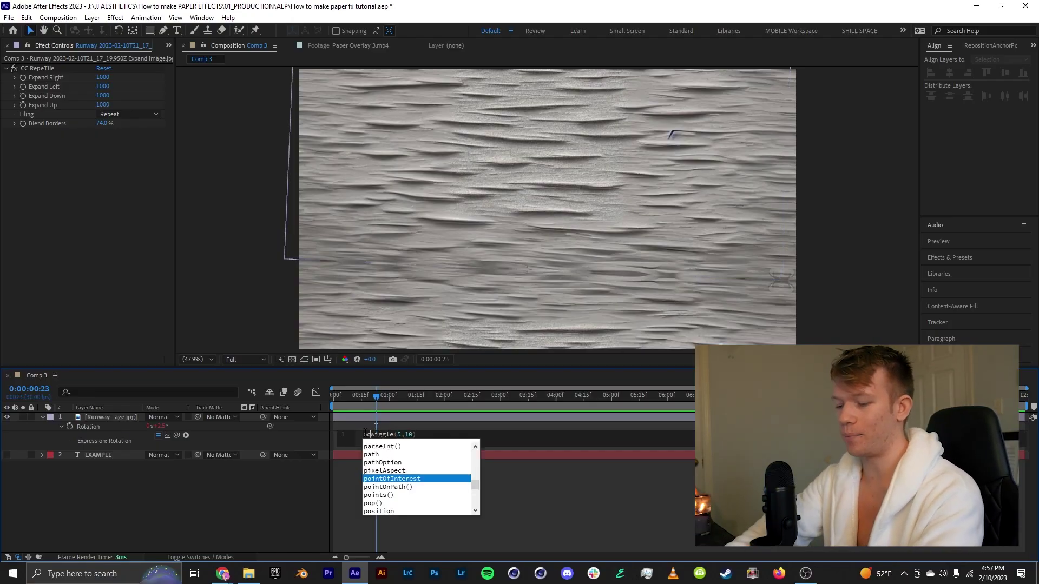
type("sterizeTime")
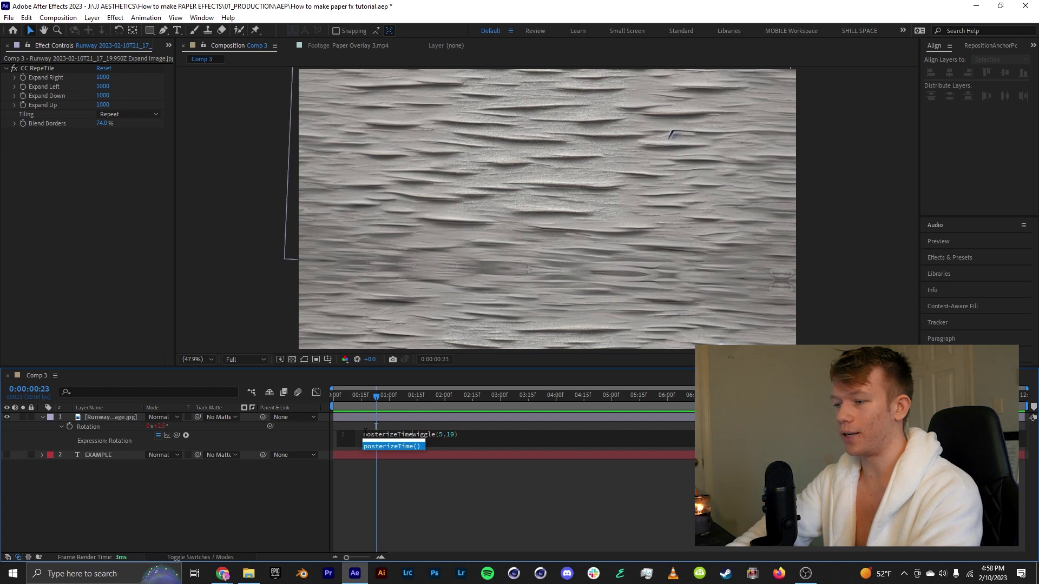
type("(4")
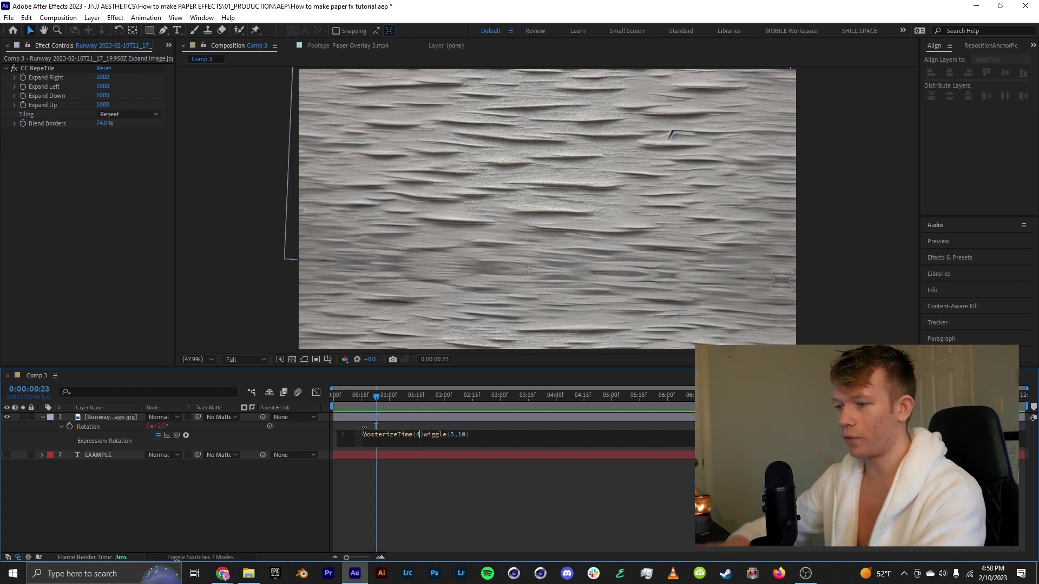
left_click(475, 503)
key("space")
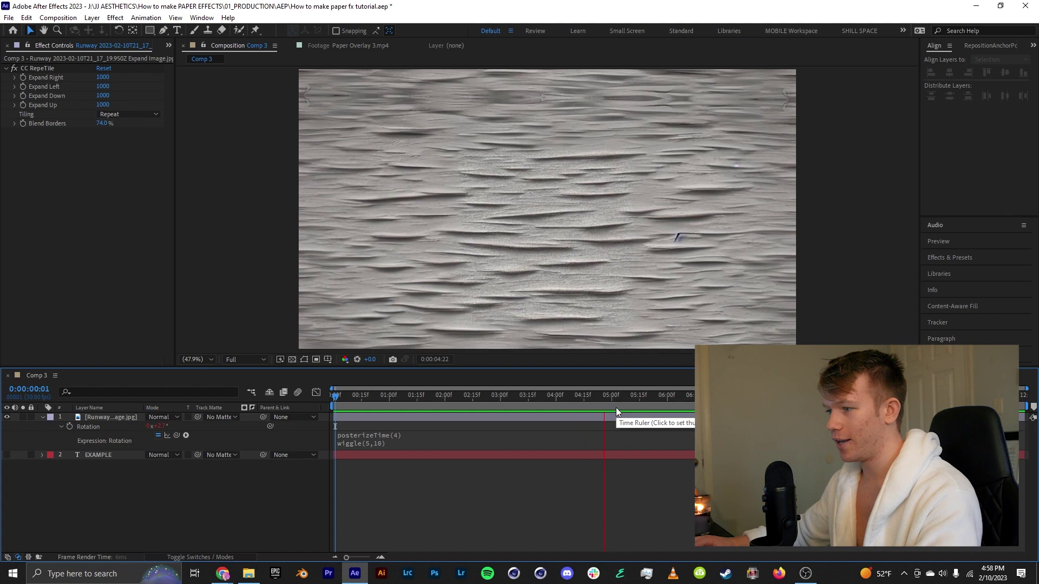
Step: Stop the preview and add Comp 3 to the render queue
left_click(628, 408)
left_click(644, 415)
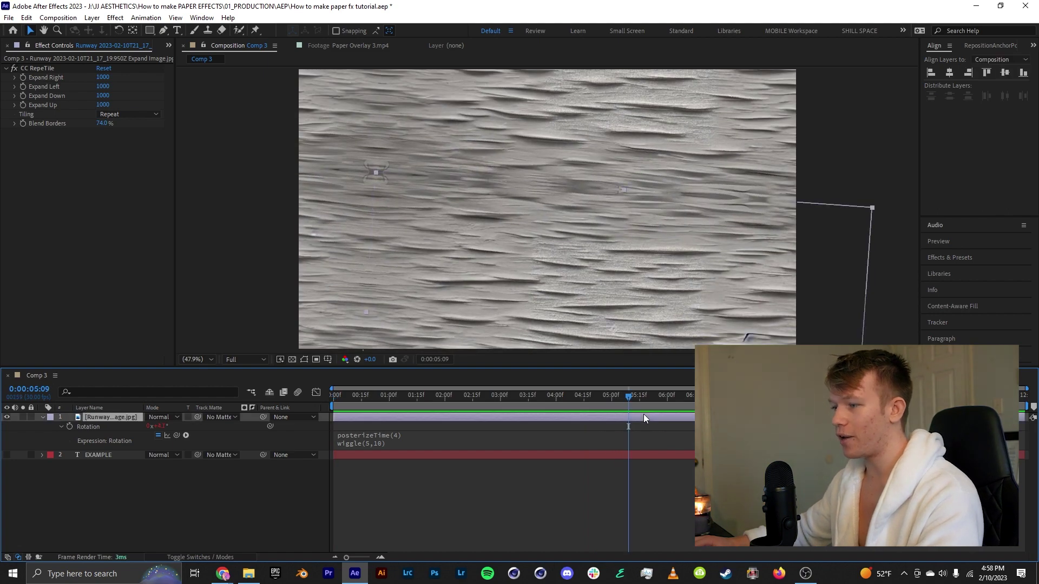
left_click(59, 18)
left_click(102, 133)
Step: Set the output module's QuickTime codec to Apple ProRes 4444
left_click(94, 441)
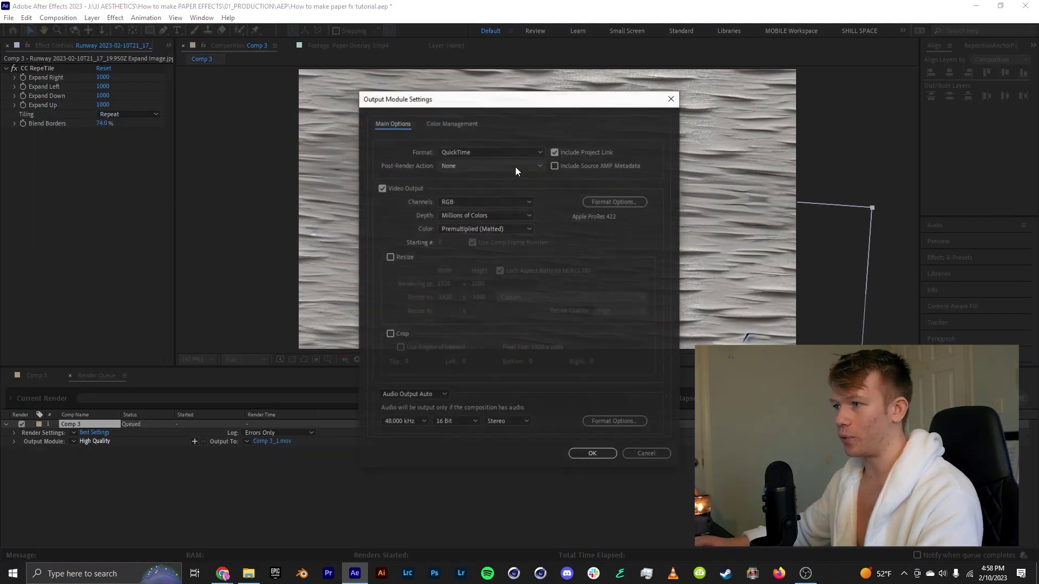
left_click(642, 201)
left_click(422, 125)
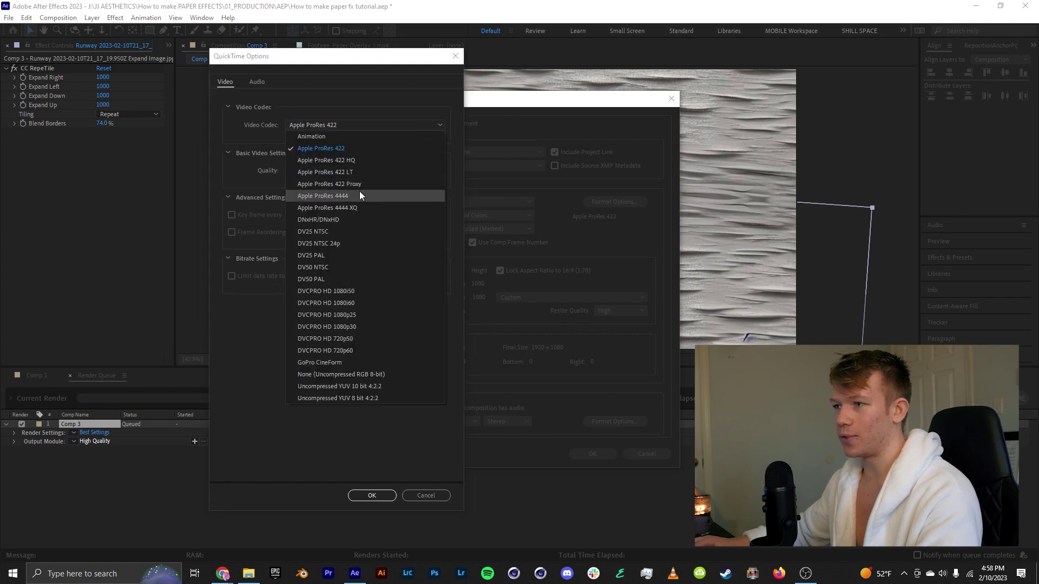
left_click(360, 195)
left_click(372, 495)
left_click(574, 455)
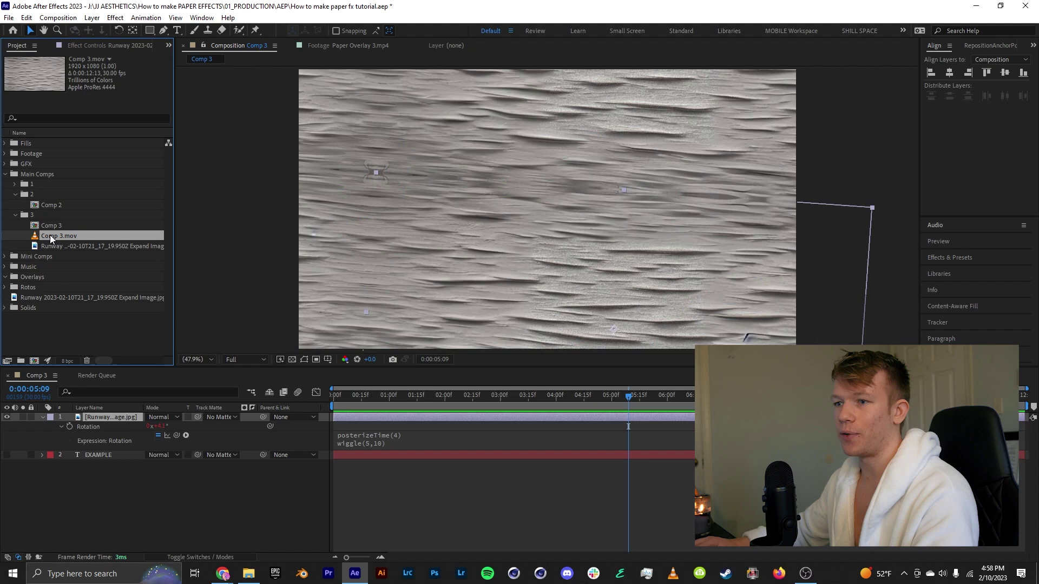
Step: Replace the Runway texture layer with Comp 3.mov and make EXAMPLE visible again
left_click_drag(52, 239, 102, 417)
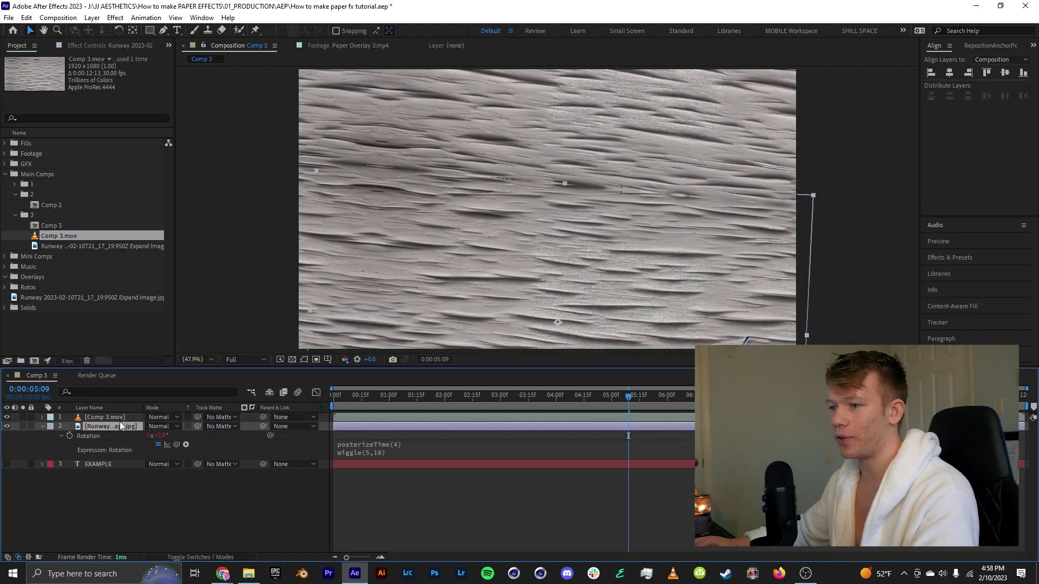
key("Delete")
left_click_drag(628, 397, 101, 429)
left_click(7, 426)
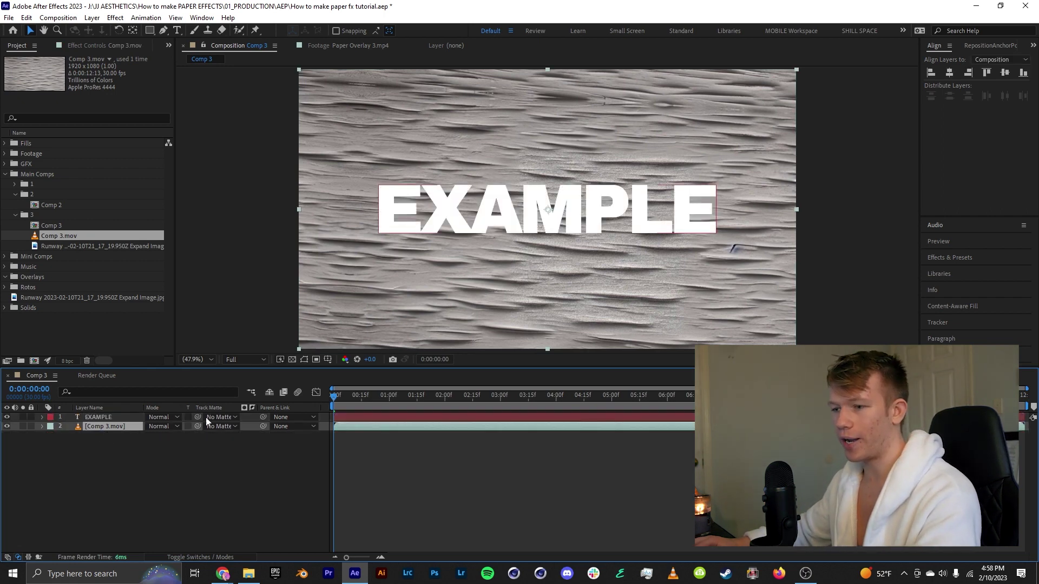
Step: Set EXAMPLE as Comp 3.mov's track matte and preview the paper-filled text
left_click(200, 556)
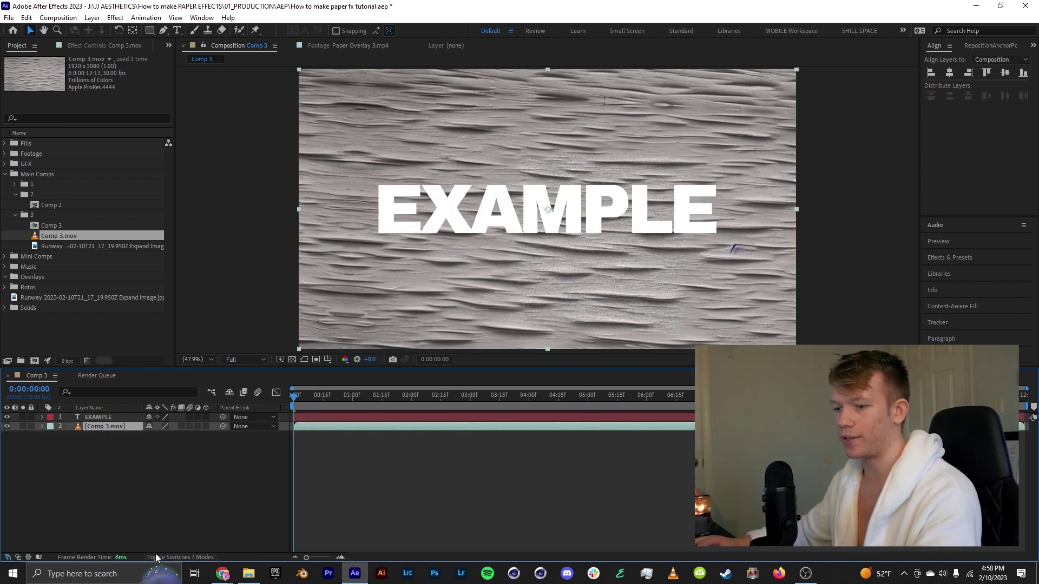
left_click(155, 558)
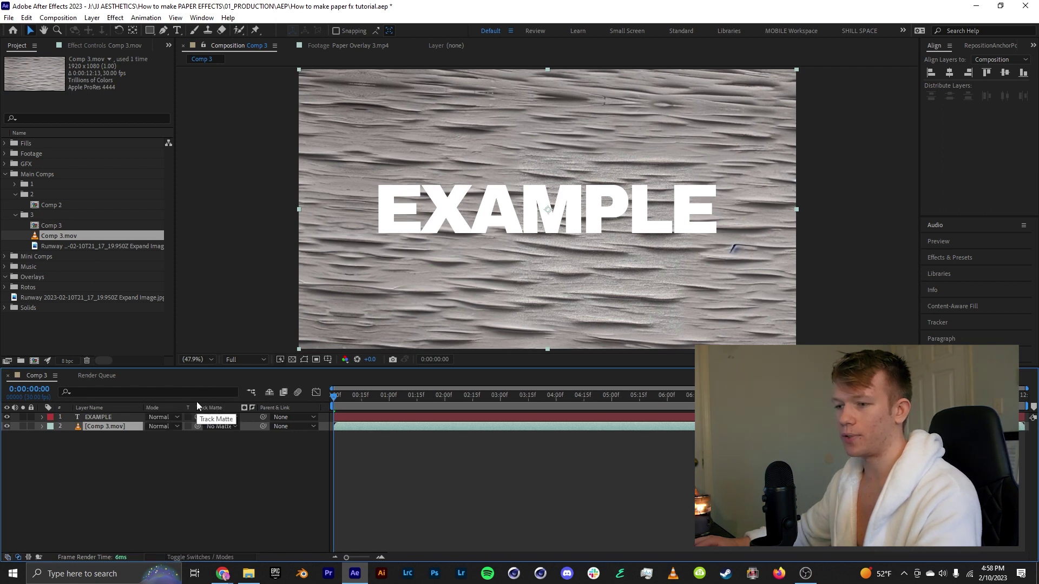
left_click_drag(197, 427, 132, 417)
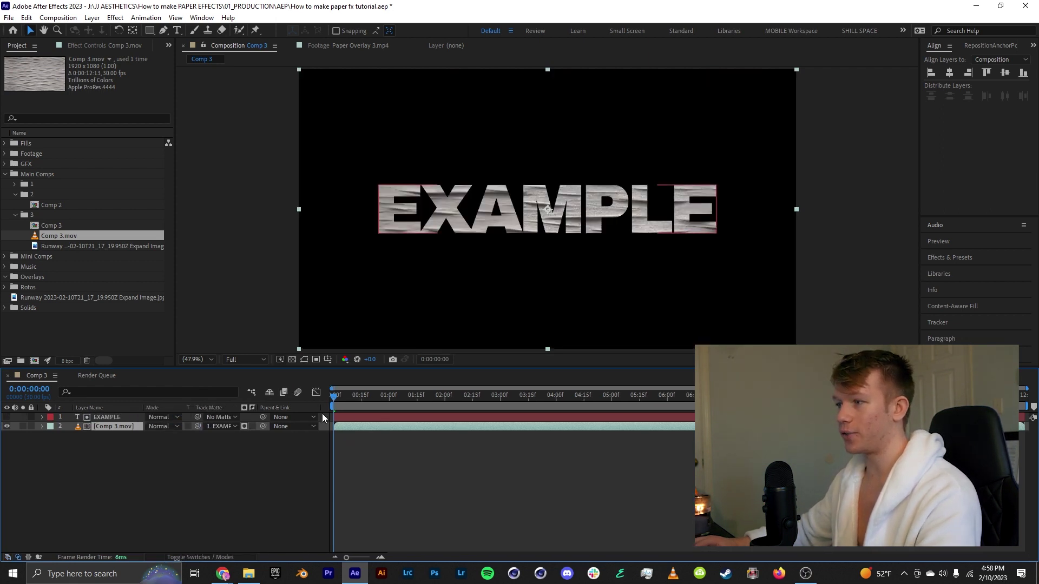
key("space")
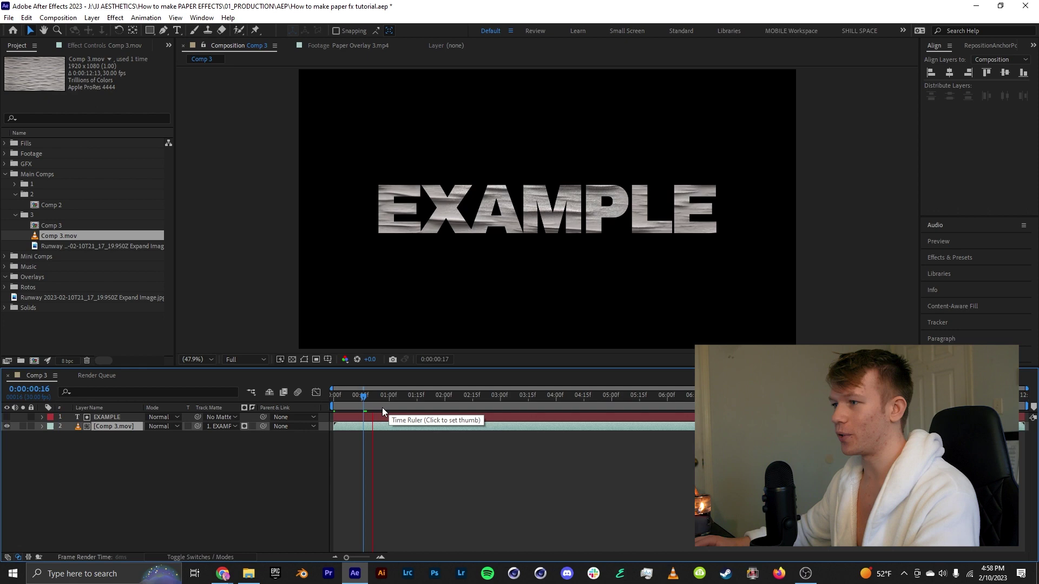
left_click(129, 426)
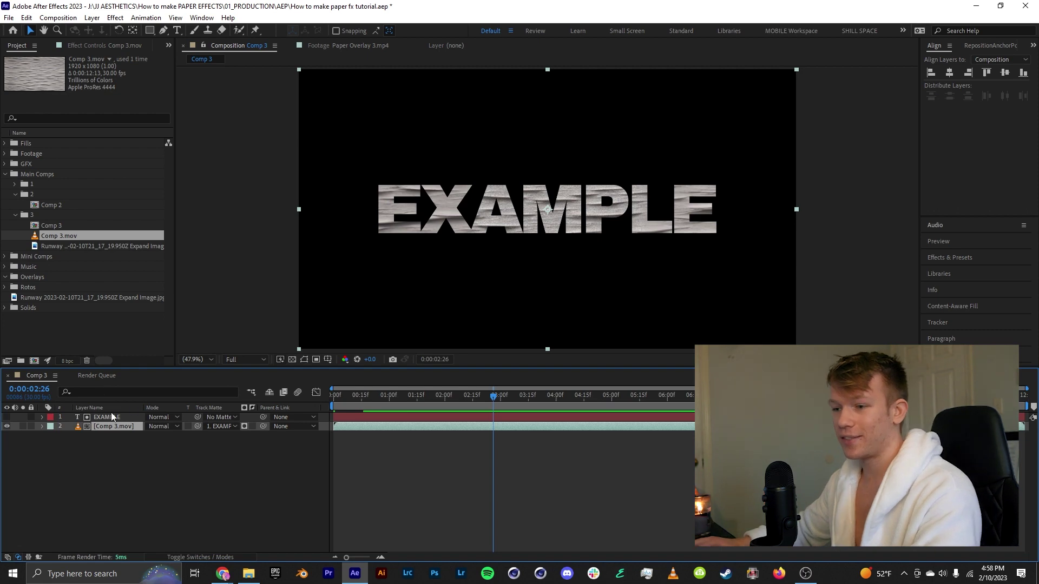
Step: Duplicate the EXAMPLE text layer, make the EXAMPLE 2 copy visible, and scale it to 97.8%
left_click(111, 415)
key("ctrl+d")
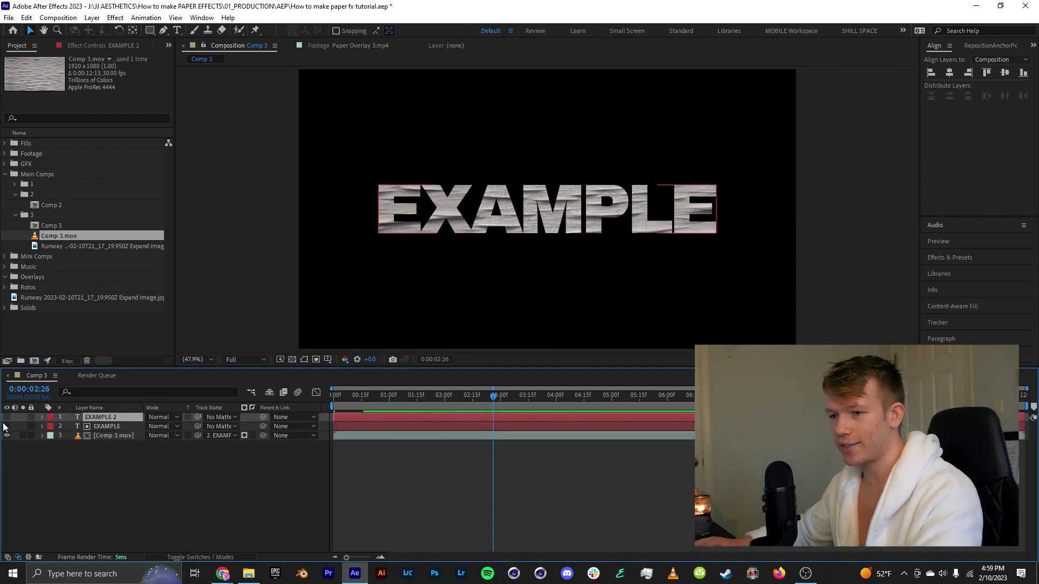
left_click(6, 418)
key("s")
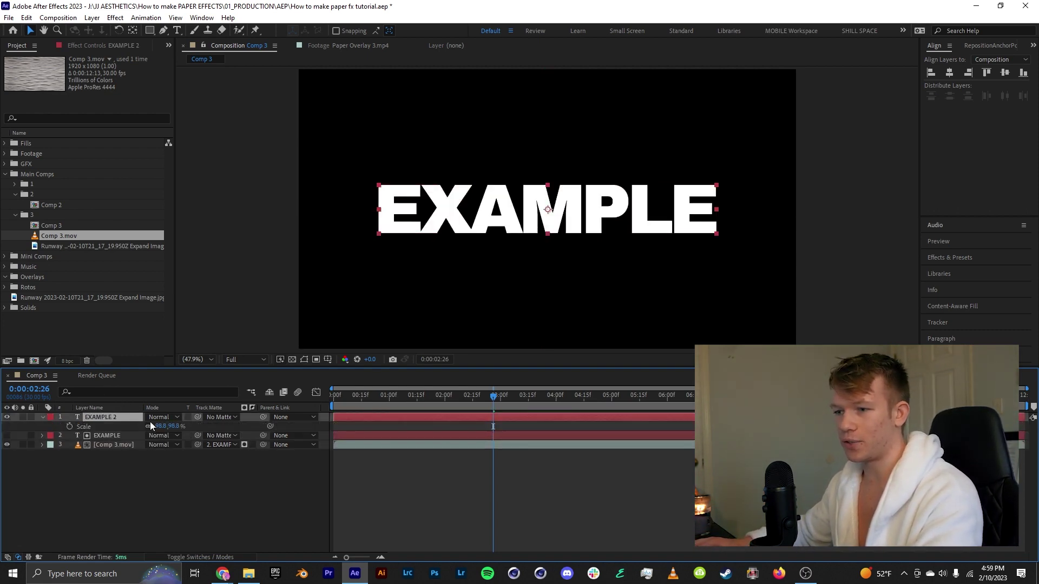
left_click_drag(161, 427, 173, 427)
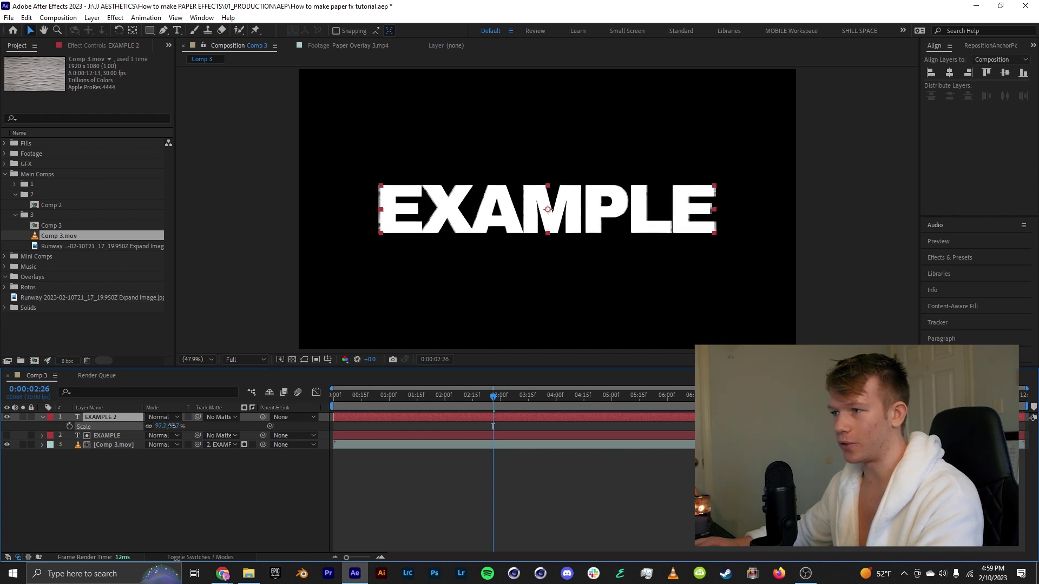
Step: Preview the white text copy over the paper lettering from near the start
left_click_drag(489, 410, 184, 421)
key("space")
key("period")
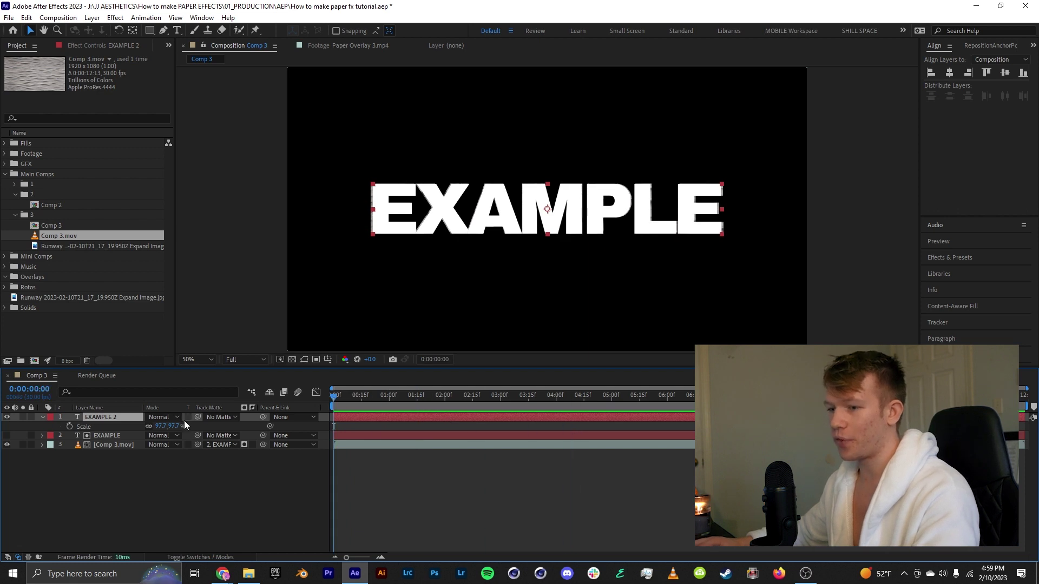
Step: Return to 0:00:00:00 and delete the paper footage and EXAMPLE 2 layers
left_click(116, 443, "shift")
left_click(106, 453)
left_click(120, 447)
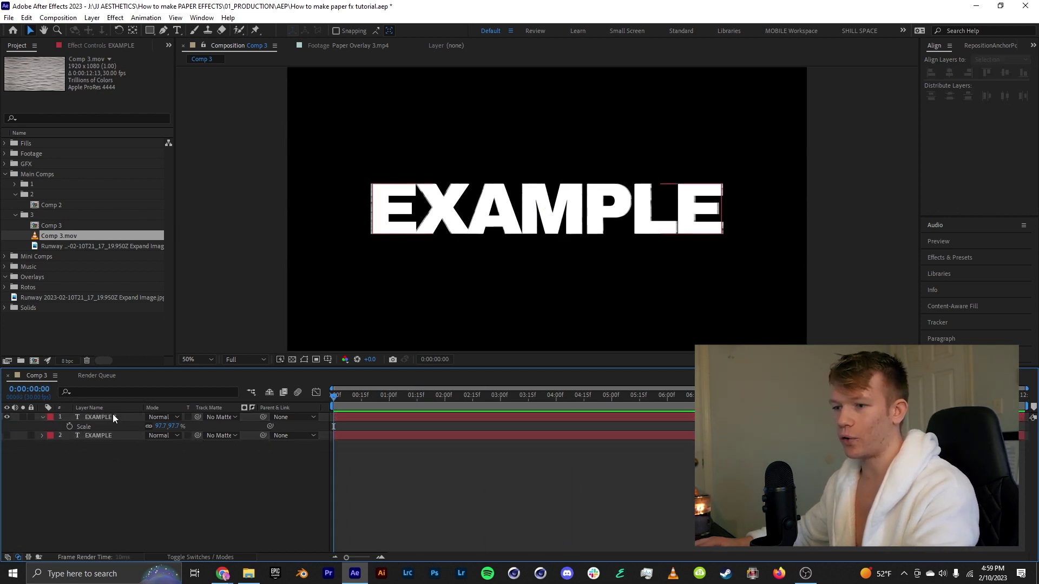
key("Delete")
left_click(112, 414)
key("Delete")
Step: Create a new solid named Stroke above EXAMPLE and hide it
left_click(395, 420)
left_click(492, 406)
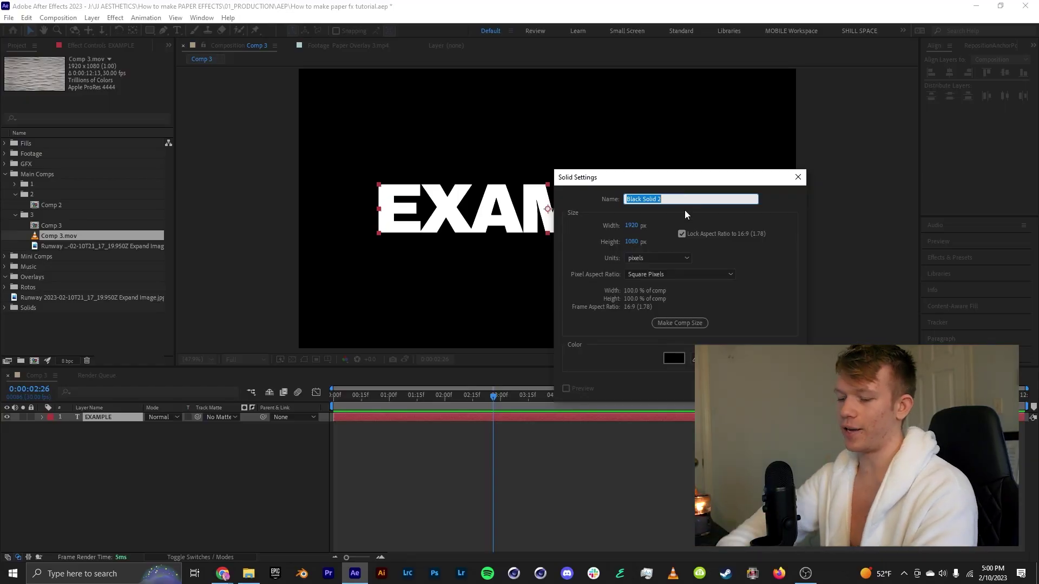
type("Stroke")
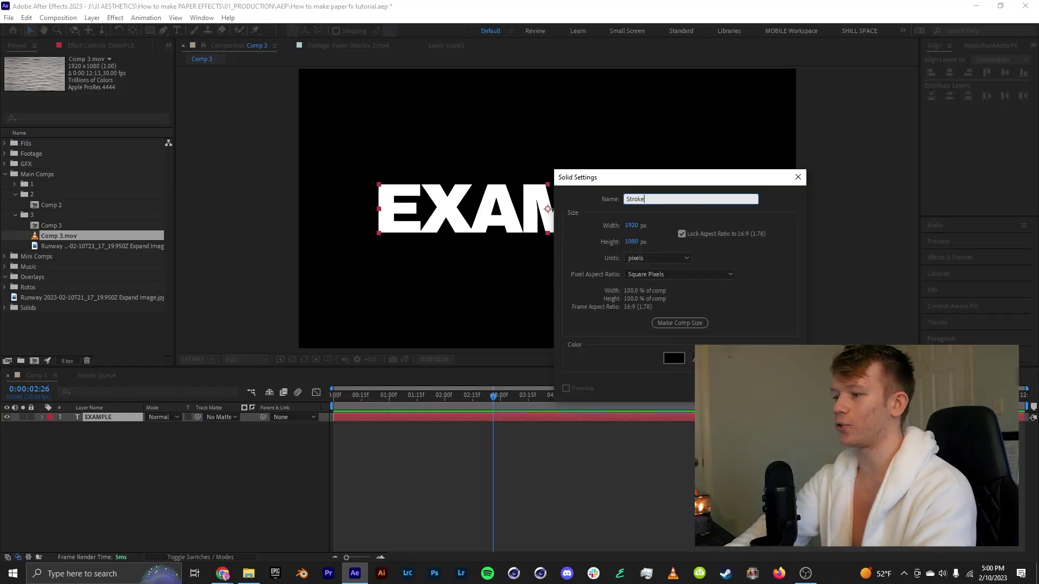
key("Return")
left_click(6, 418)
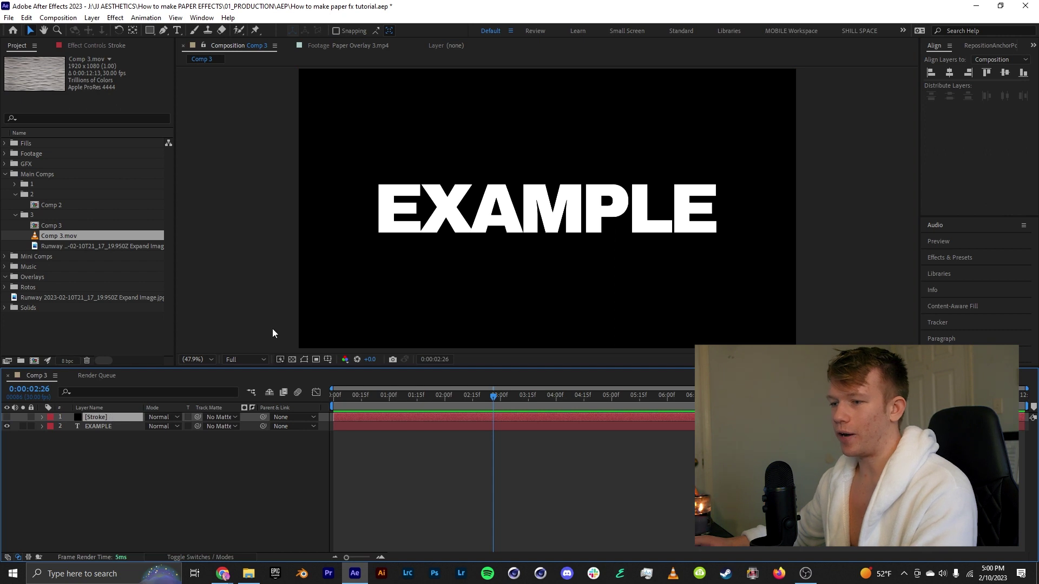
Step: Draw Pen mask paths on the Stroke solid through the letters, starting with the E and X
scroll(341, 219, "up", 3)
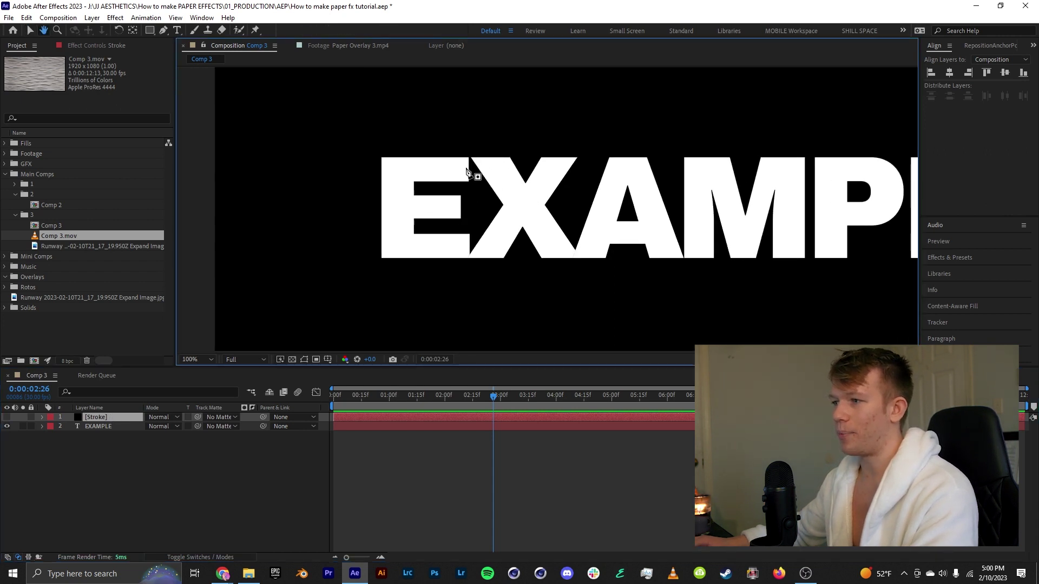
key("F2")
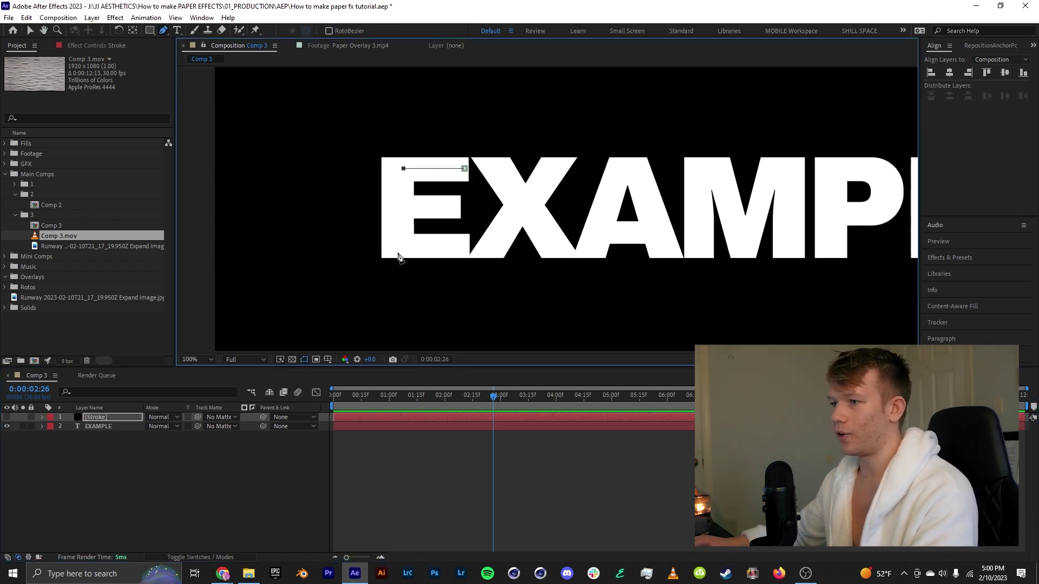
left_click(396, 418)
left_click(458, 206)
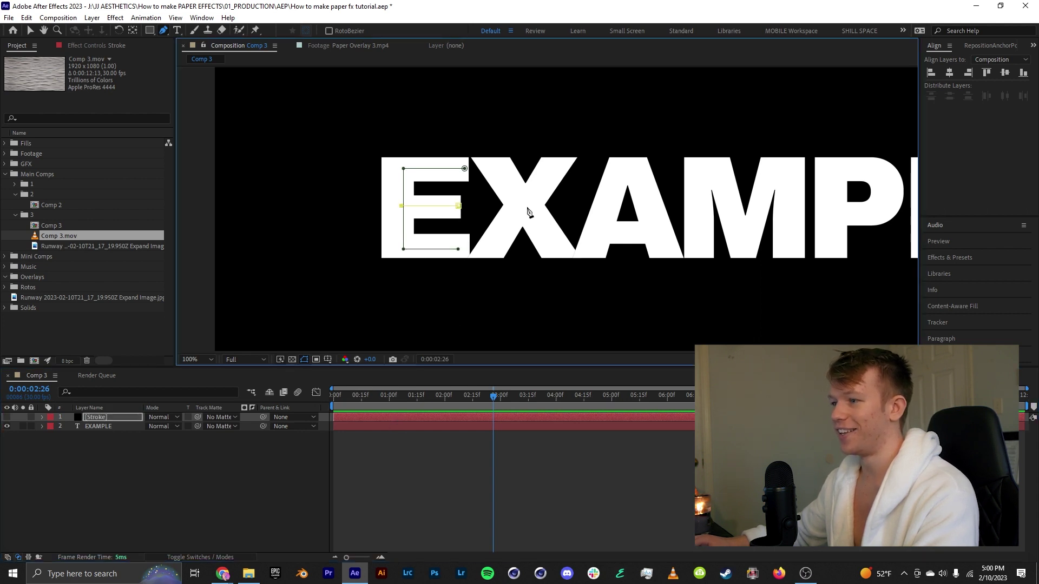
left_click(418, 418)
left_click(494, 162)
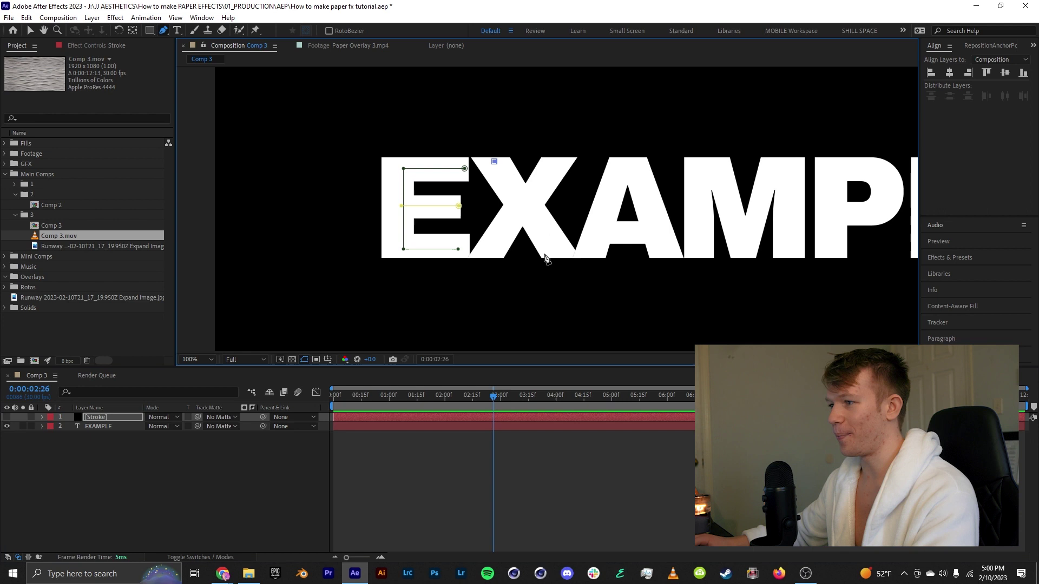
left_click_drag(560, 222, 569, 257)
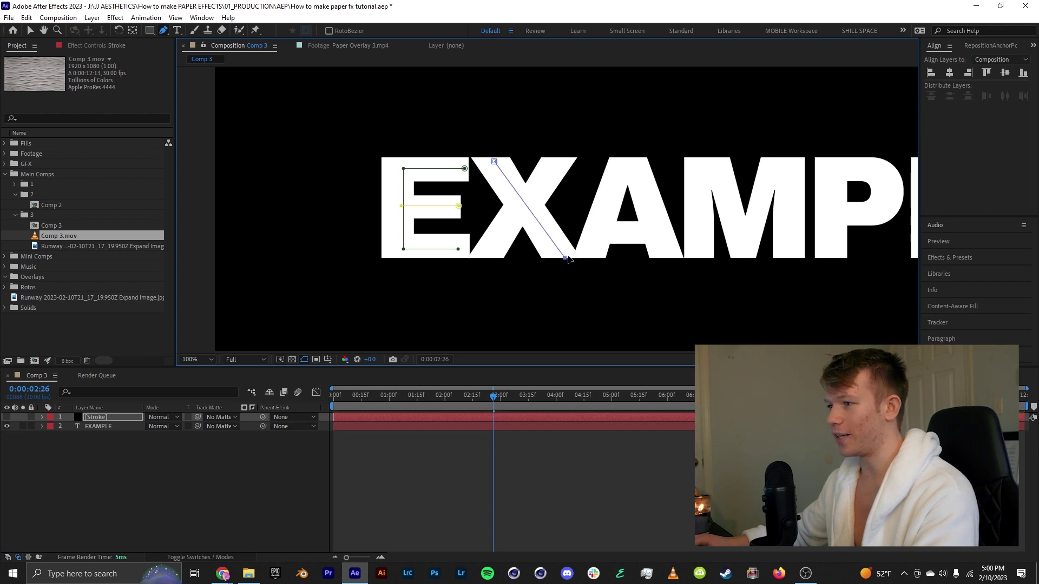
left_click(557, 160)
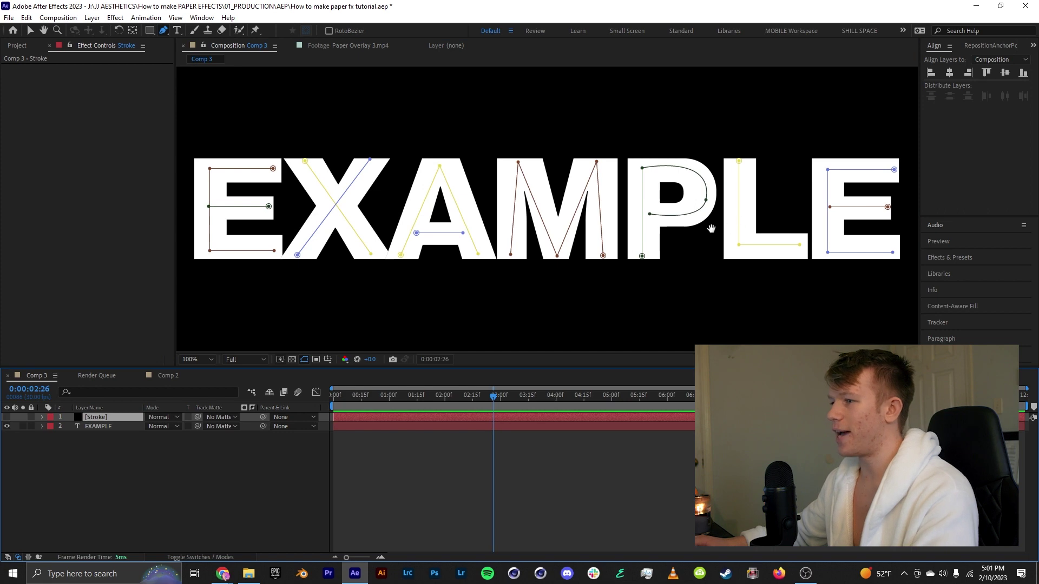
Step: Fit the comp in the viewer, show the Stroke solid, and apply the Stroke effect
key("v")
left_click(196, 359)
left_click(195, 374)
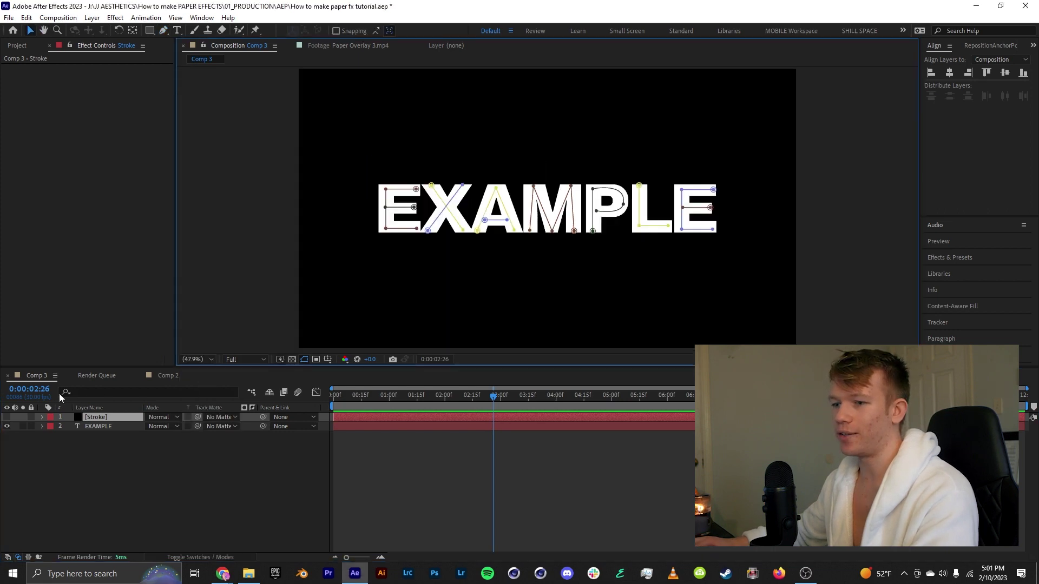
left_click(6, 417)
key("ctrl+space")
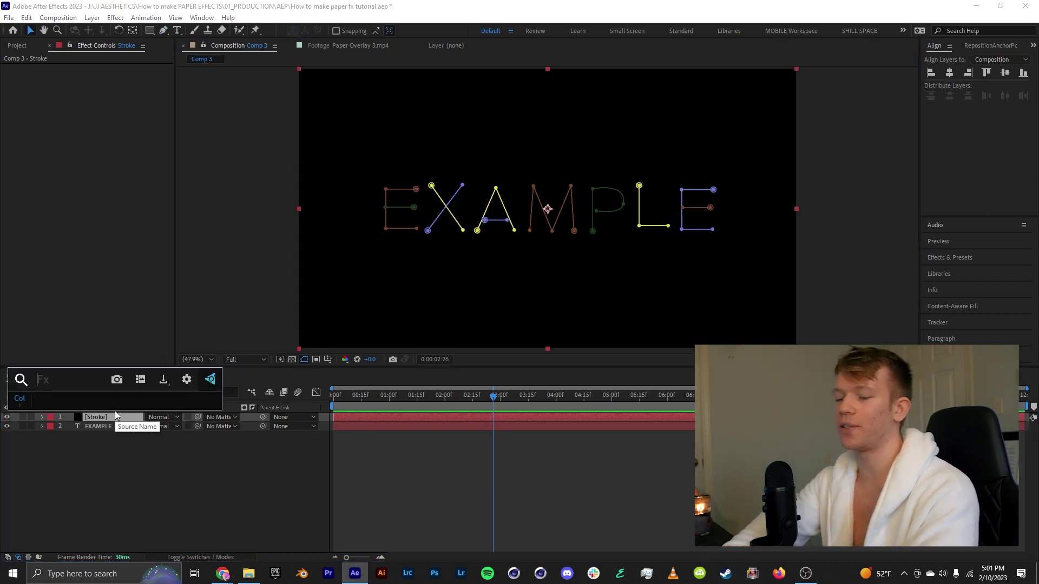
type("stroke")
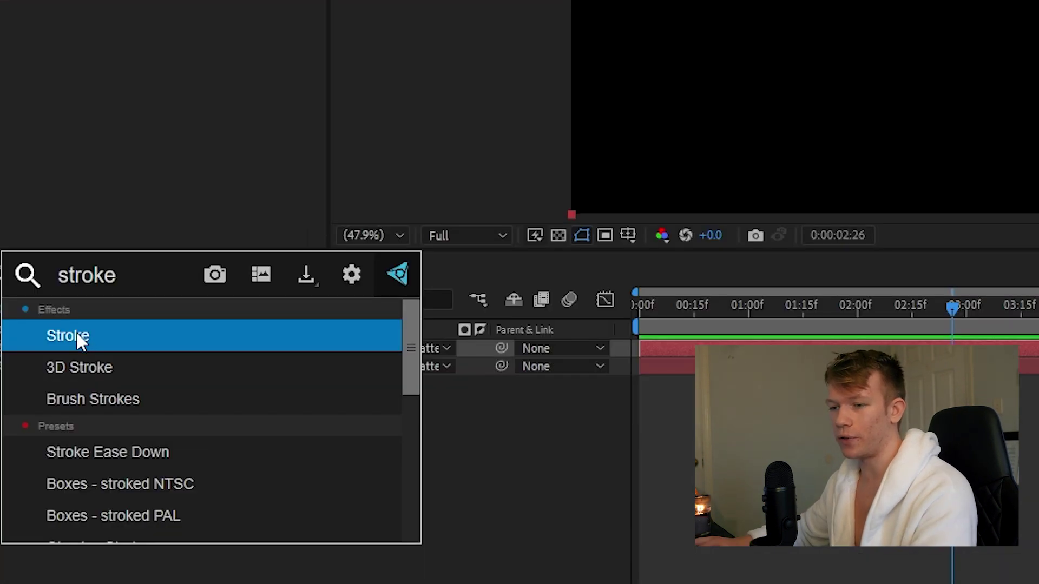
left_click(77, 335)
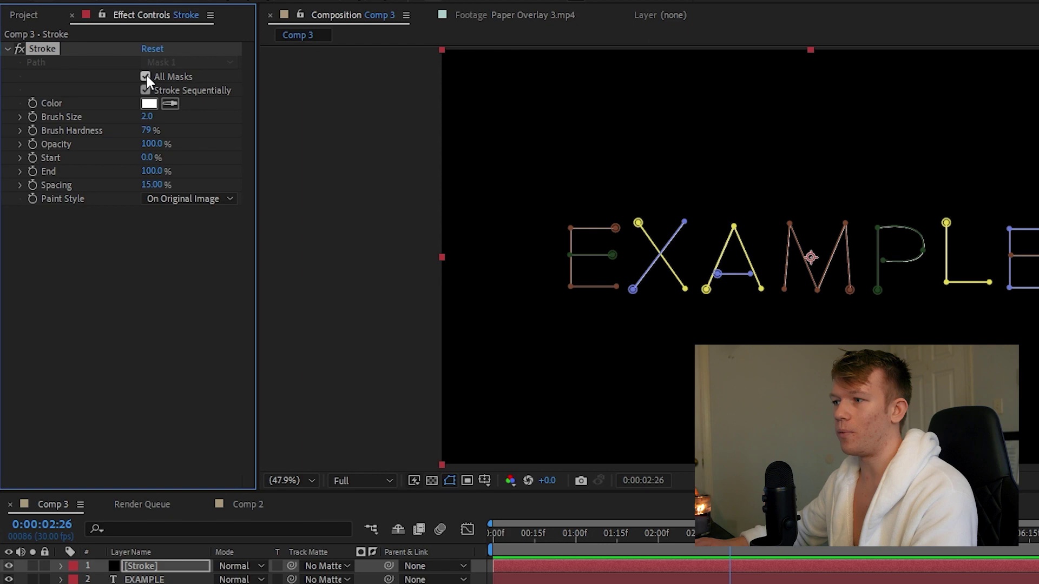
left_click(450, 481)
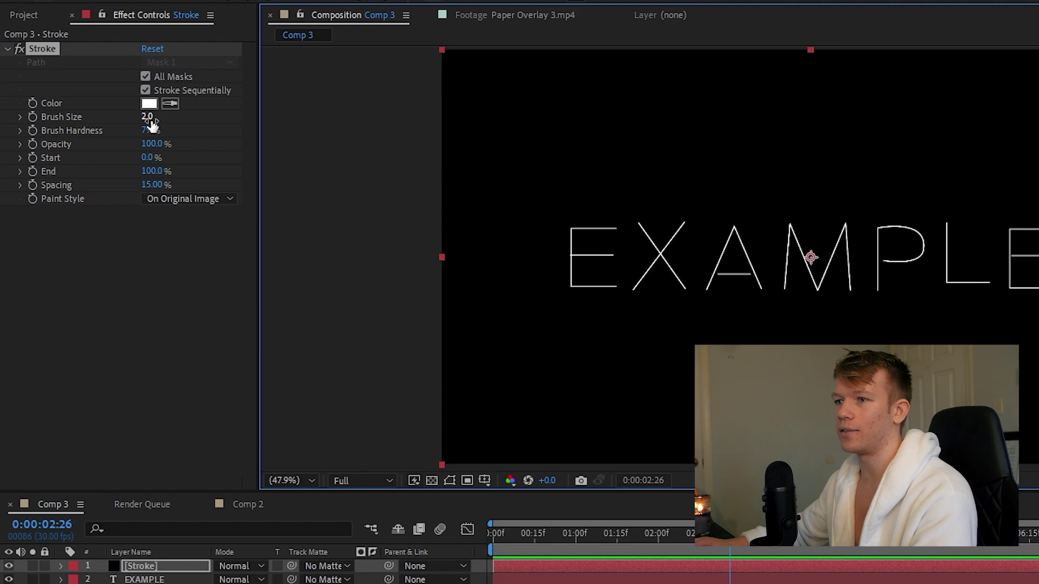
Step: Set the stroke Brush Size to about 9.9, Paint Style On Transparent, and colour red
mouse_move(152, 125)
left_mouse_down()
mouse_move(239, 117)
mouse_move(148, 120)
left_mouse_up()
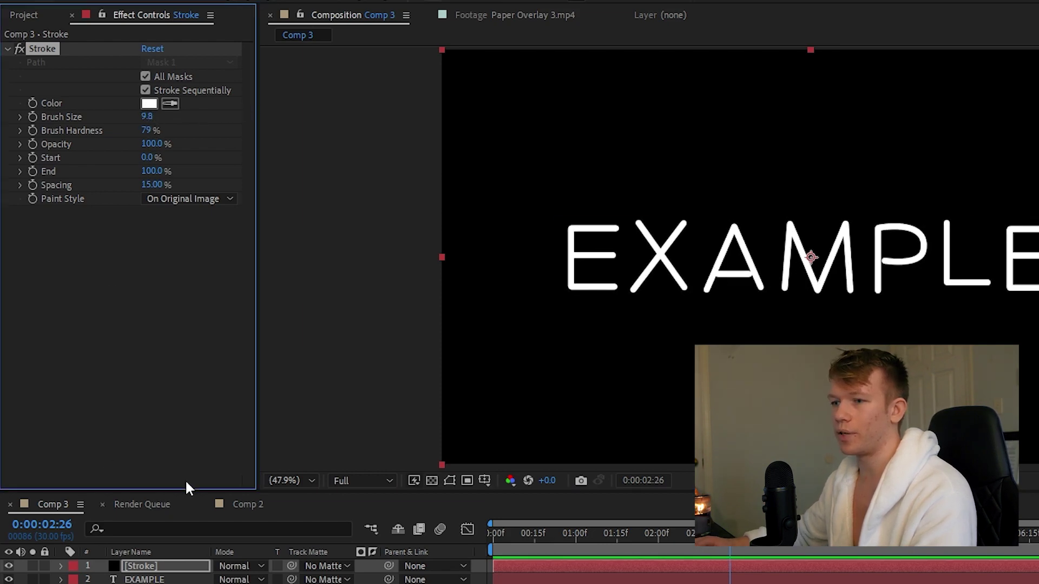
left_click(186, 199)
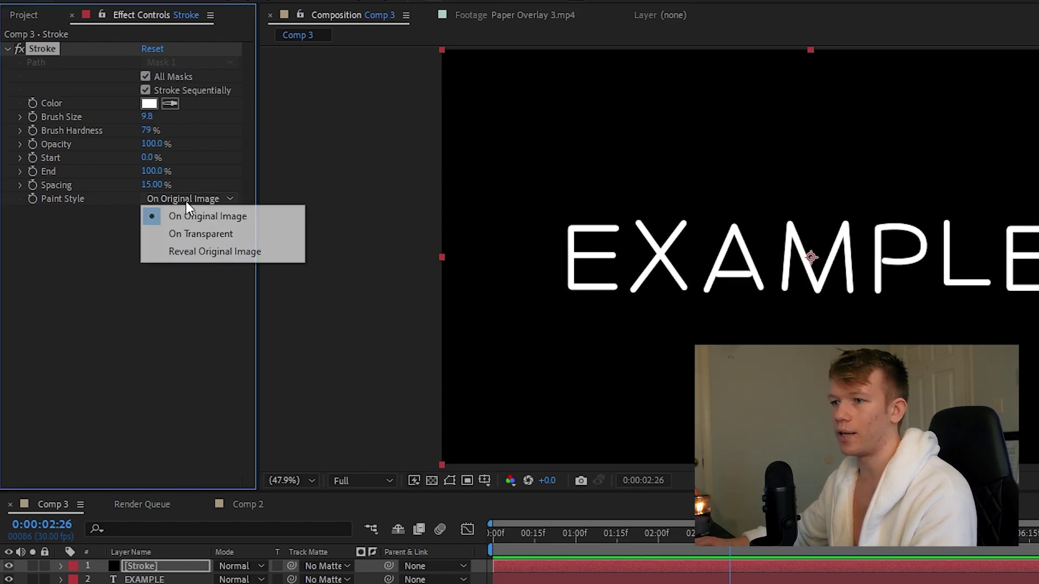
left_click(190, 233)
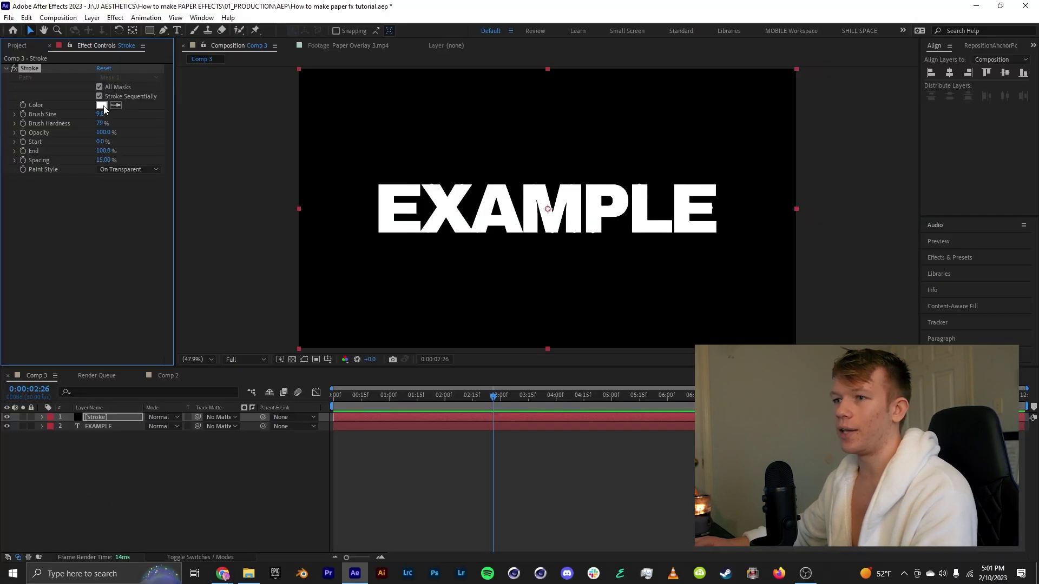
left_click(727, 295)
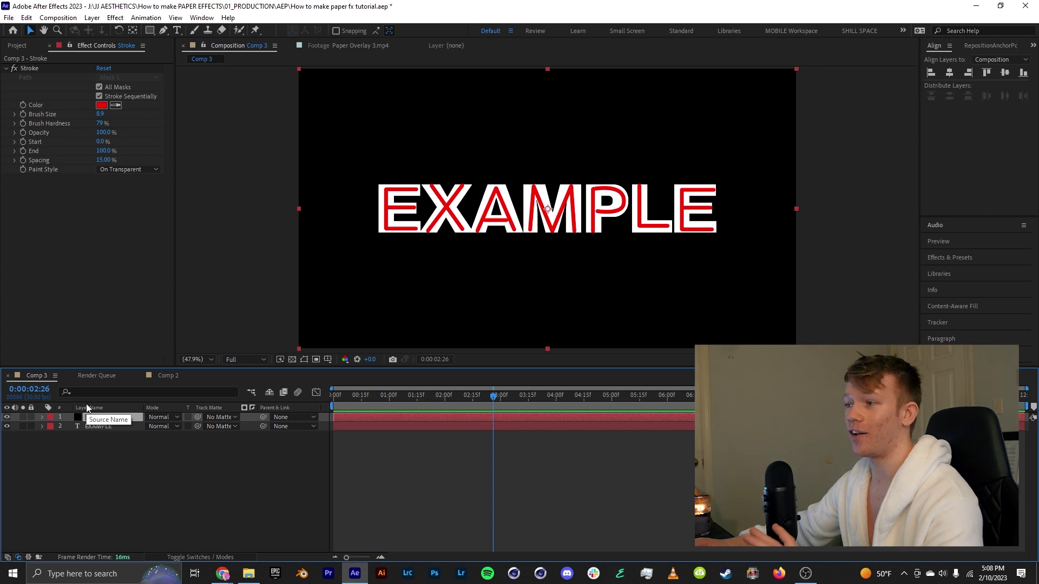
key("ctrl+space")
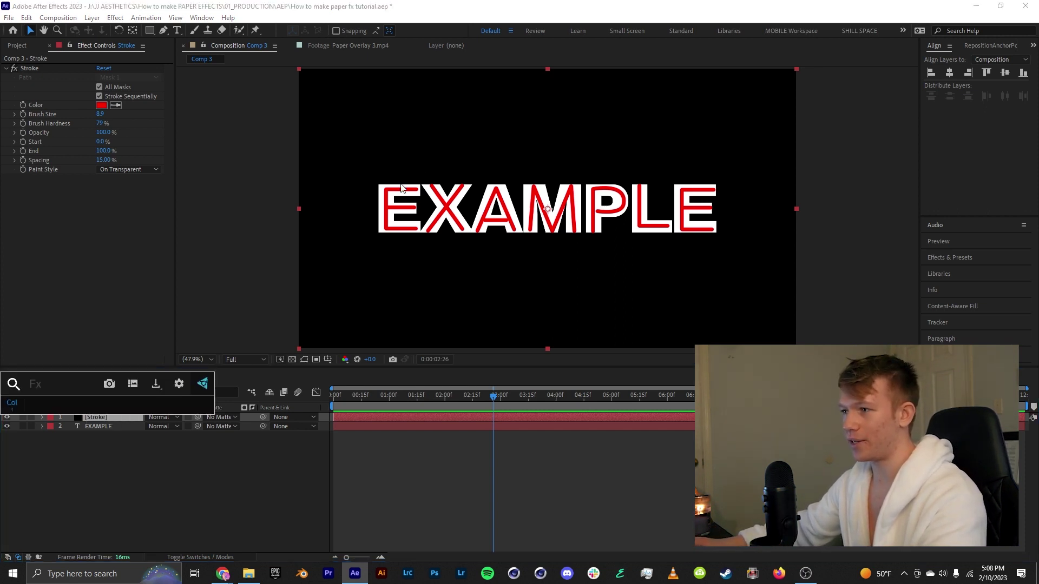
Step: Apply uni.Texturize Motion to the stroke with Cutout blend mode and Tint Strength 100
type("texturize mot")
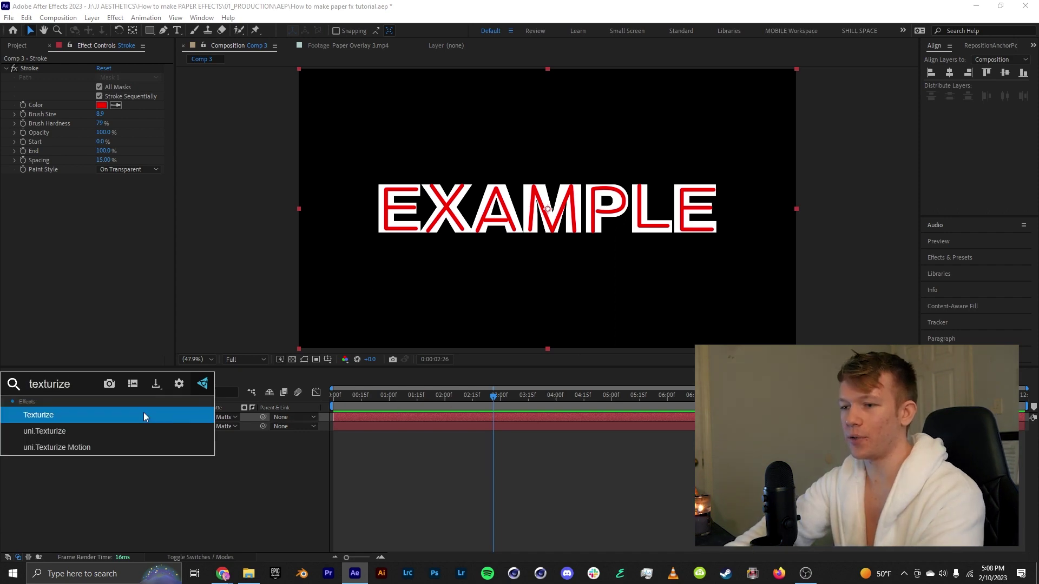
key("Return")
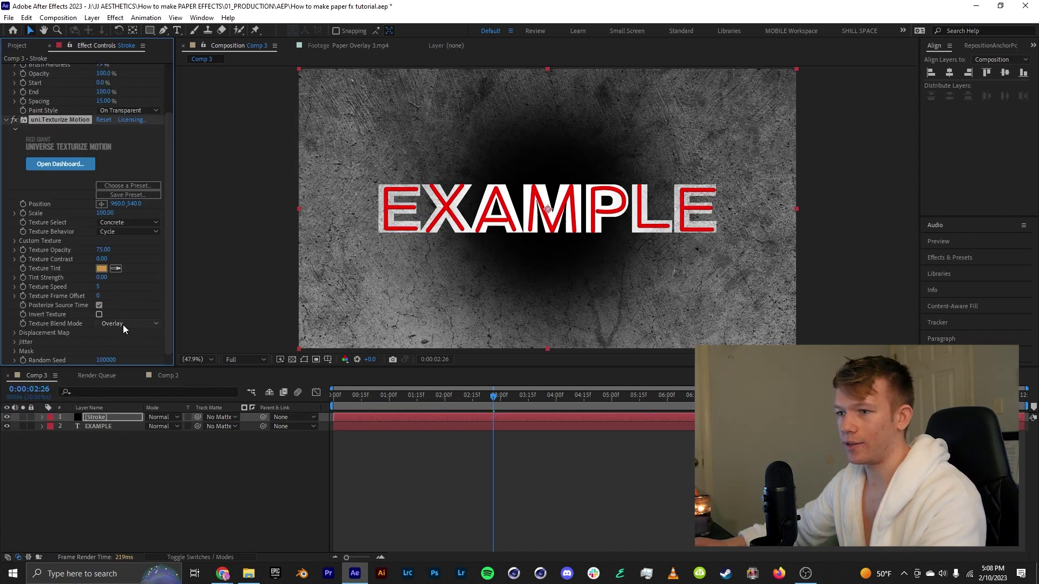
left_click(122, 324)
left_click(135, 300)
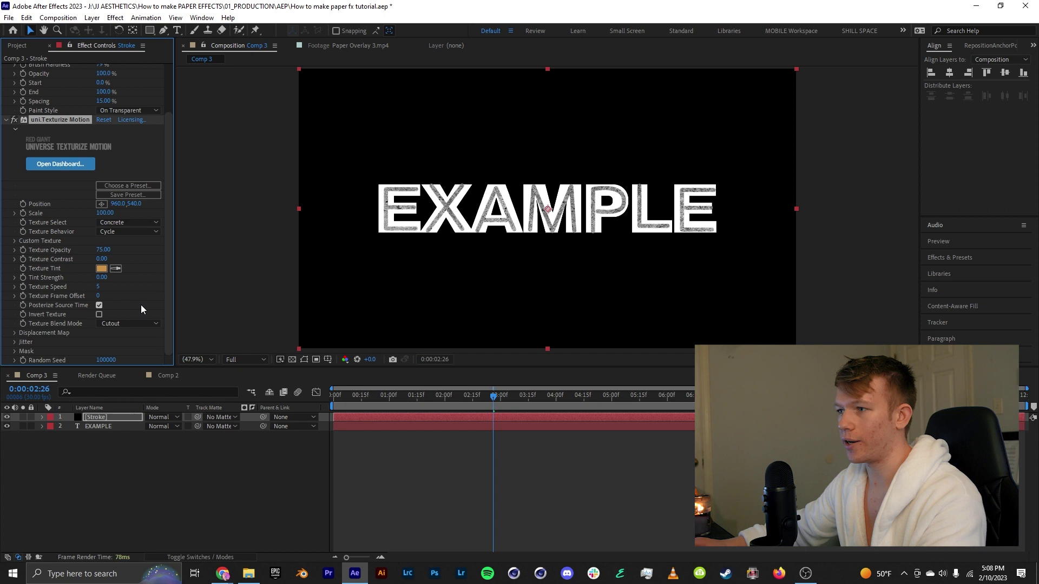
left_click_drag(105, 277, 181, 279)
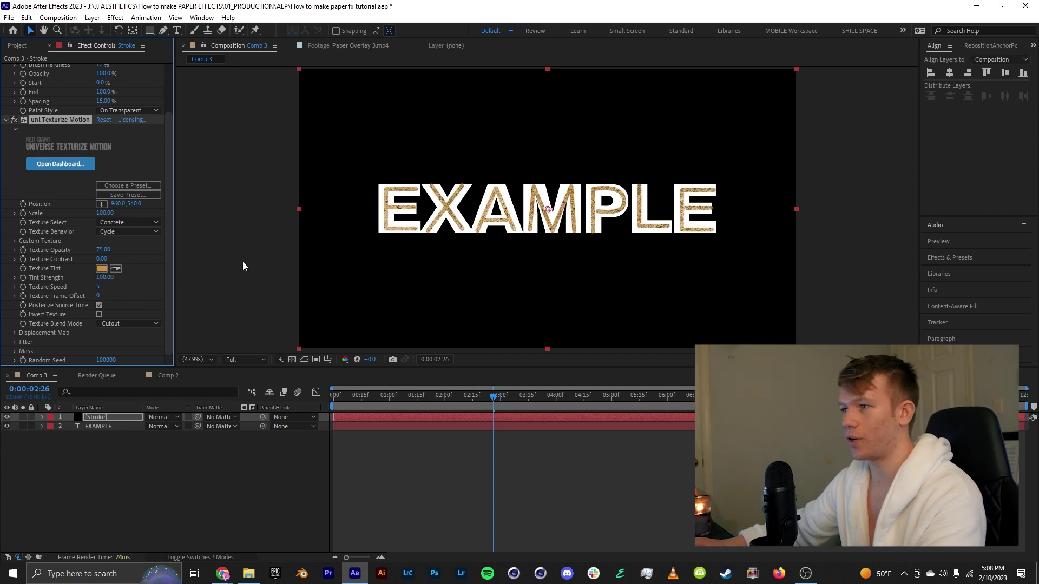
Step: Set the texture tint to red and move the time back to the start
left_click(101, 269)
left_click(741, 296)
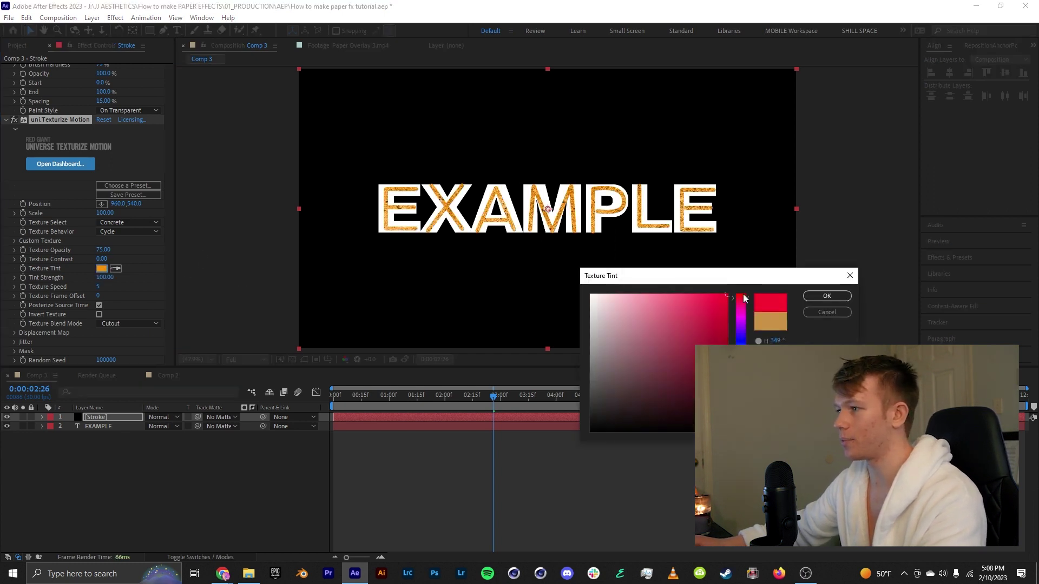
left_click(826, 296)
scroll(47, 79, "up", 3)
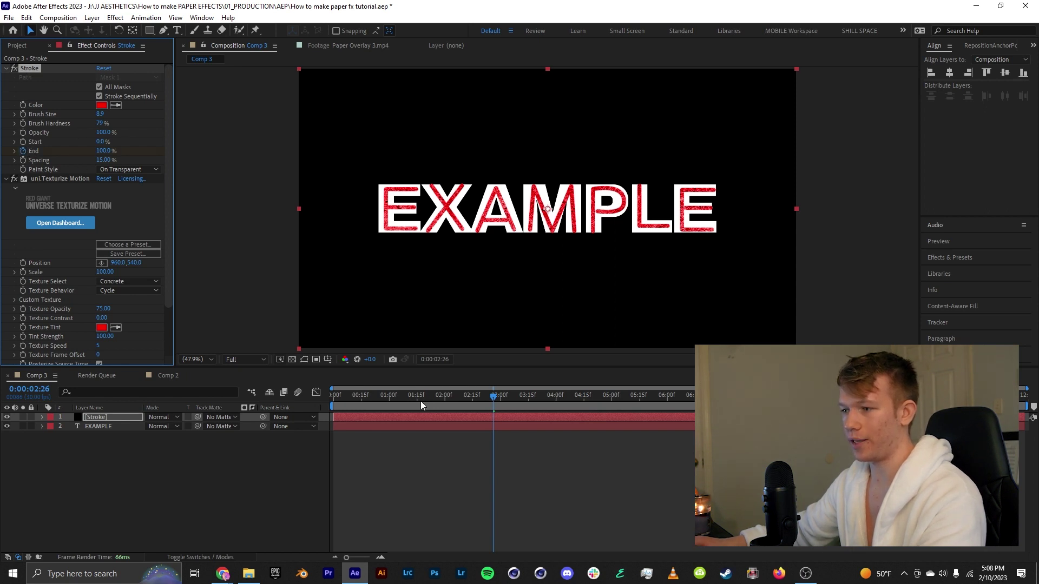
left_click_drag(421, 400, 319, 398)
Step: Keyframe Stroke End from 0% at the start, with a fast start and ease-out in the Graph Editor
key("u")
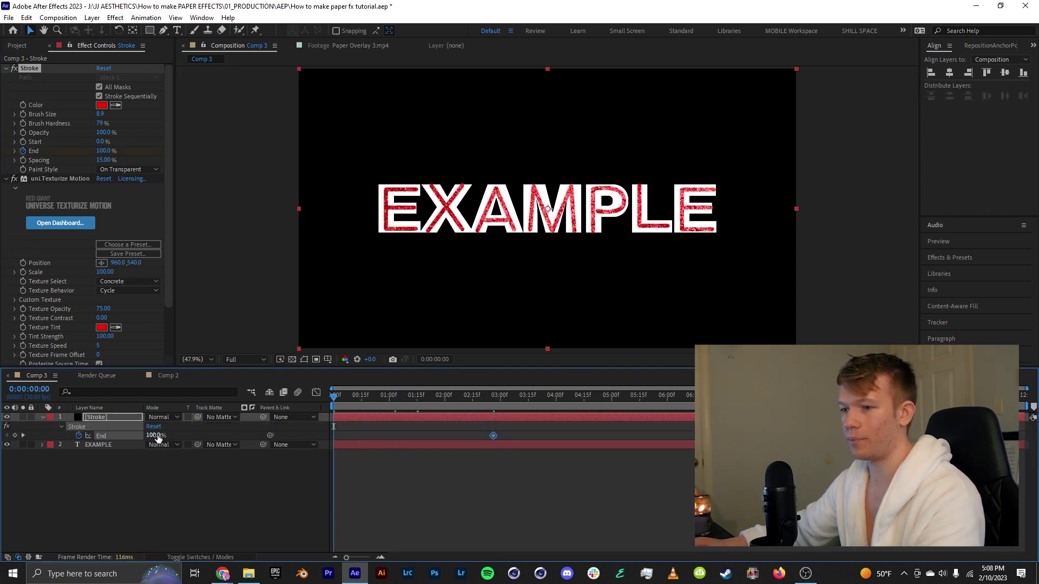
left_click_drag(157, 435, 39, 444)
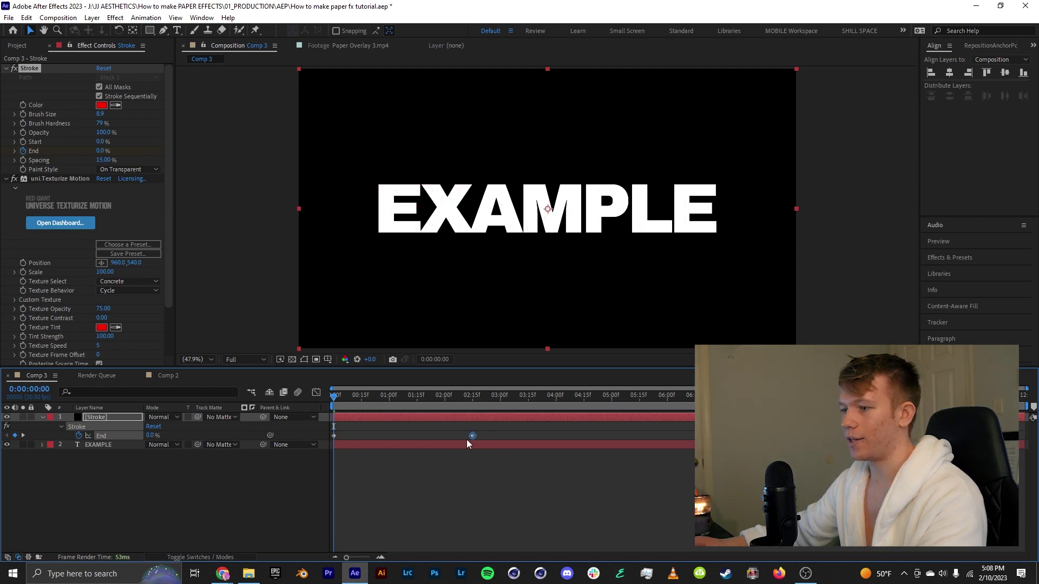
left_click_drag(426, 440, 425, 440)
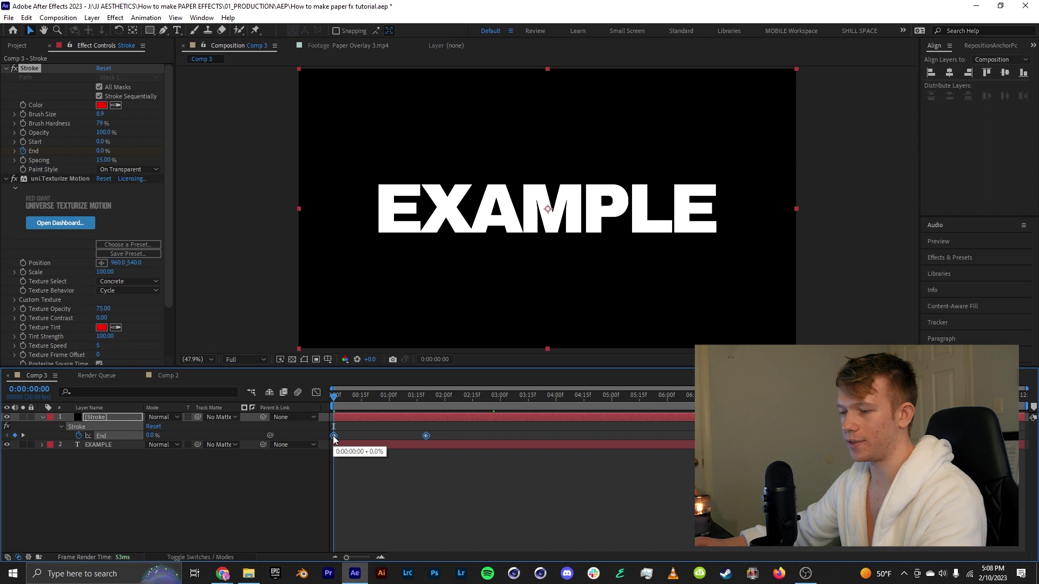
left_click(316, 392)
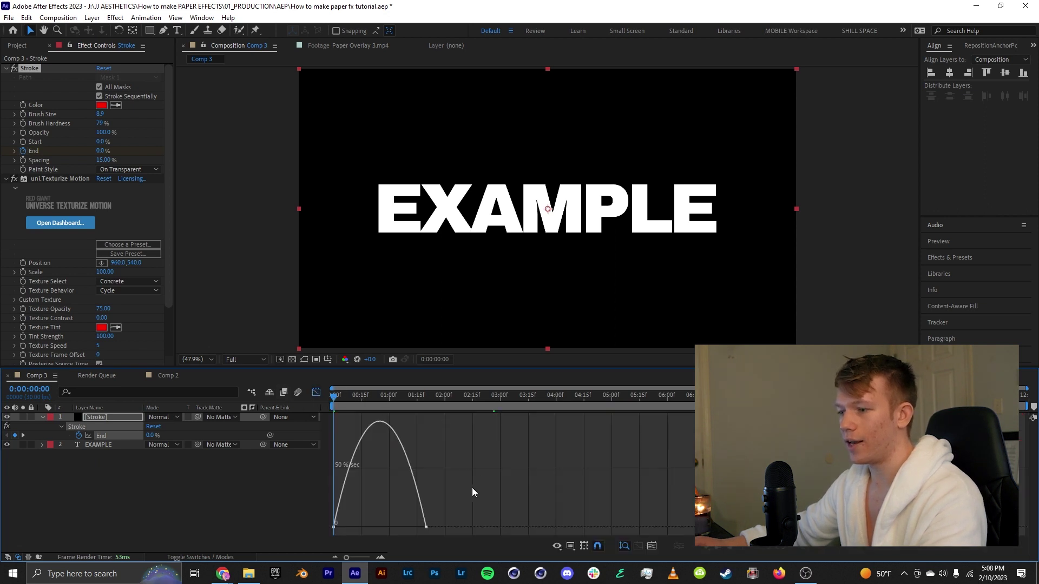
left_click_drag(411, 527, 381, 527)
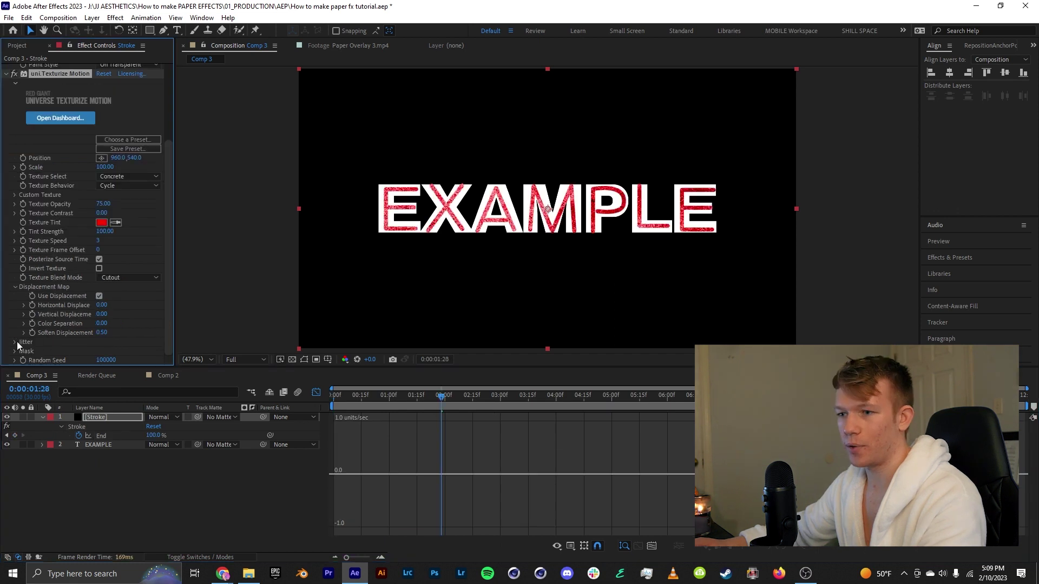
Step: Lower texture Jitter Speed to 0.50 and Rotate Amount to 0.70, and turn off Posterize Source Time
scroll(86, 316, "down", 2)
left_click_drag(102, 287, 106, 295)
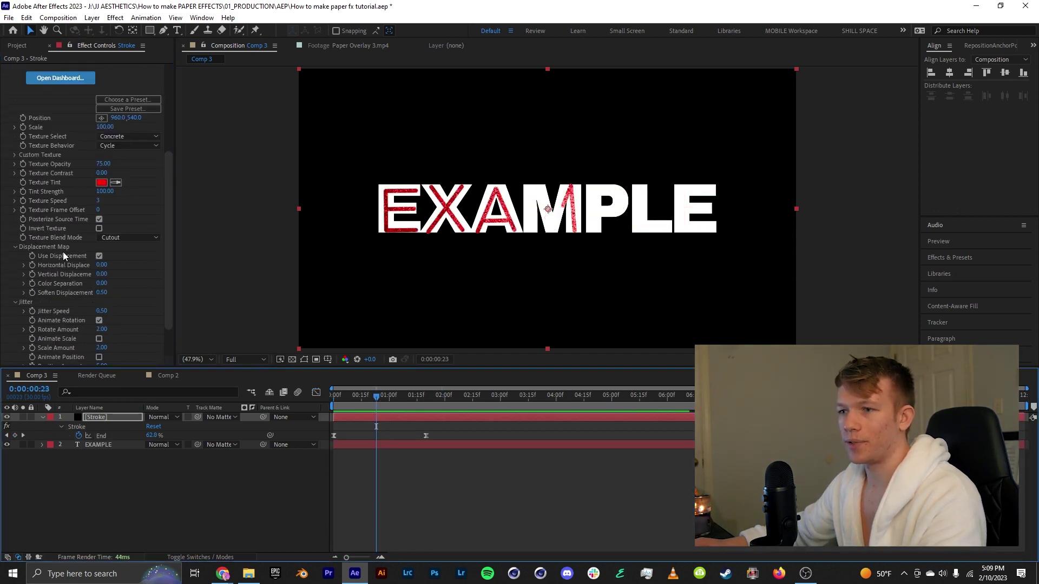
scroll(73, 262, "up", 1)
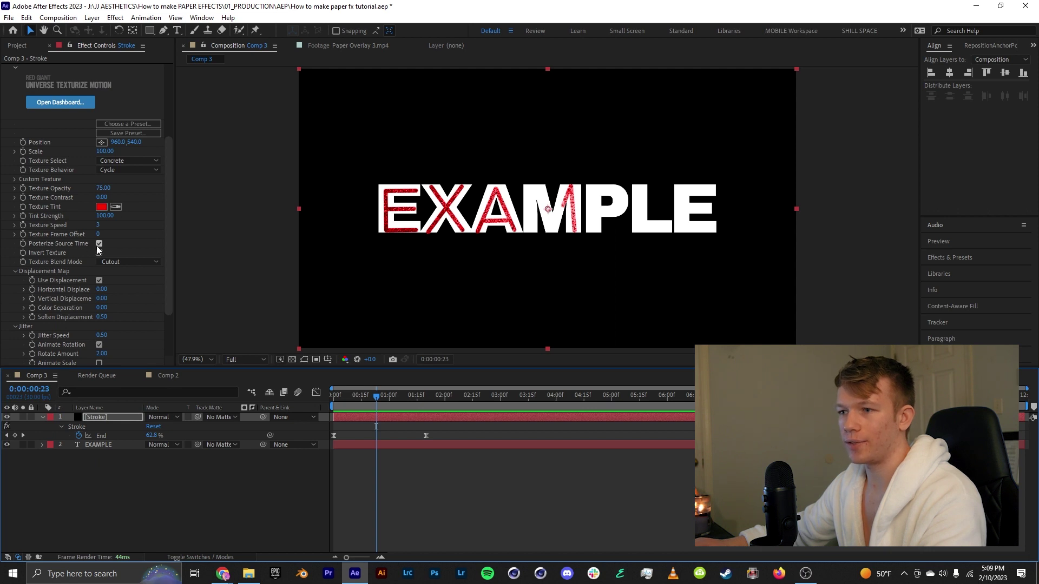
scroll(104, 303, "down", 2)
key("space")
left_click_drag(102, 305, 97, 305)
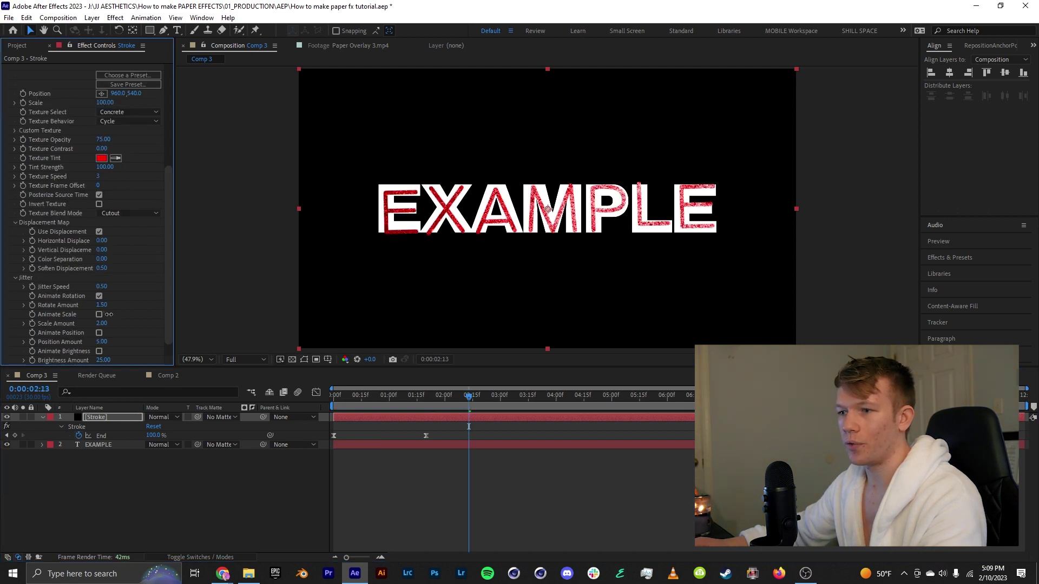
left_click(99, 194)
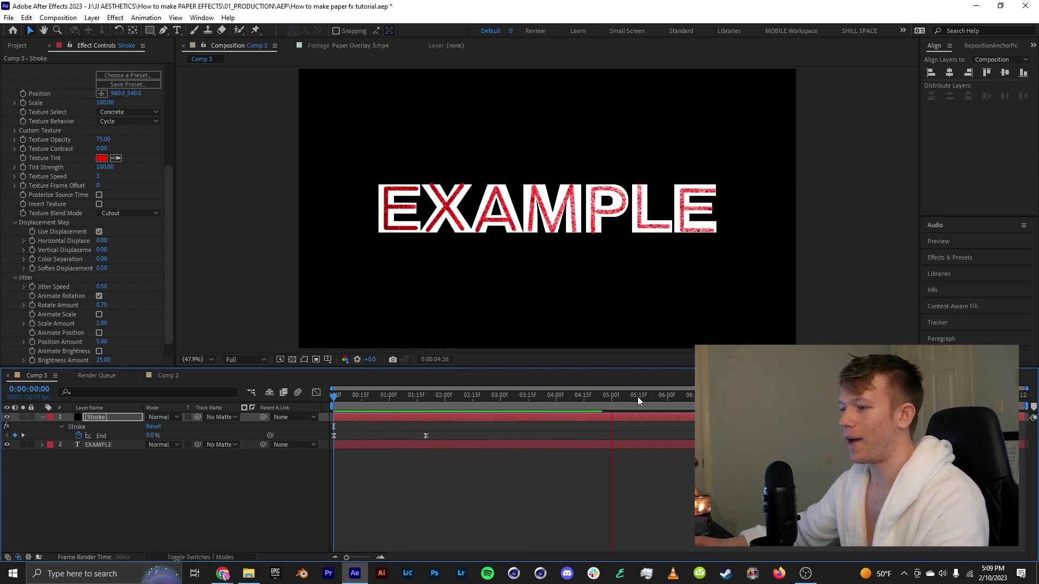
Step: Play and stop a preview of the finished red EXAMPLE write-on
key("space")
key("space")
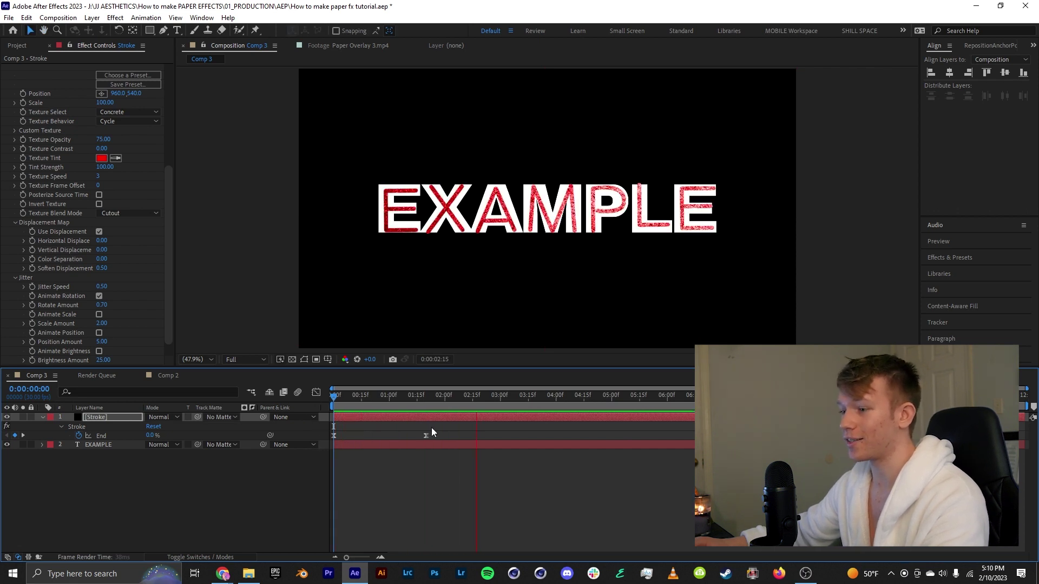
key("space")
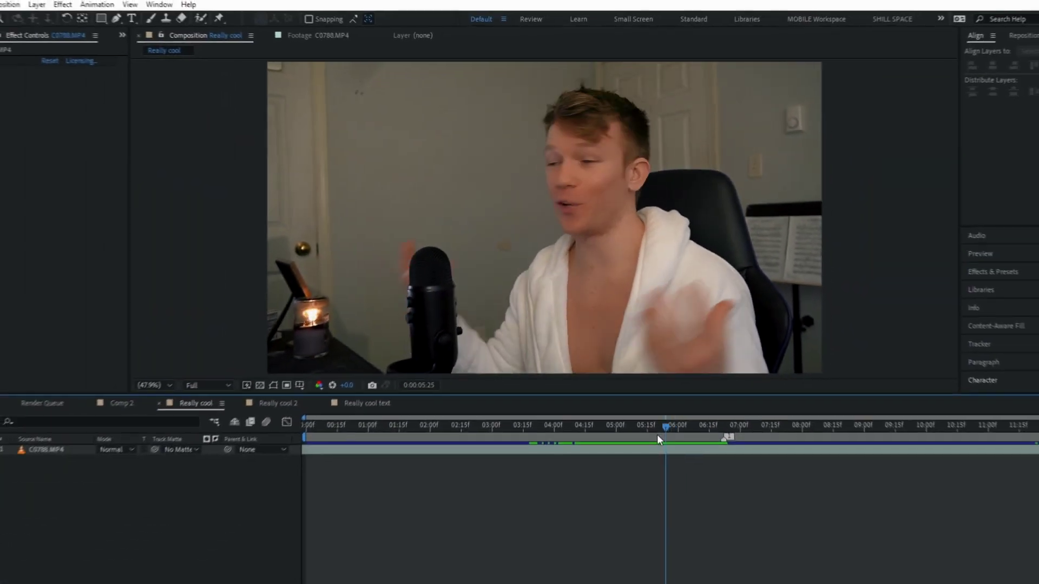
Step: Split the C0788.MP4 webcam clip at 0:00:06:22 and freeze the top part on that frame
left_click_drag(657, 438, 715, 446)
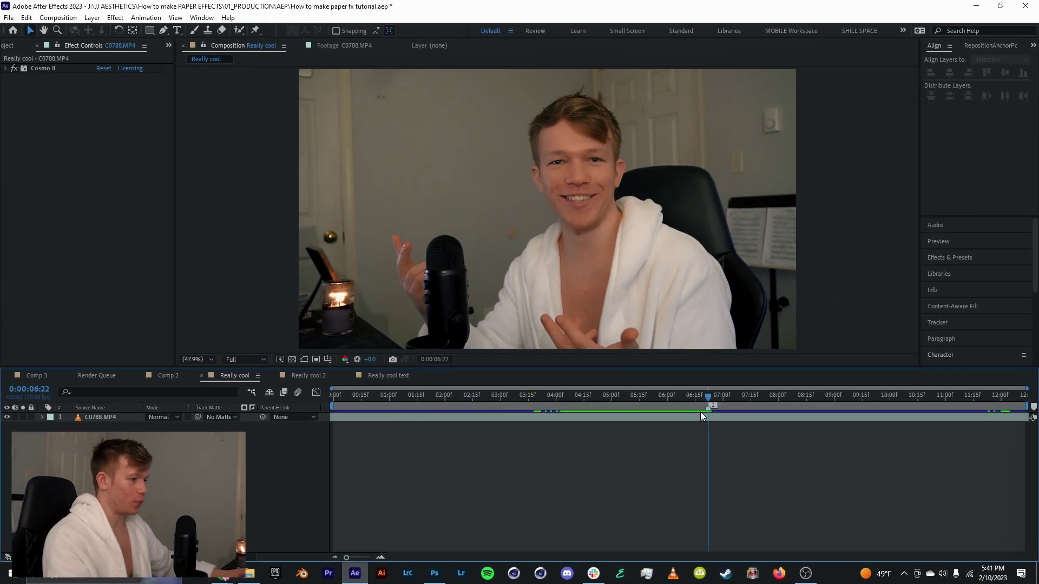
left_click(702, 417)
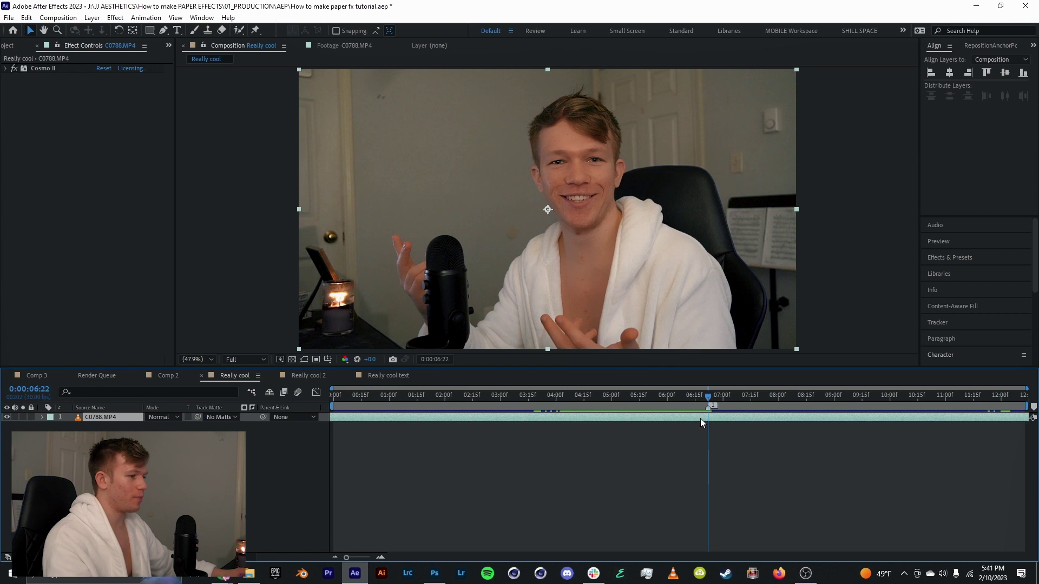
key("ctrl+shift+d")
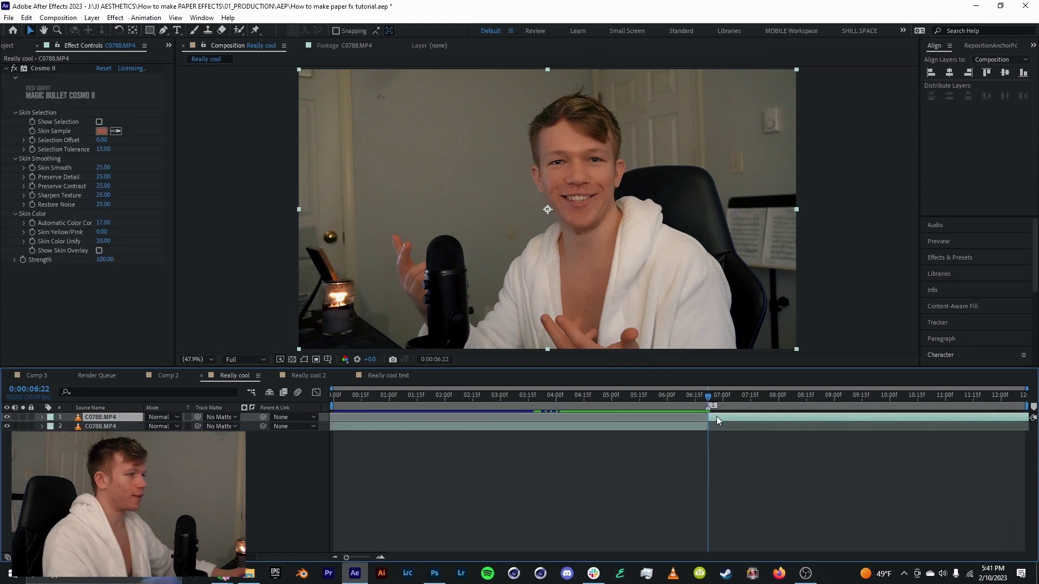
right_click(716, 417)
mouse_move(769, 157)
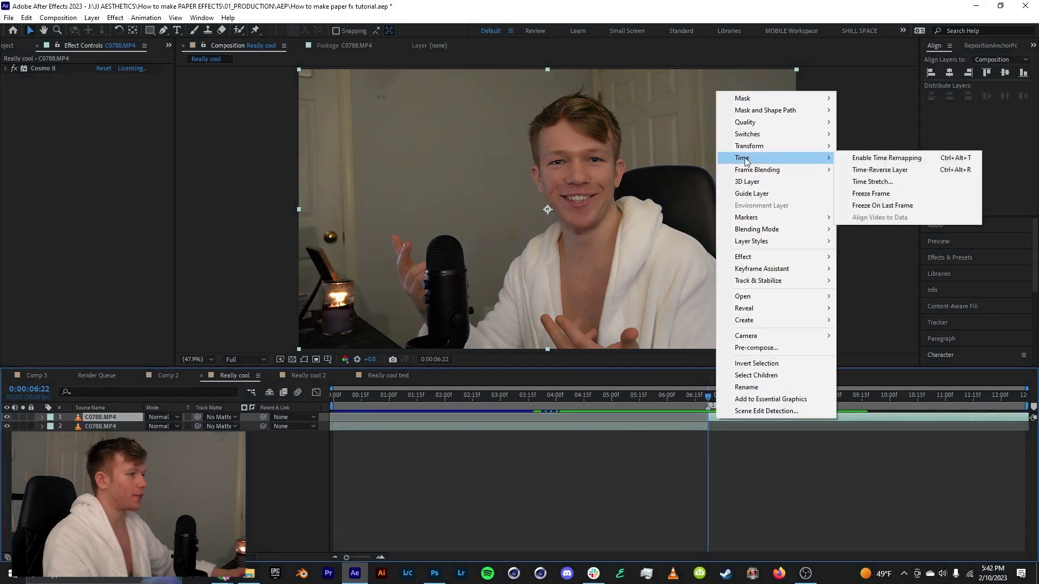
left_click(892, 194)
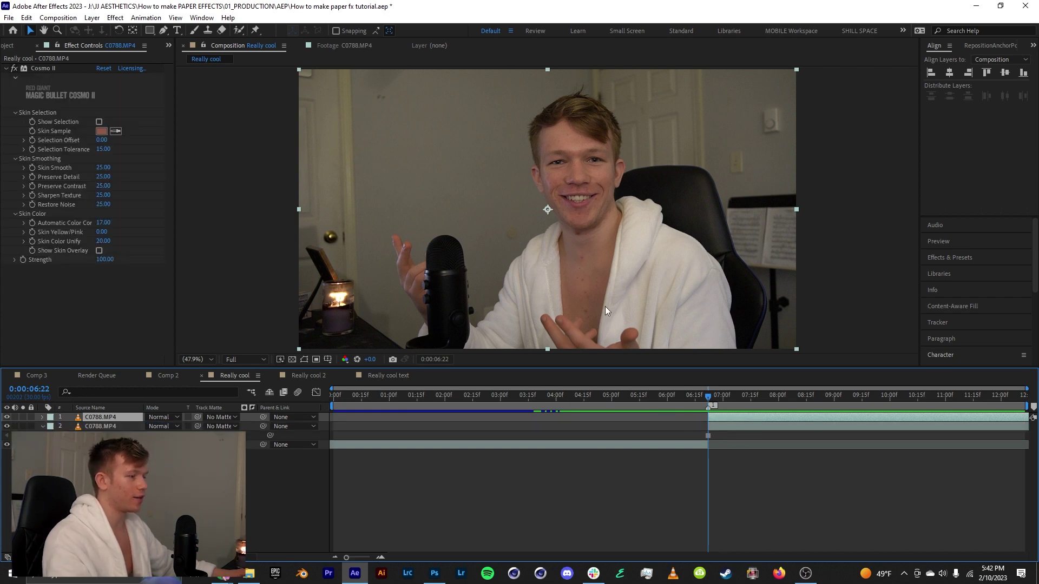
Step: Duplicate the frozen clip layer and apply Texturize Motion to the second copy
scroll(579, 134, "up", 3)
scroll(615, 131, "down", 2)
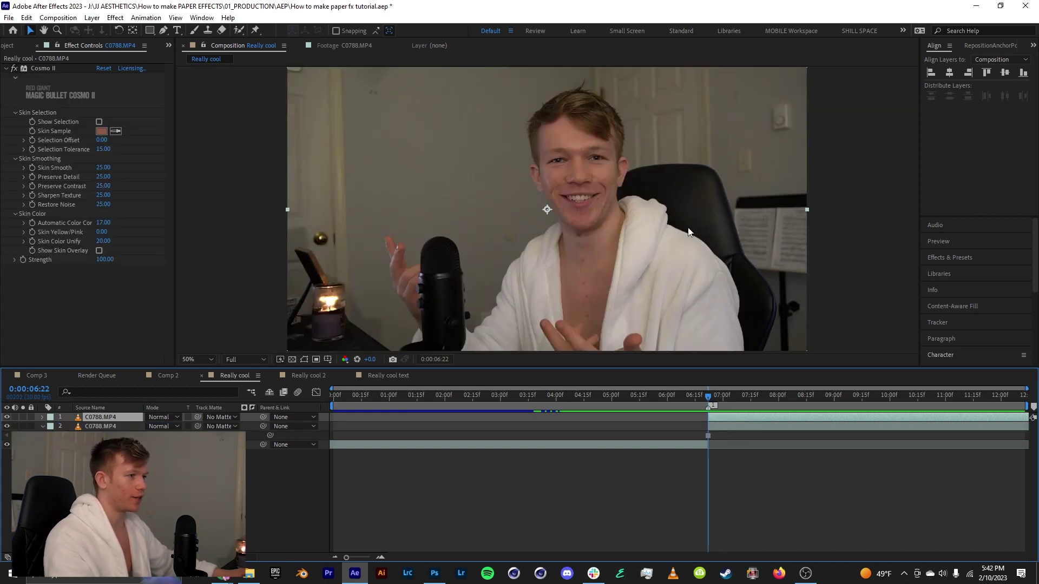
key("equal")
key("equal")
key("equal")
key("period")
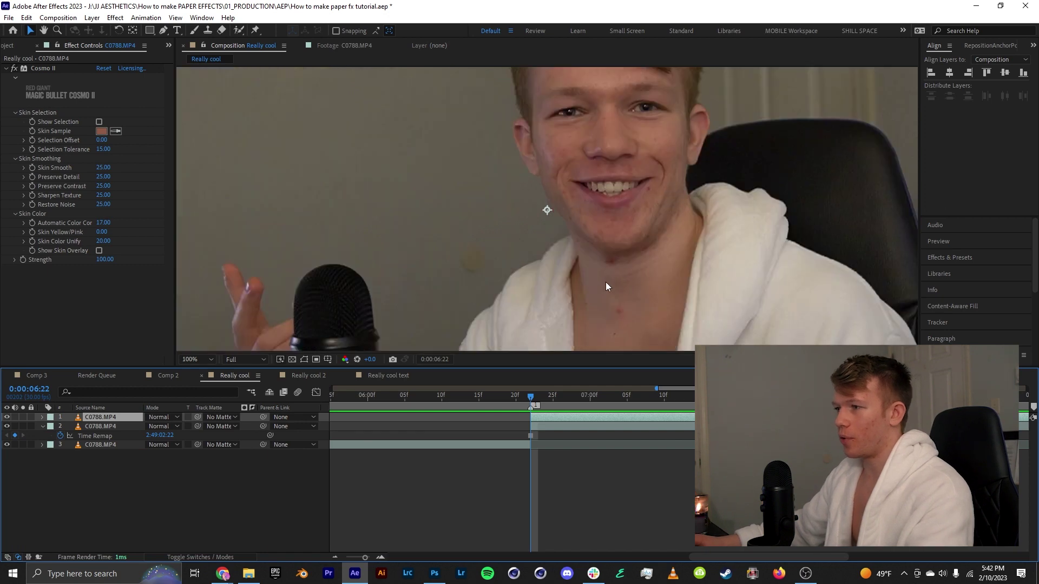
left_click_drag(709, 240, 568, 185)
scroll(570, 318, "down", 3)
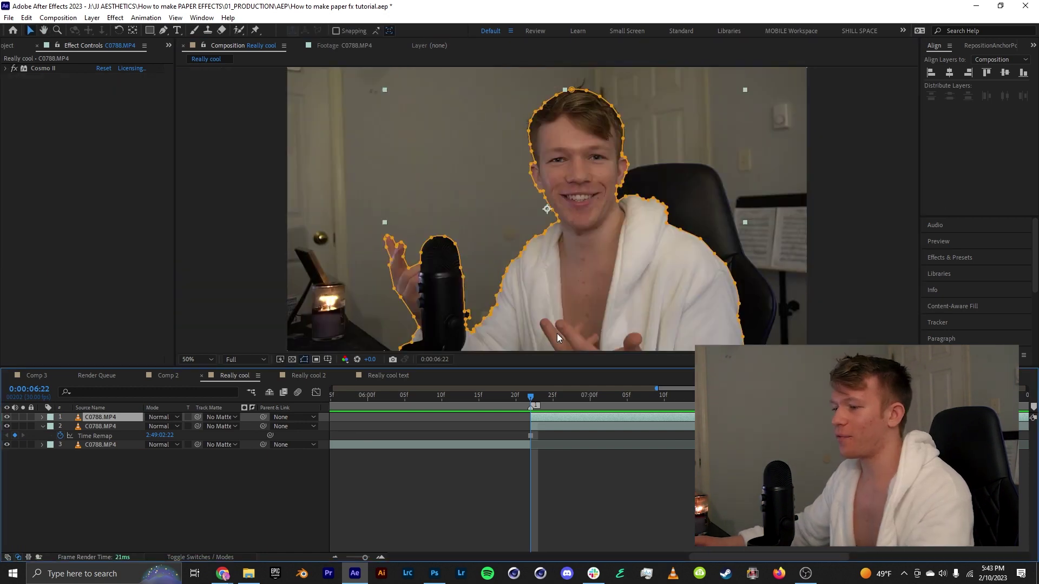
key("ctrl+d")
left_click(540, 424)
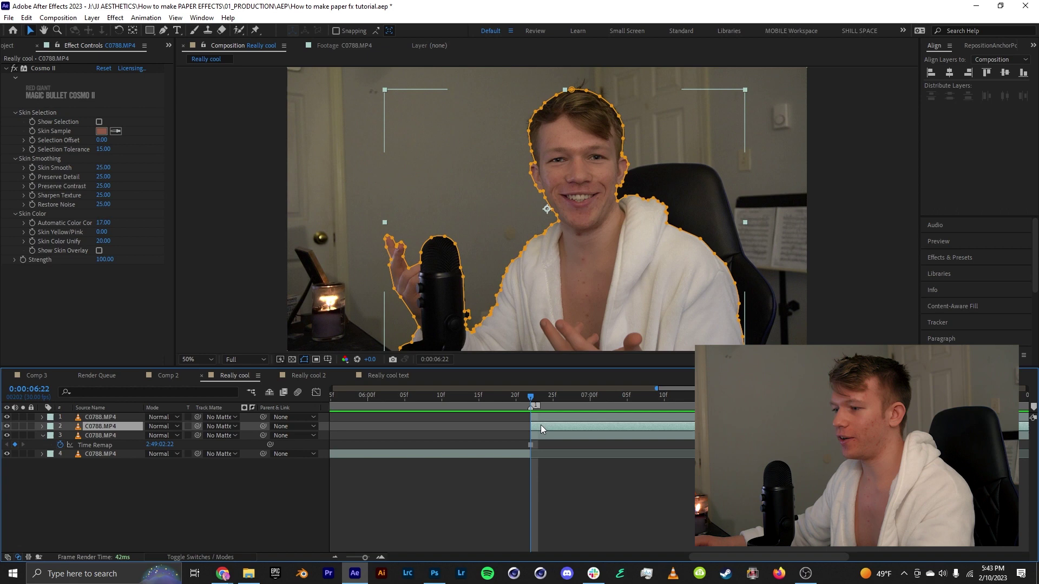
key("ctrl+space")
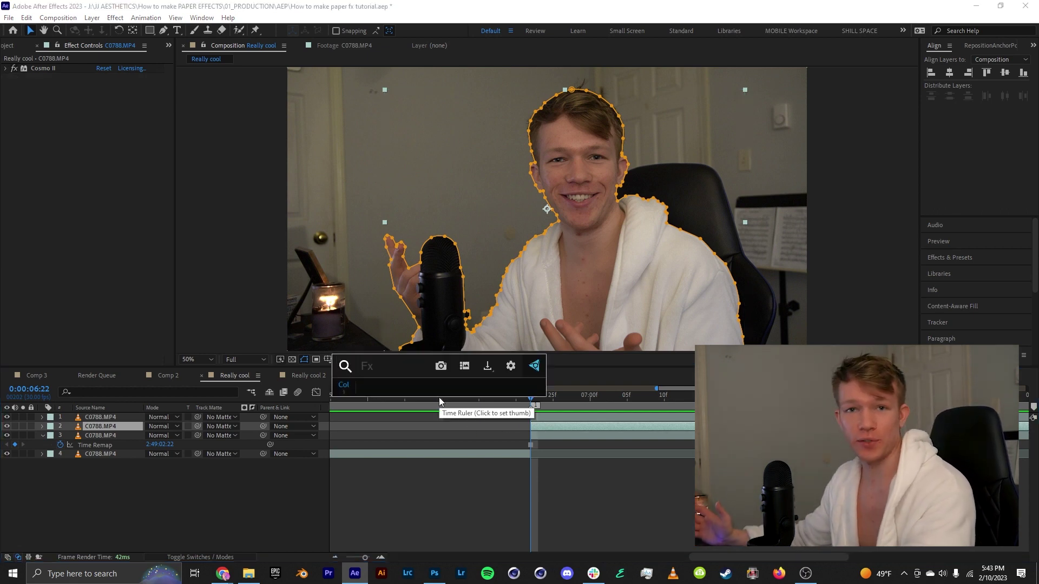
type("texturize")
key("Return")
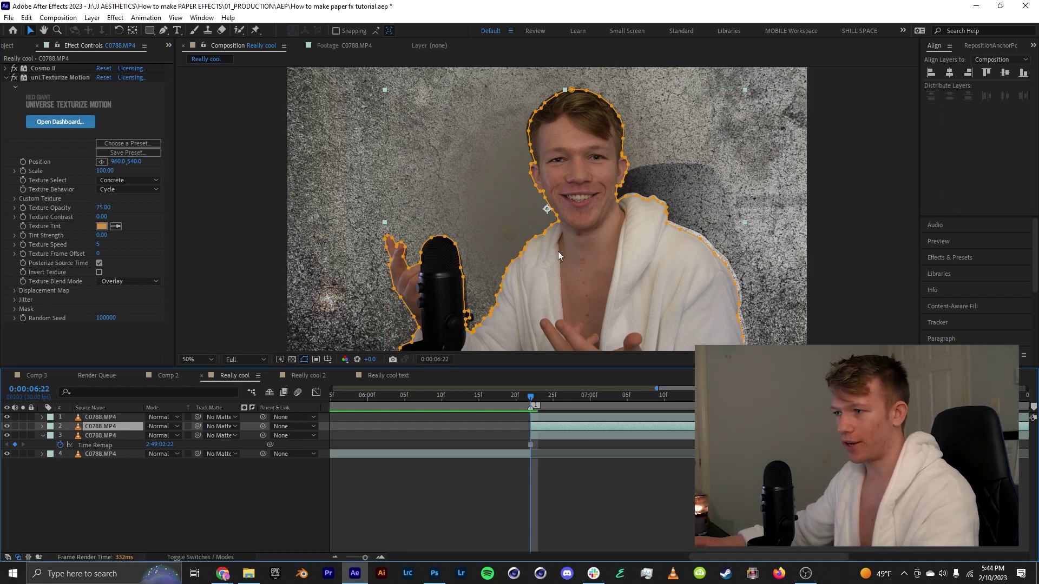
Step: Set the copy's Texturize Motion to the cut-out edge blend mode with Tint Strength 24
left_click(56, 79)
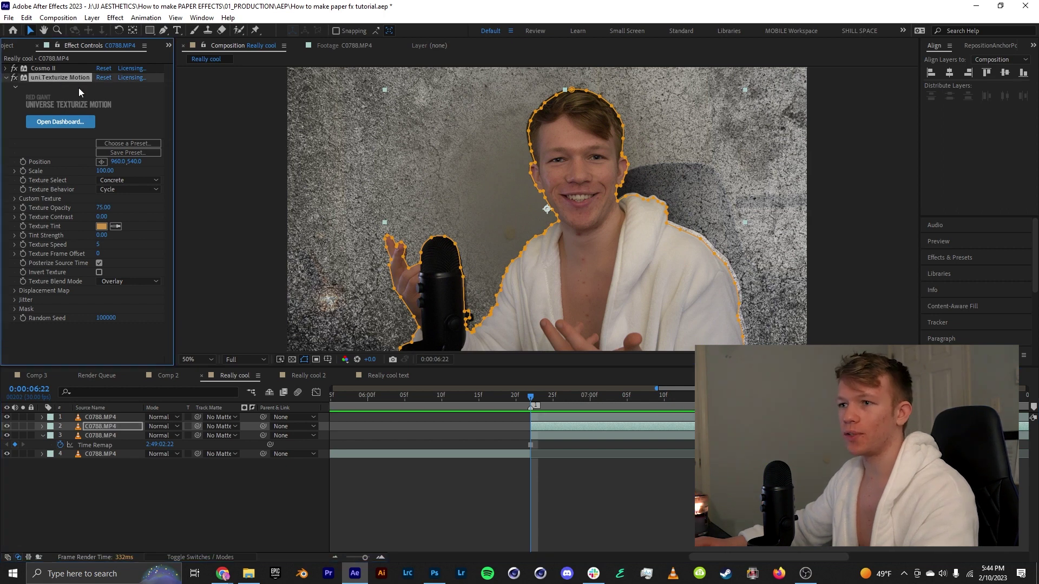
left_click(115, 282)
left_click(151, 540)
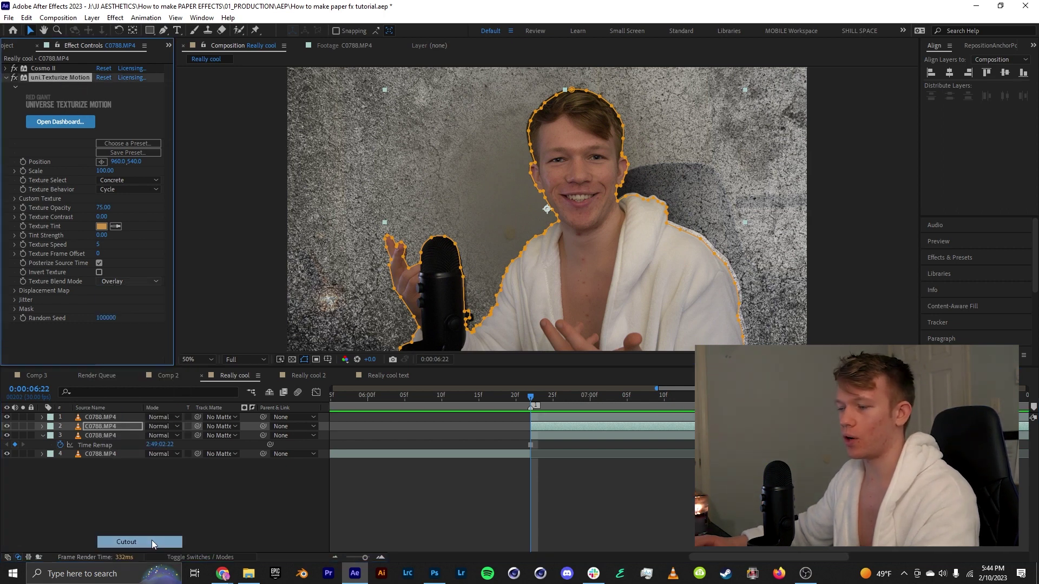
left_click(200, 520)
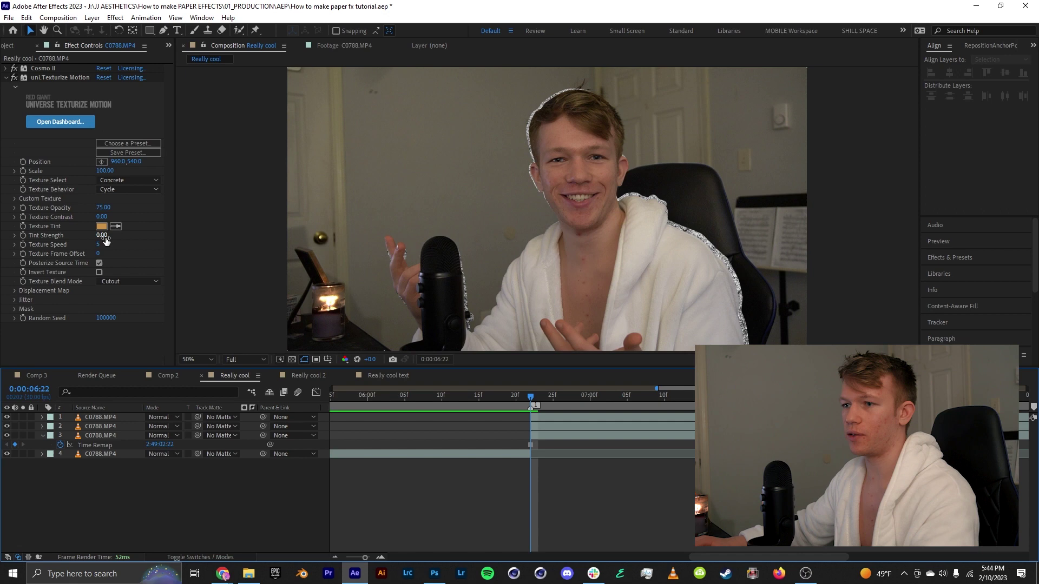
left_click_drag(106, 241, 119, 241)
left_click(15, 290)
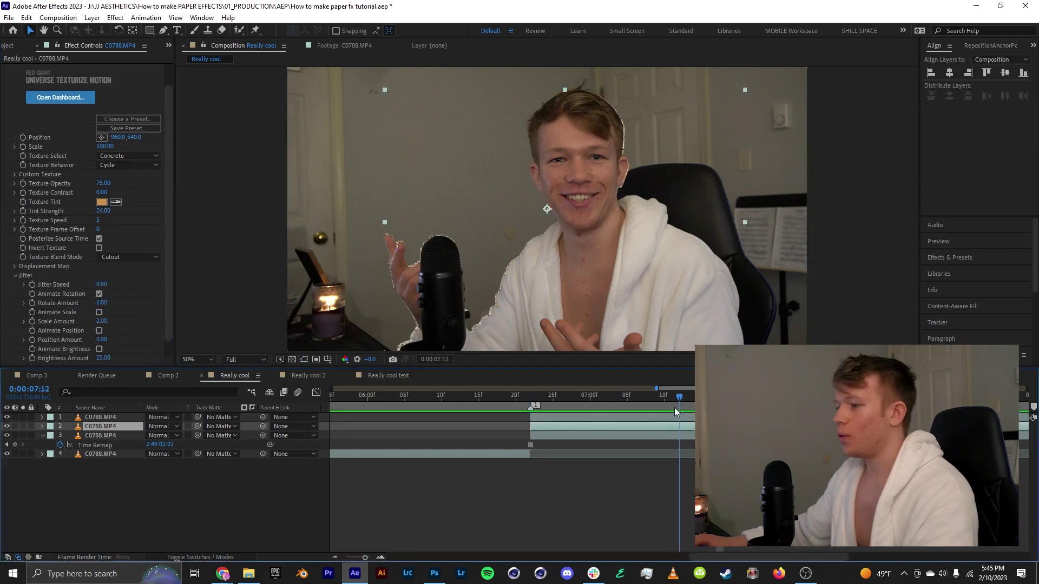
Step: Apply Radial Blur to the layer with Amount 8.4 and preview it around 0:00:07:07
left_click_drag(675, 408, 541, 411)
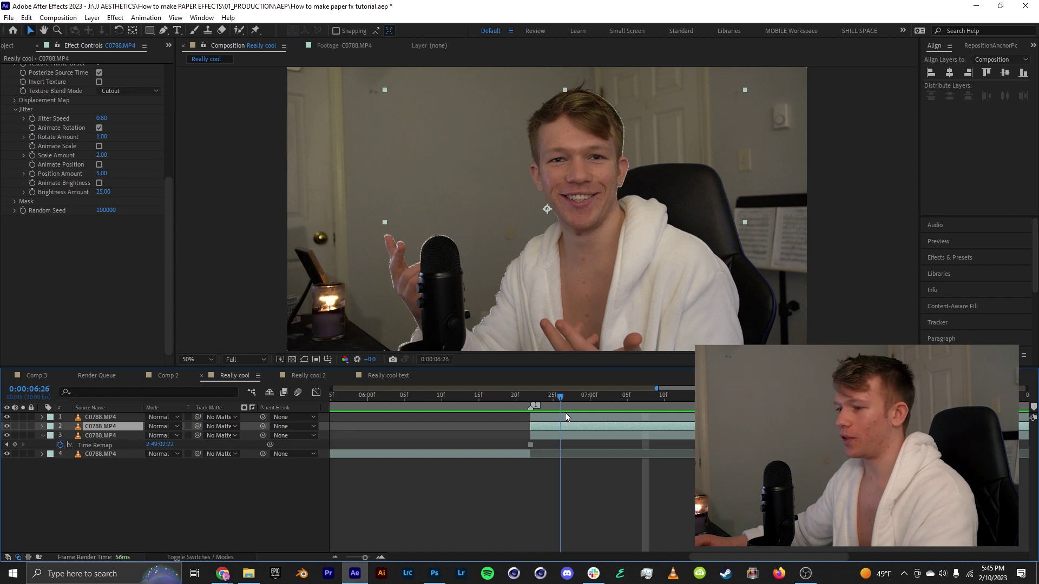
key("ctrl+space")
type("r")
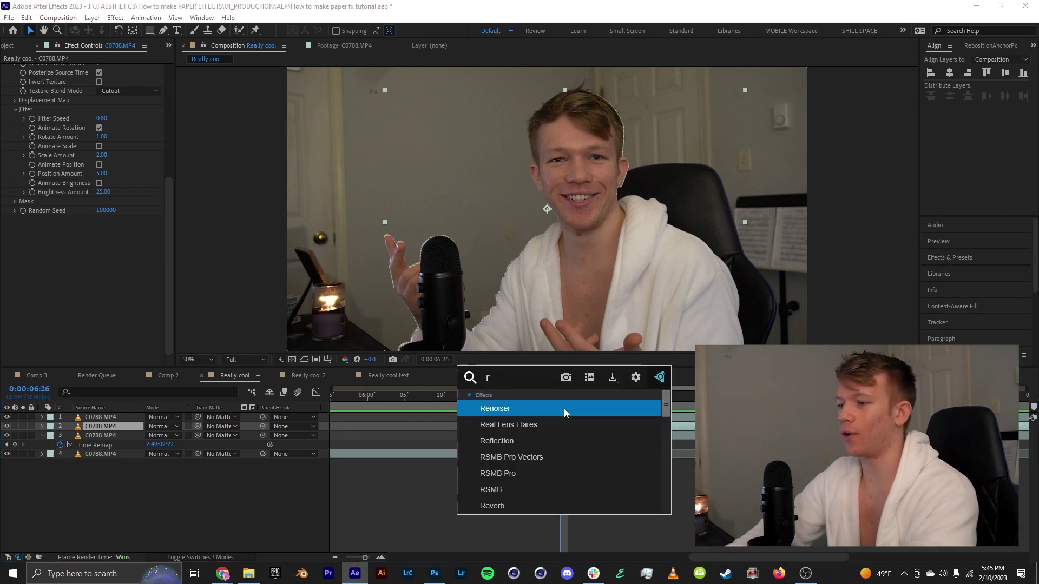
type("adial blur")
key("Return")
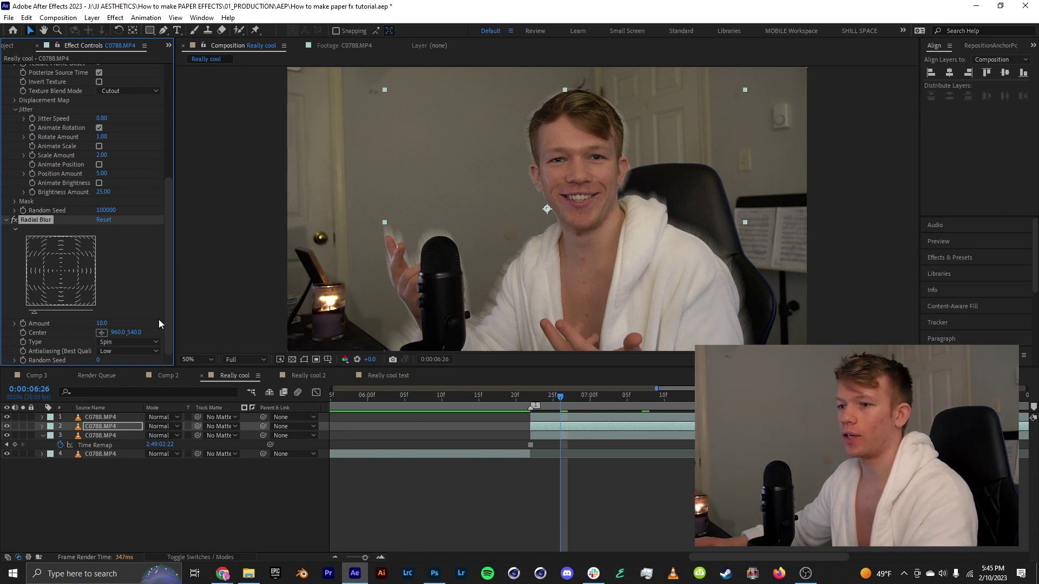
left_click_drag(99, 323, 95, 326)
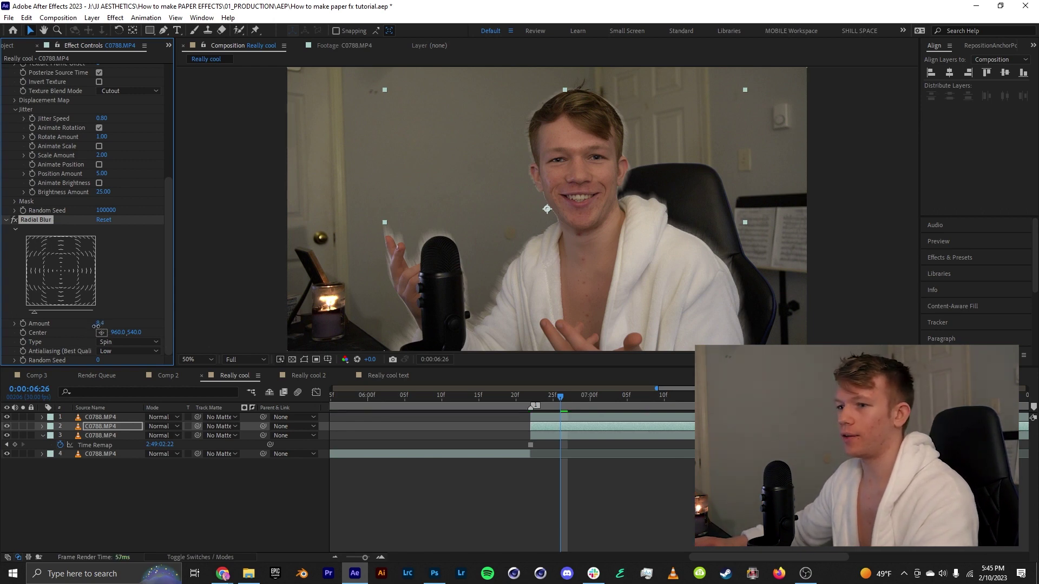
left_click_drag(559, 395, 656, 416)
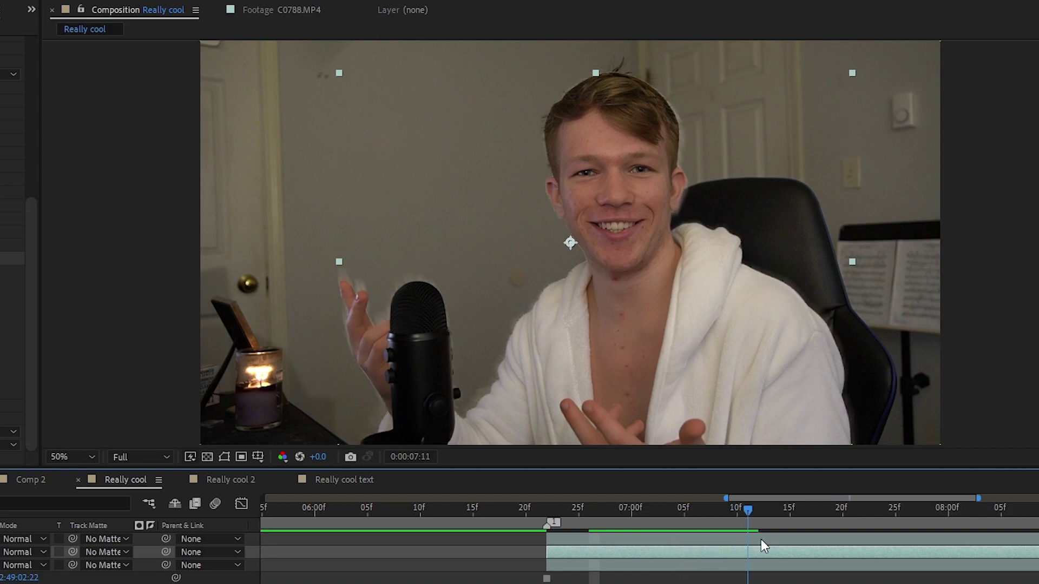
key("space")
left_click(100, 418)
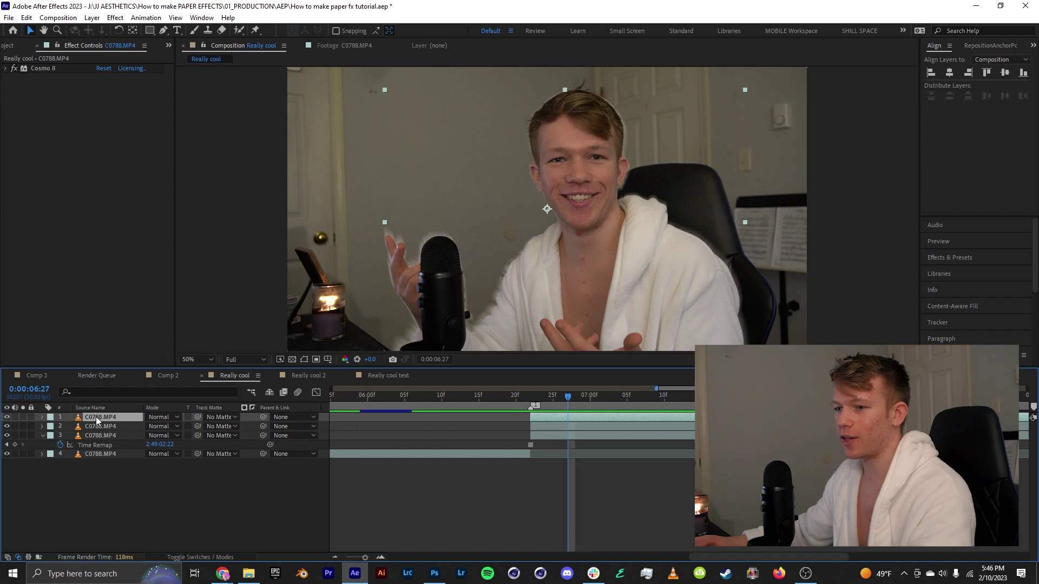
Step: Apply the Cartoon effect to the top webcam layer and confirm layer 2's texture tint colour
key("ctrl+space")
type("c")
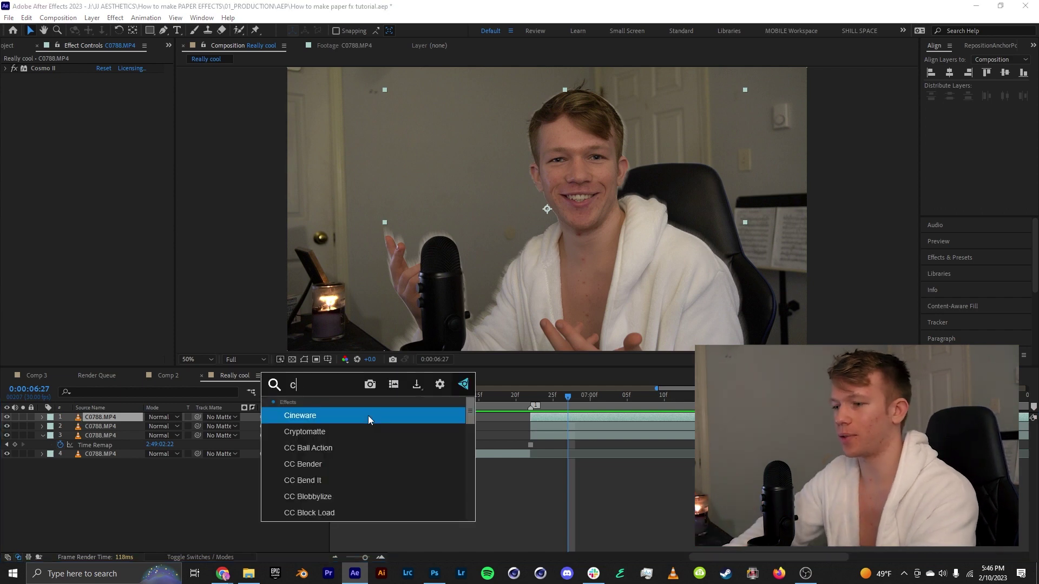
type("artoon")
key("Return")
left_click(620, 403)
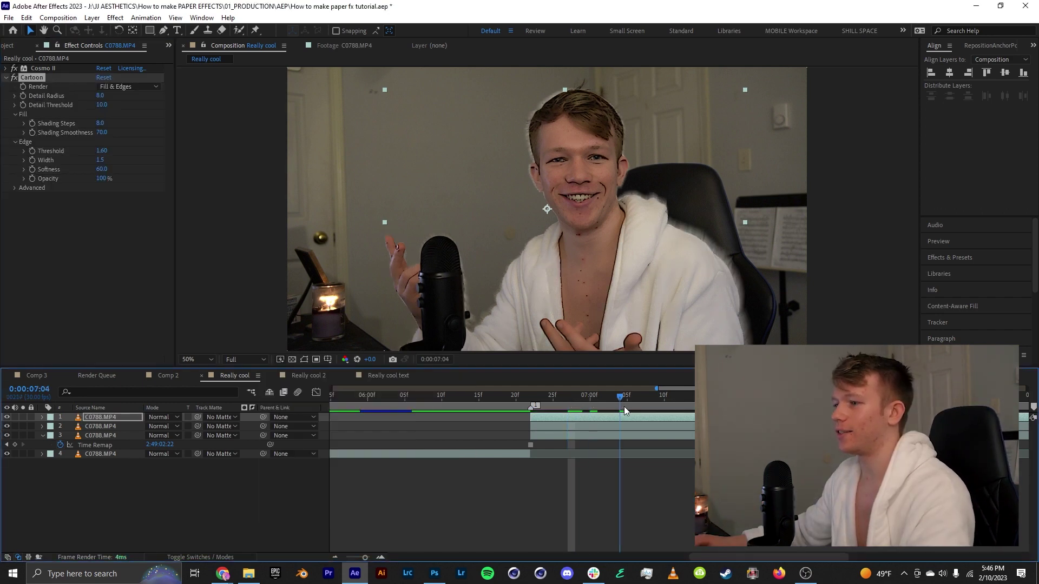
key("space")
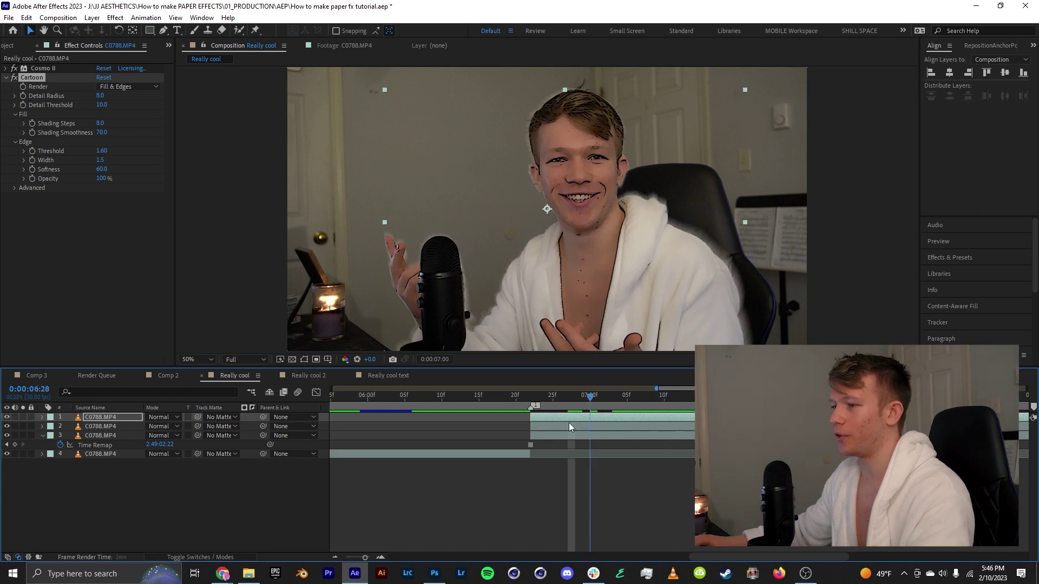
left_click(570, 428)
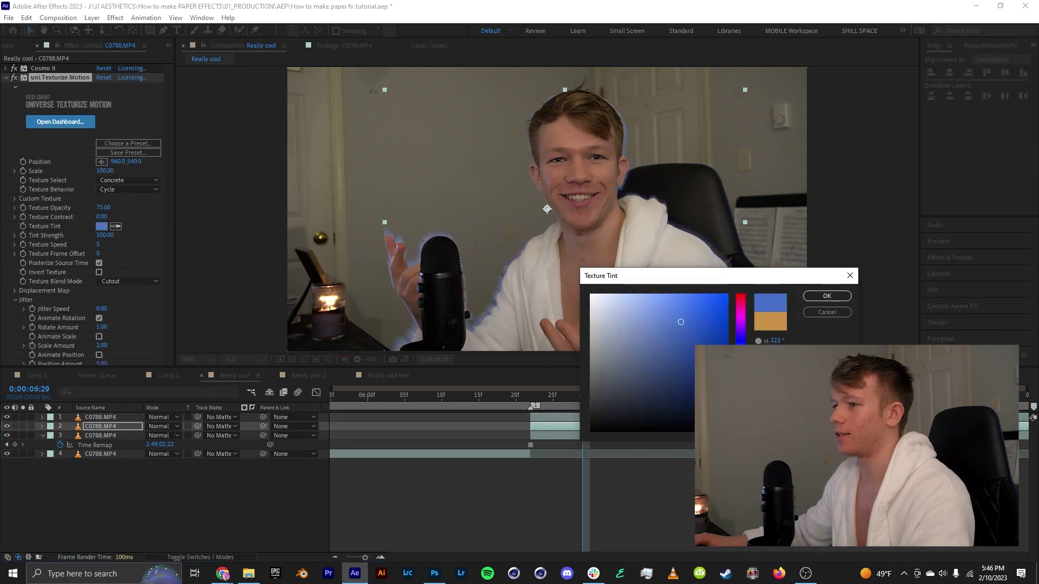
left_click(826, 296)
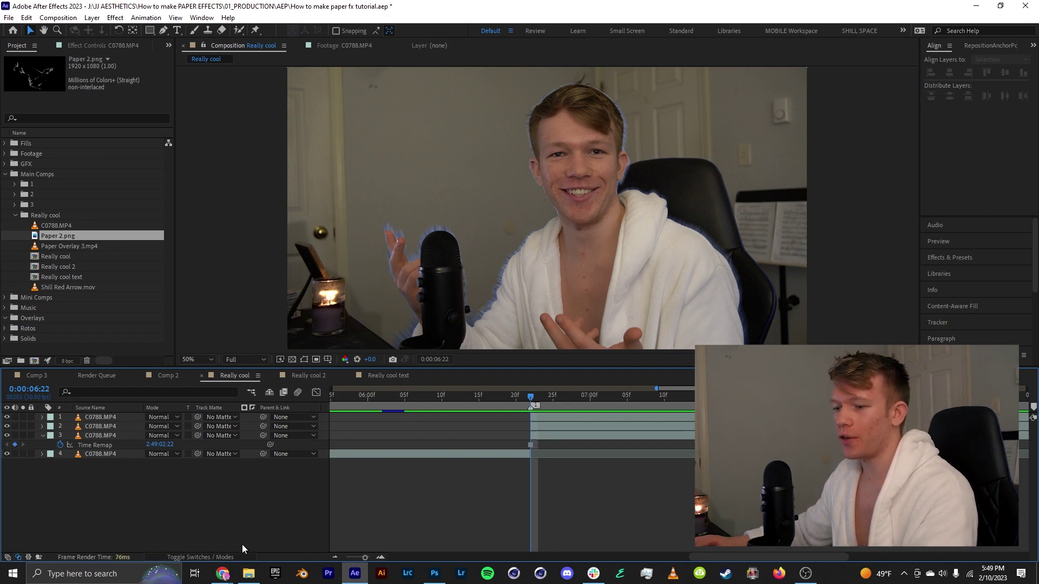
Step: Bring Paper 2 out of the paper graphics folder, name the layer 'mask', and solo it
left_click(249, 574)
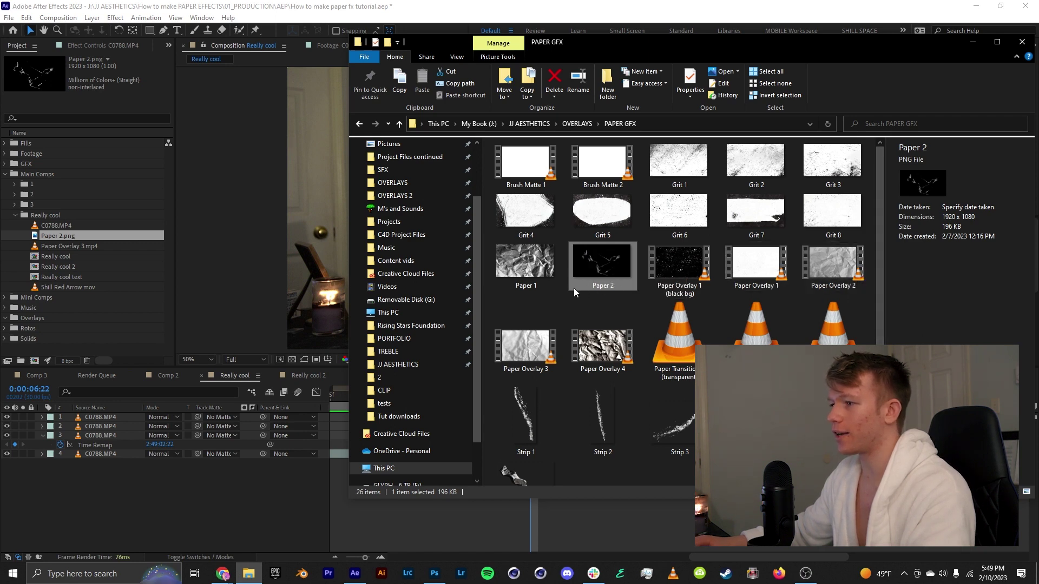
left_click_drag(574, 288, 66, 235)
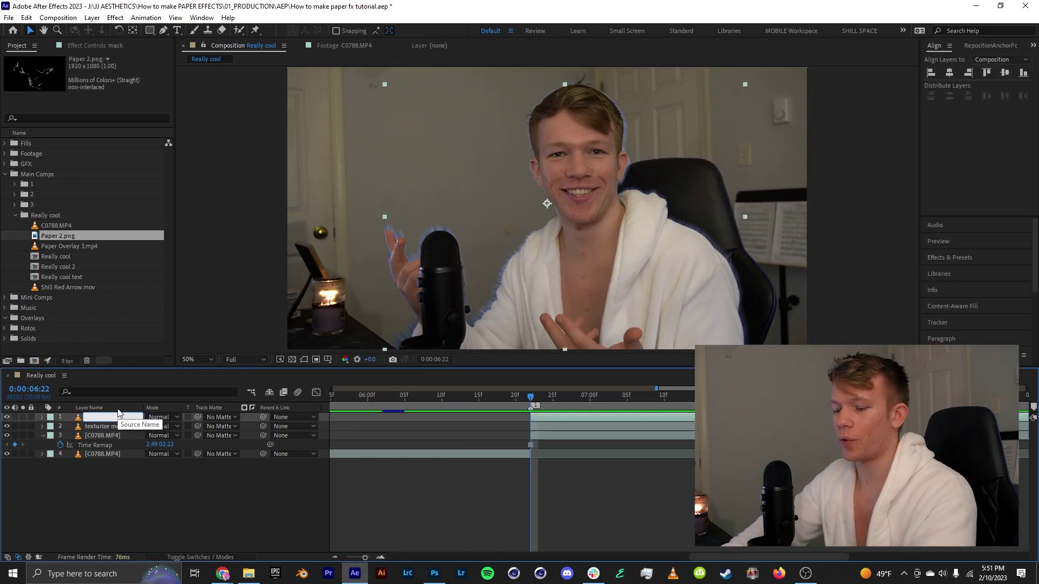
key("Return")
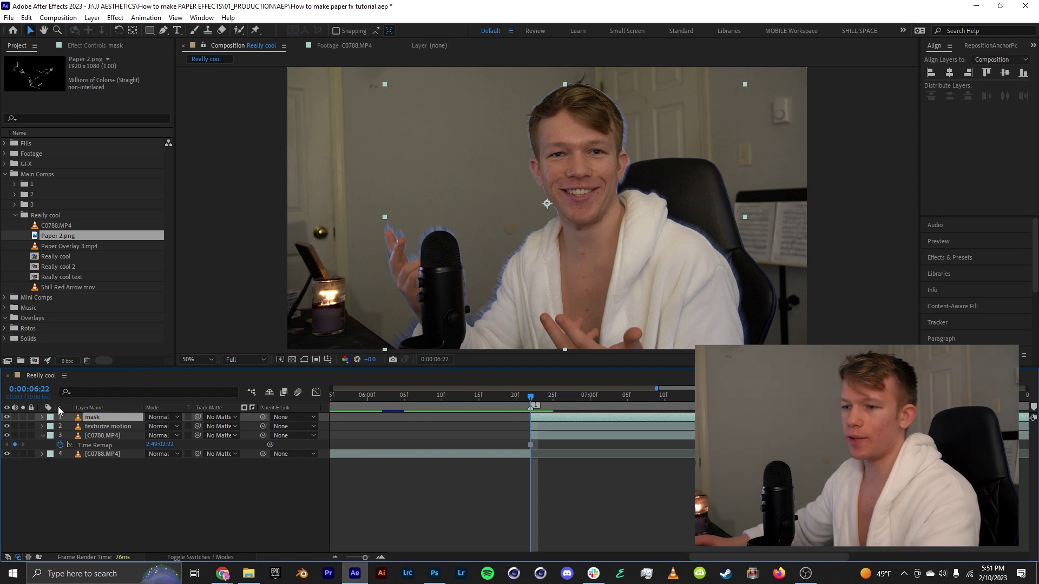
left_click(22, 417)
Step: Add Paper 2.png above the footage and use the mask layer as its track matte
left_click(22, 417)
left_click(23, 427)
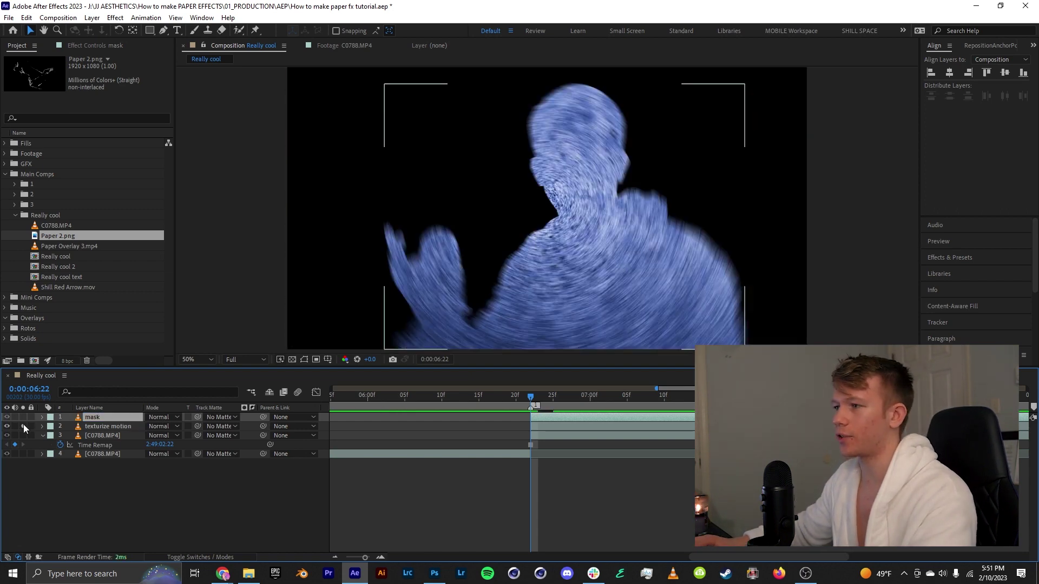
left_click(22, 427)
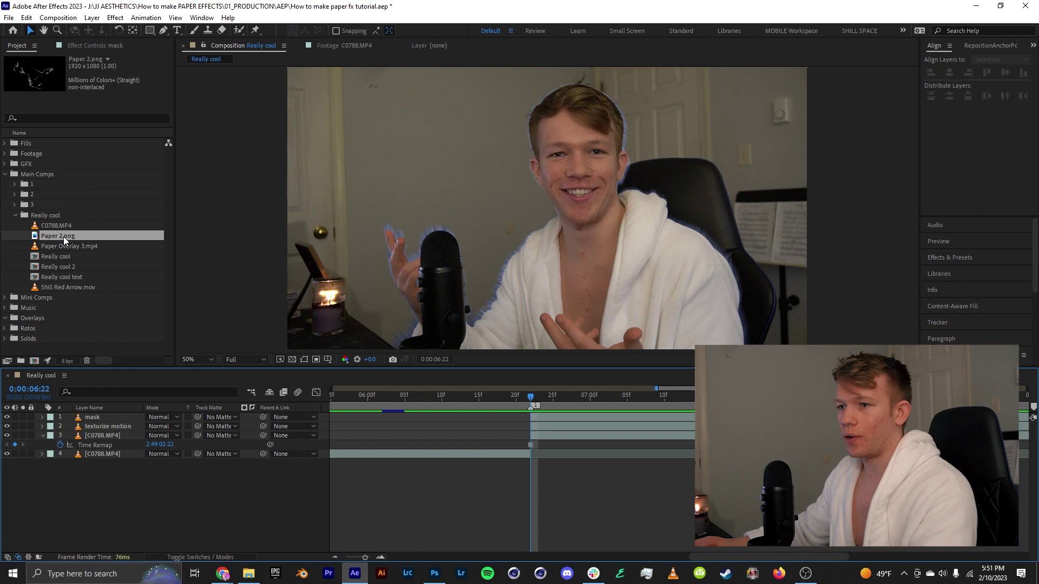
left_click_drag(64, 235, 110, 416)
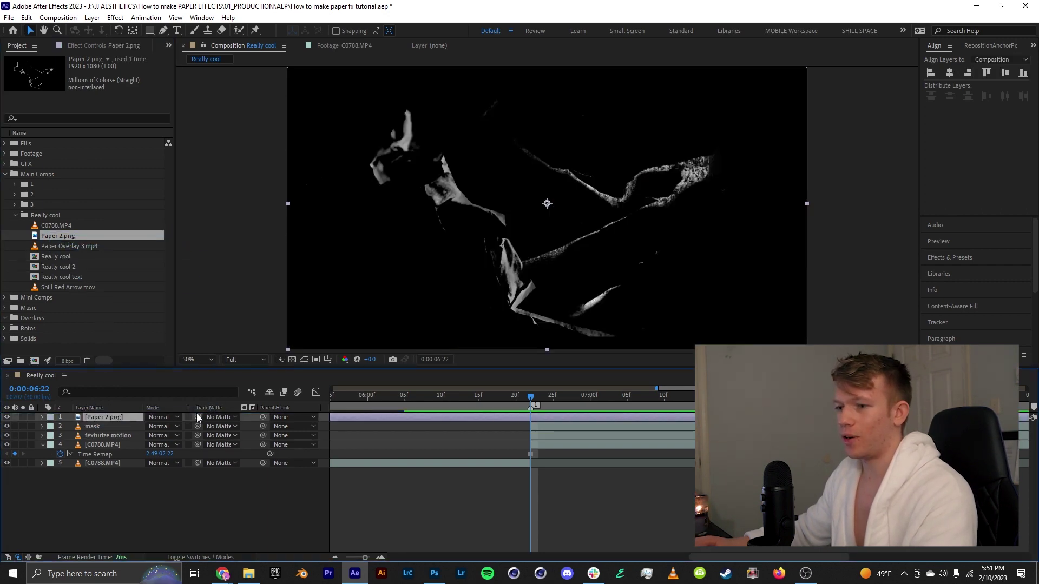
left_click_drag(197, 416, 122, 429)
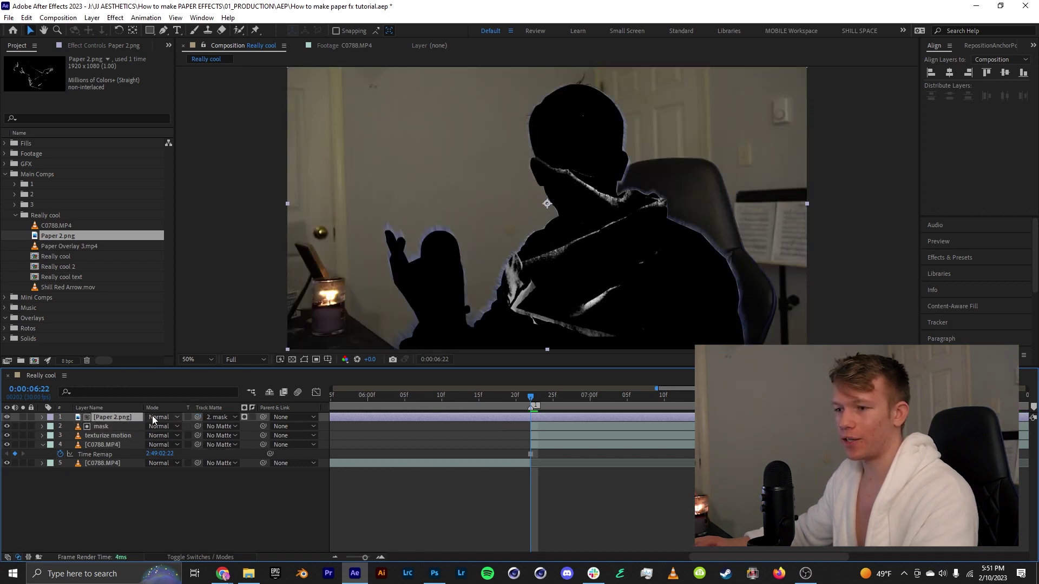
Step: Set Paper 2.png to Screen blending and import Grit 1.png into the project and comp
left_click(154, 418)
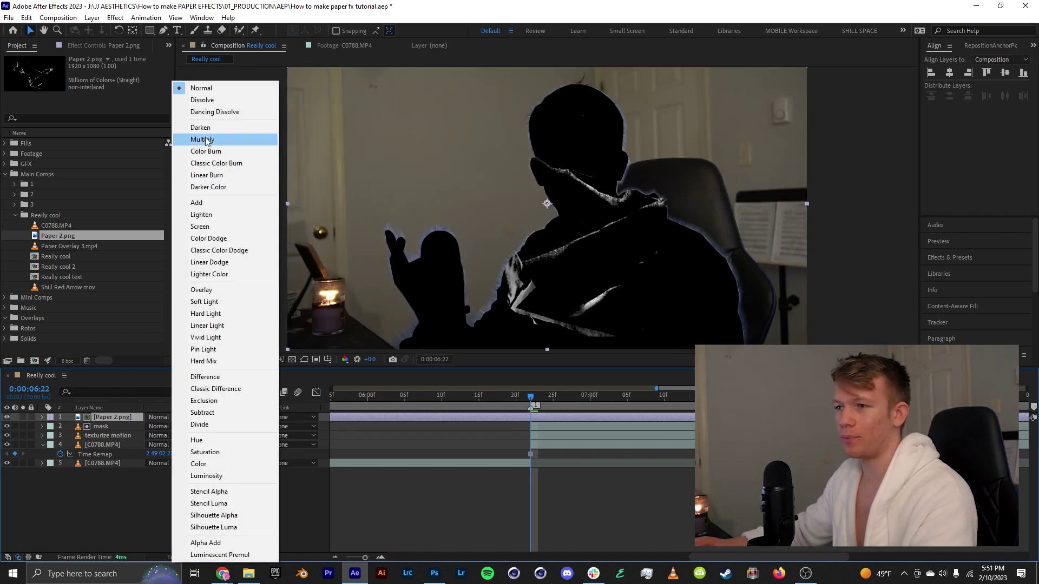
left_click(217, 229)
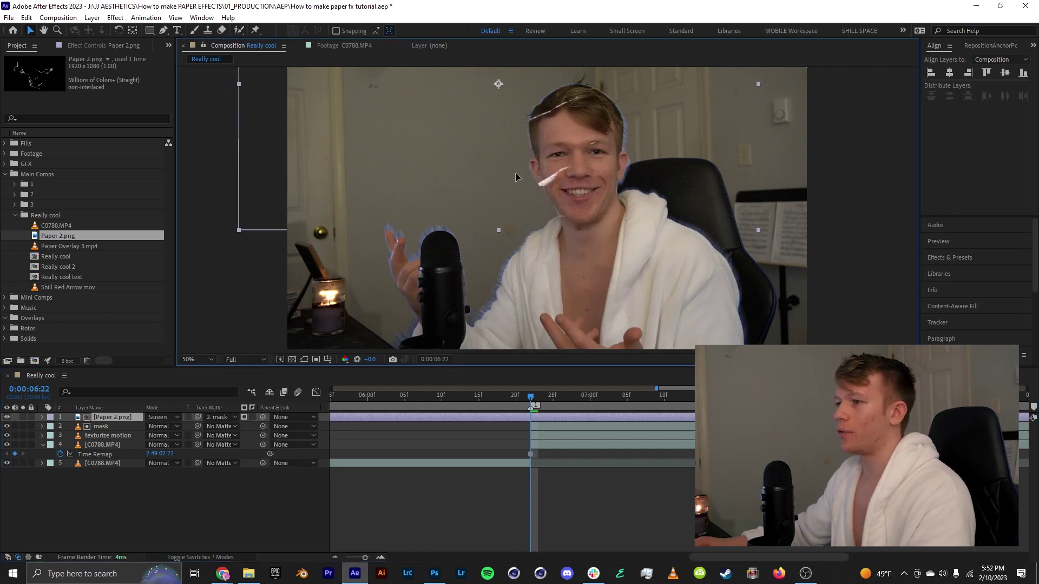
left_click(249, 574)
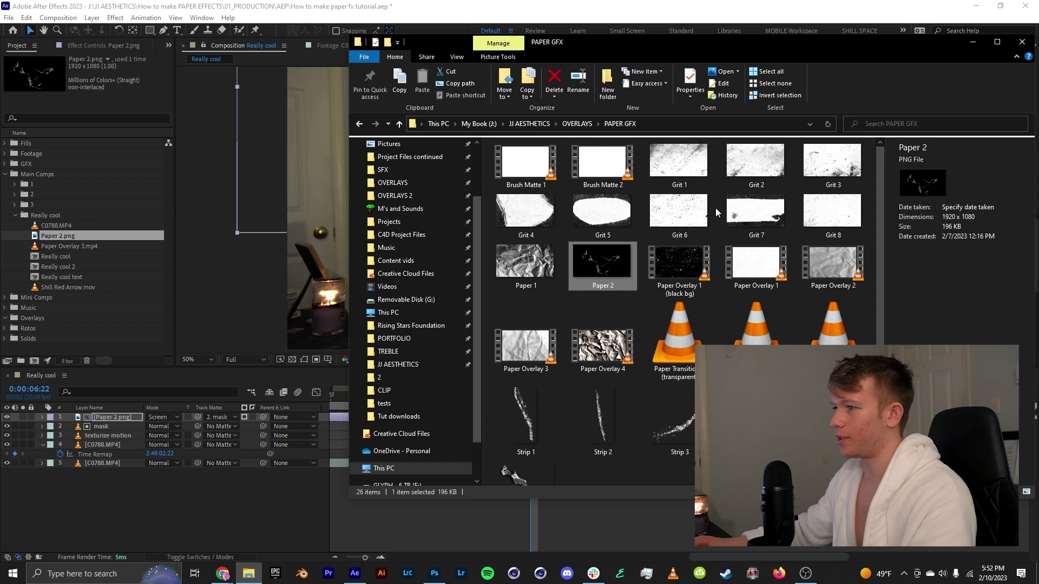
left_click_drag(678, 161, 125, 433)
Step: Set Grit 1.png to Multiply and shift the speckles over the person's left side
left_click(172, 417)
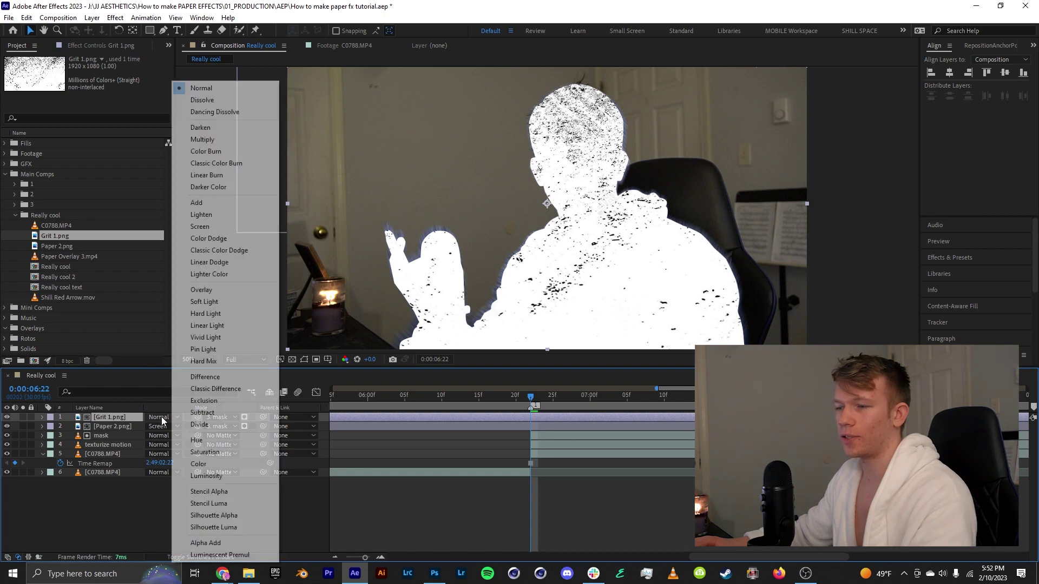
left_click(229, 139)
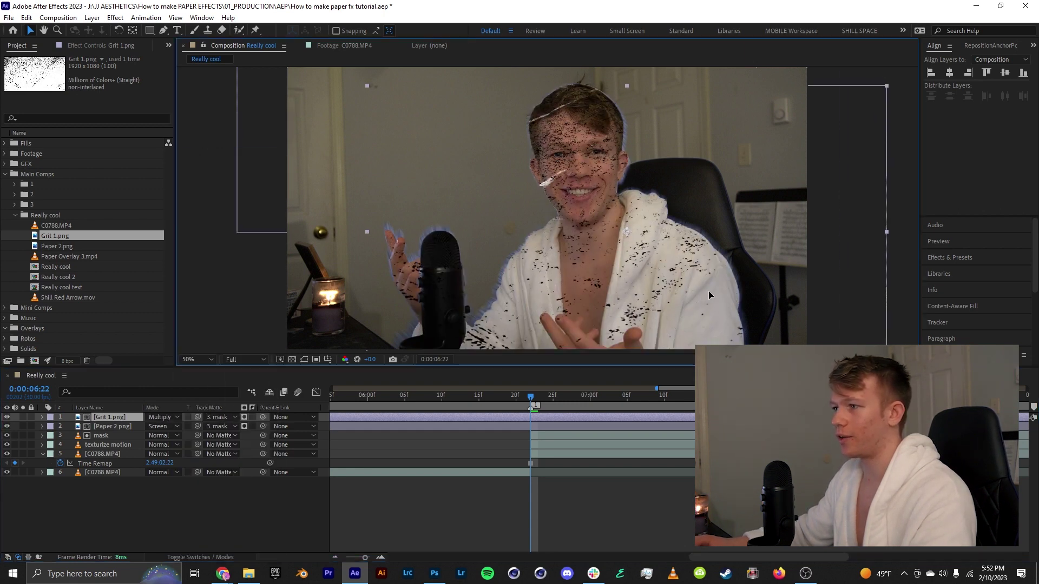
left_click_drag(708, 295, 266, 350)
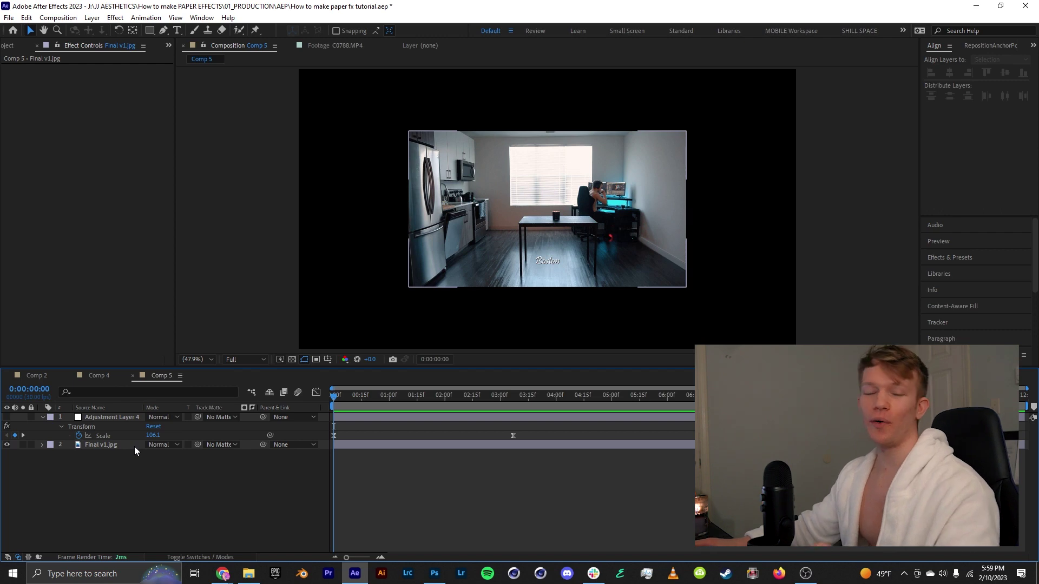
Step: Duplicate the Final v1.jpg photo and apply uni.Texturize Motion with a Cutout texture blend mode
left_click(105, 444)
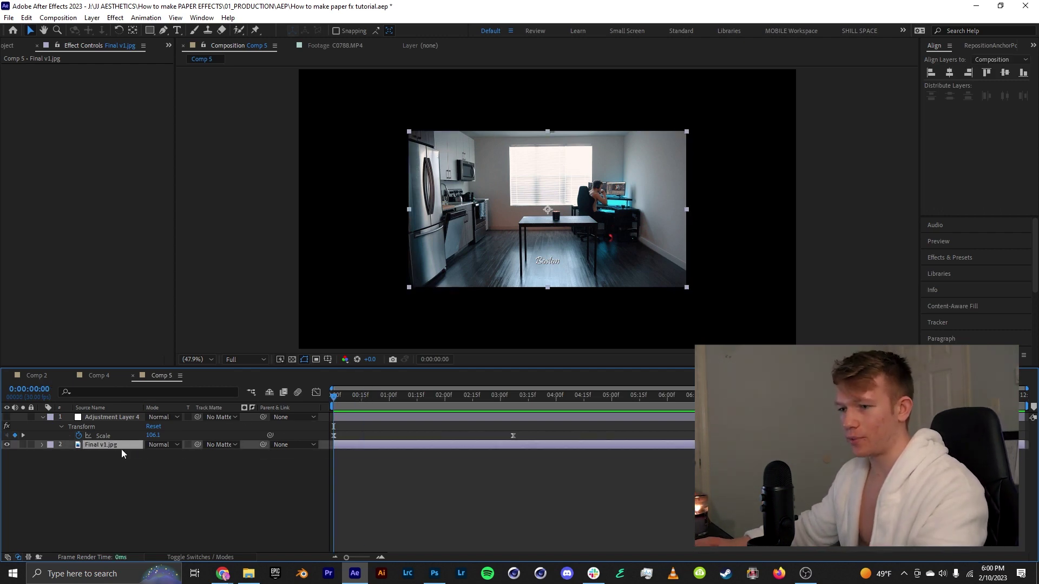
key("ctrl+d")
key("ctrl+space")
type("textu")
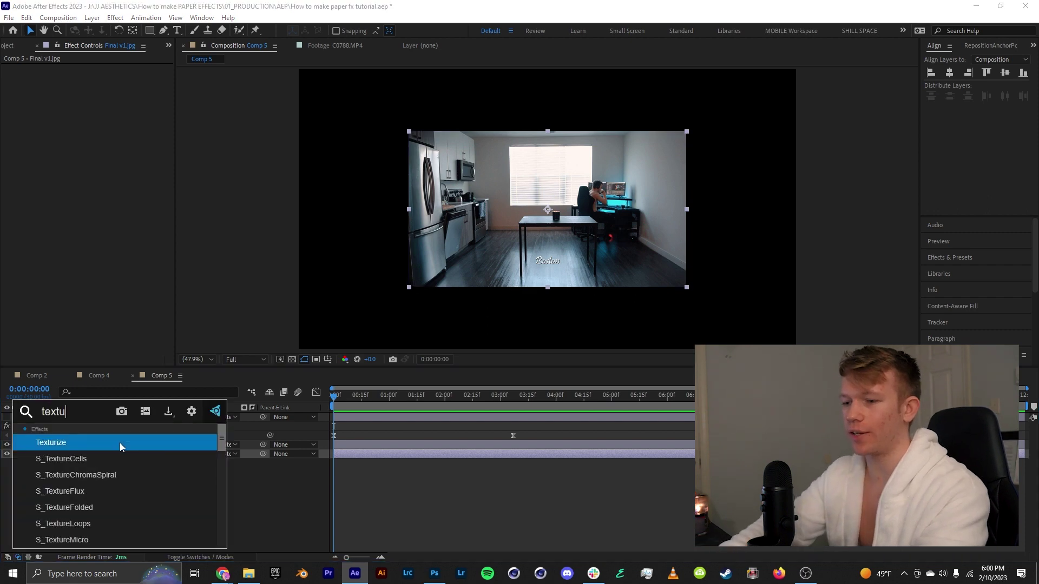
type("r m")
key("Return")
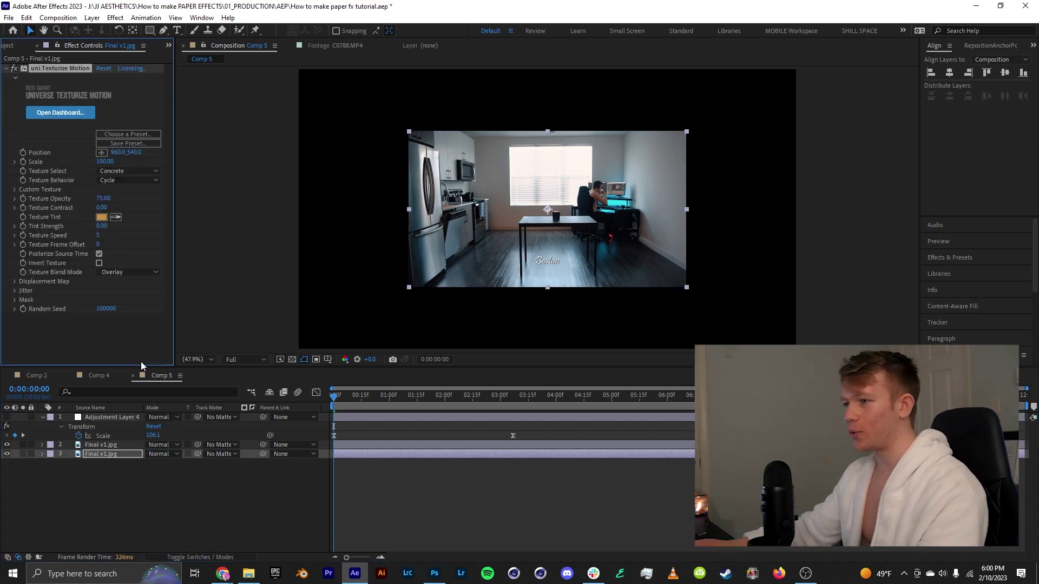
left_click(143, 272)
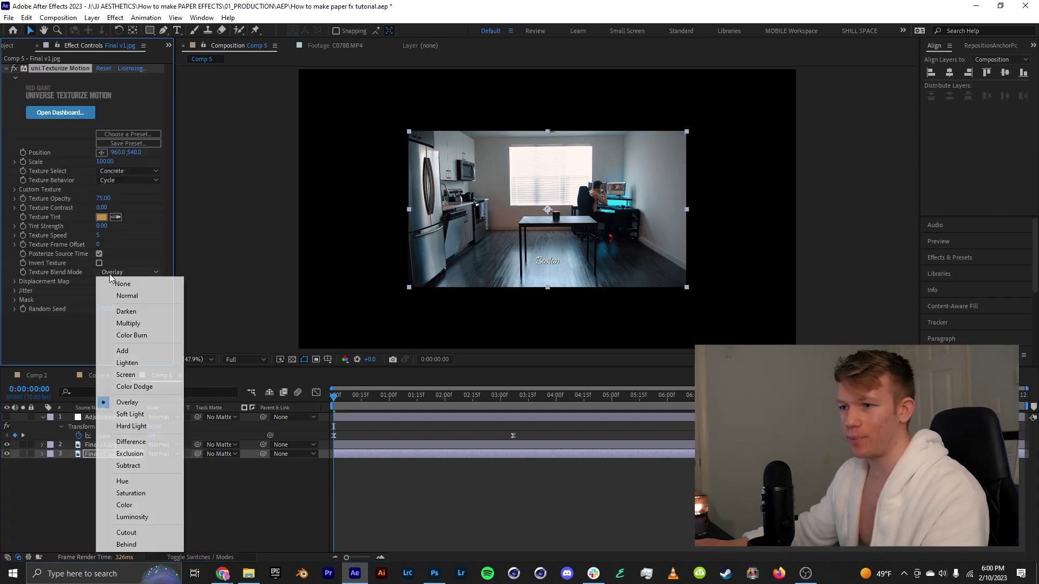
left_click(155, 532)
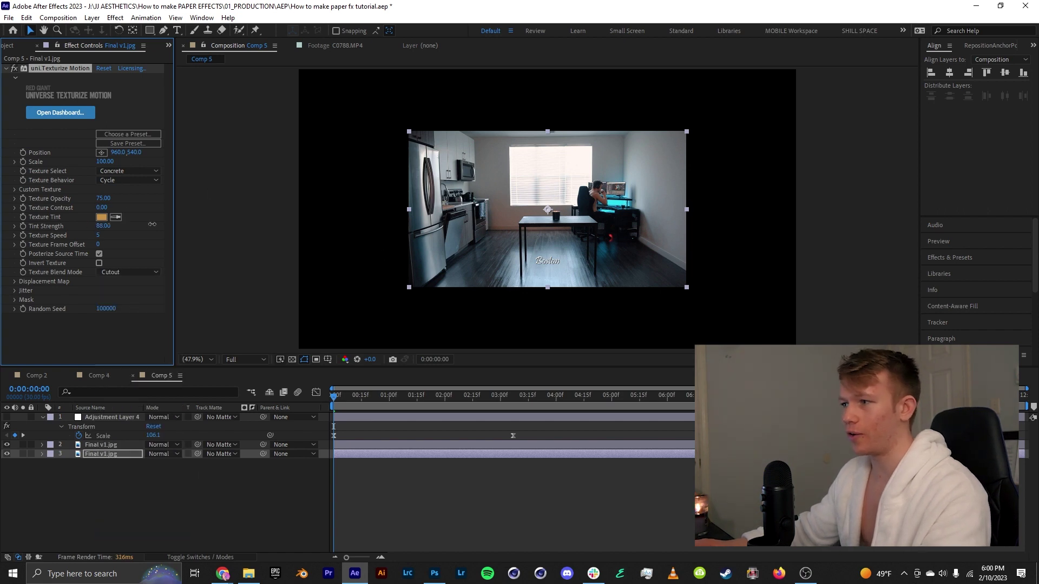
Step: Confirm the texture tint colour, turn the adjustment layer back on, and preview the textured comp
key("space")
left_click(162, 455)
key("s")
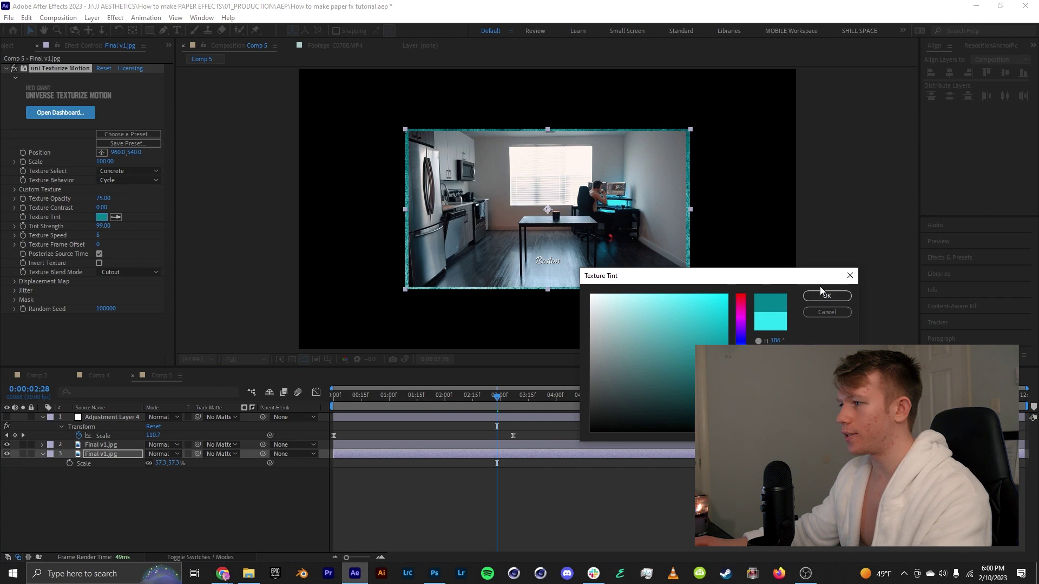
left_click(822, 294)
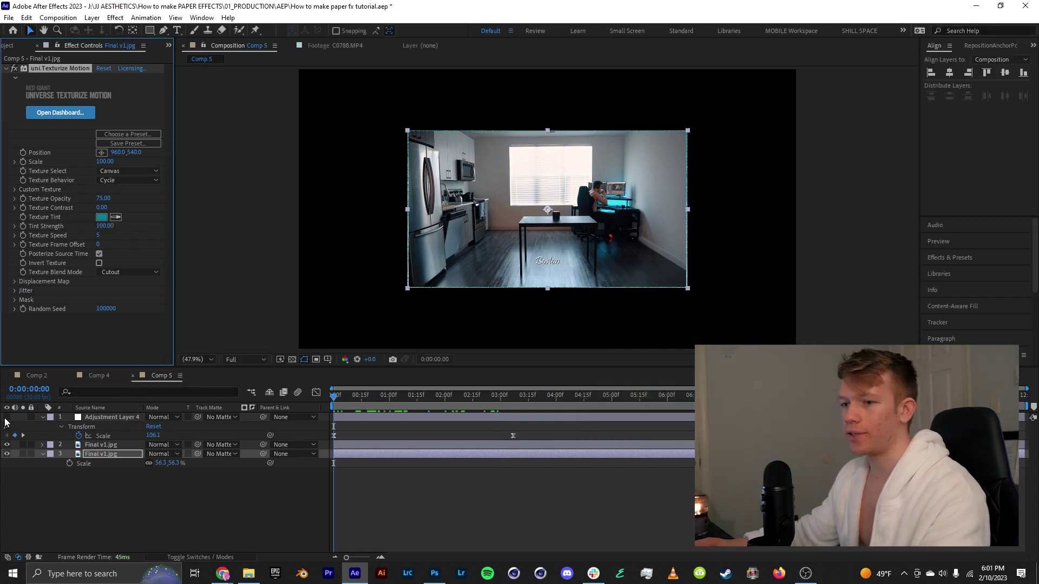
left_click(6, 417)
left_click(414, 482)
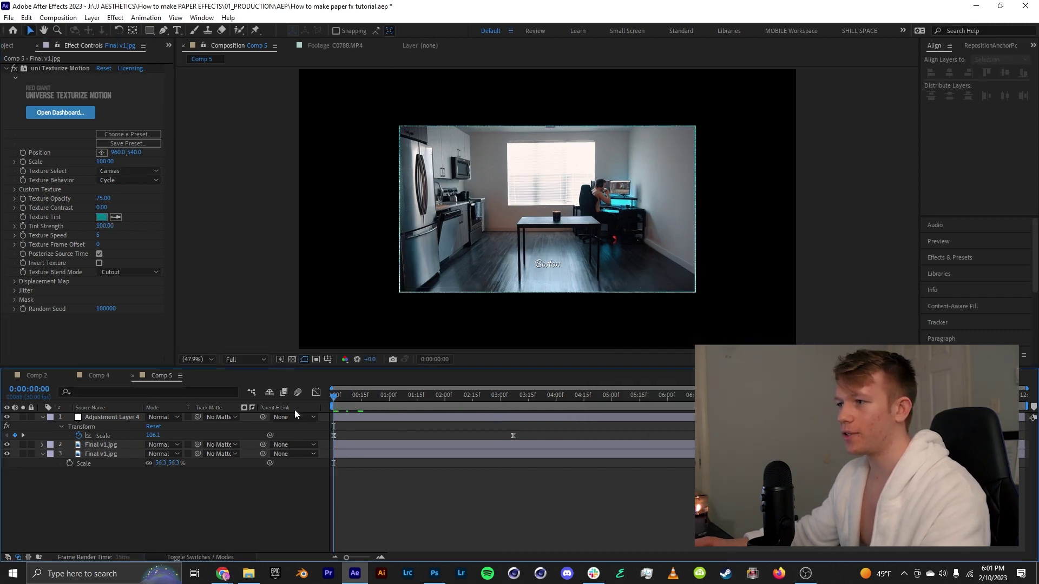
key("space")
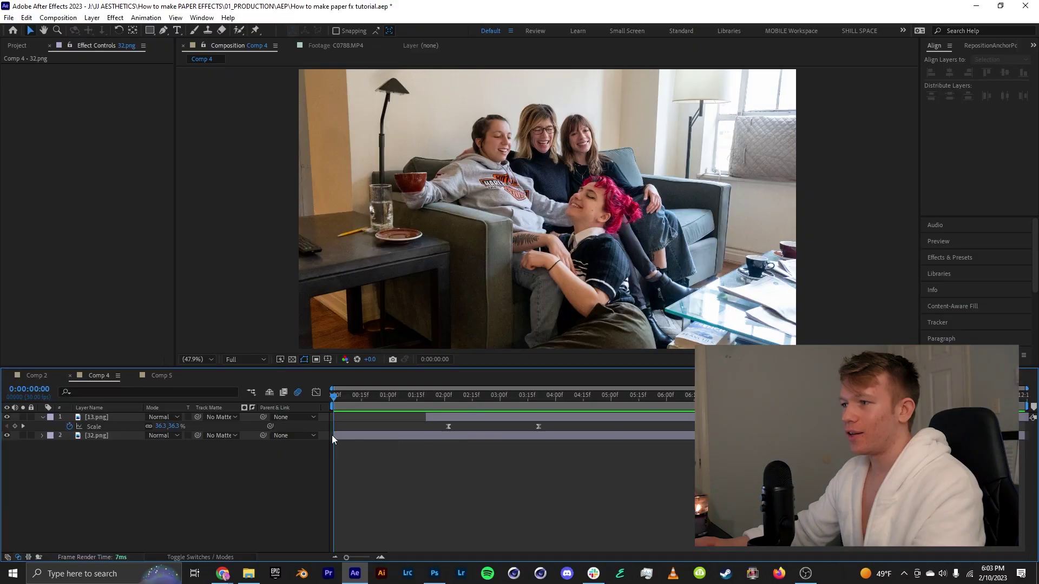
Step: Add the Brush Matte 2 clip to Comp 4 and scrub through its animation
left_click_drag(332, 435, 540, 443)
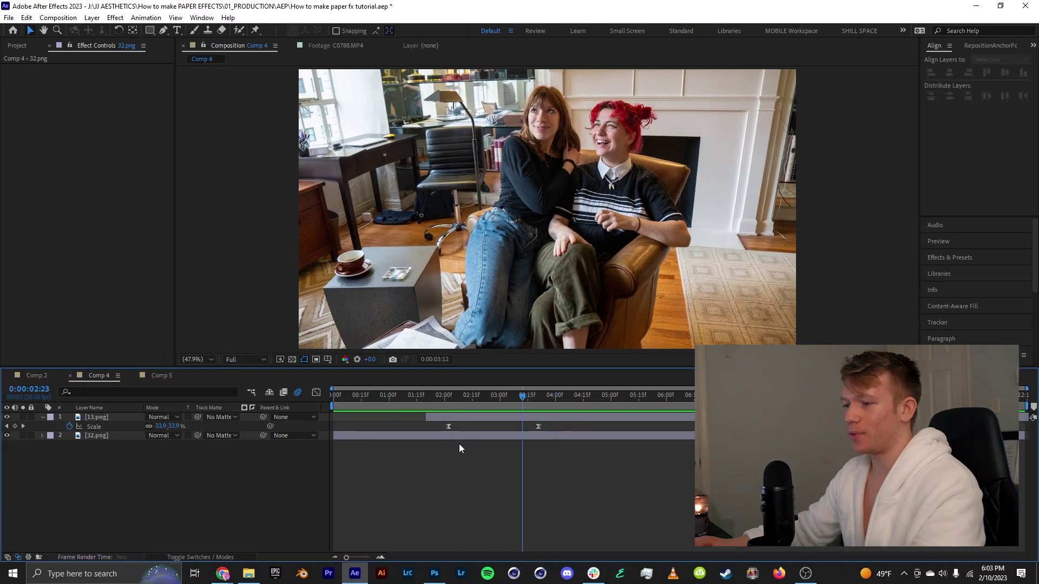
mouse_move(459, 443)
left_mouse_down()
mouse_move(355, 441)
mouse_move(413, 433)
mouse_move(385, 436)
left_mouse_up()
key("alt+Tab")
mouse_move(578, 202)
left_mouse_down()
mouse_move(573, 278)
mouse_move(203, 444)
mouse_move(488, 359)
mouse_move(186, 476)
left_mouse_up()
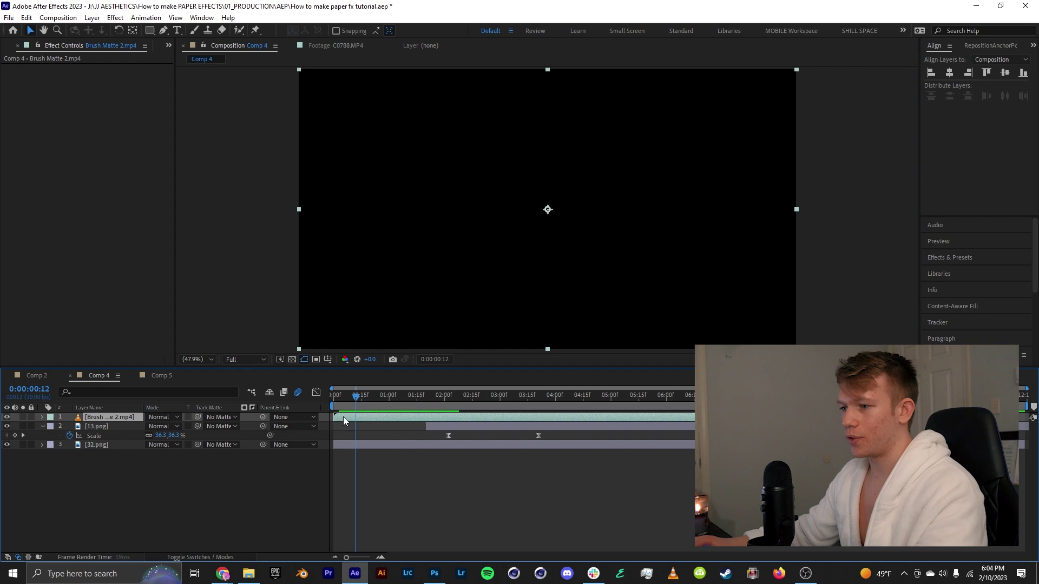
left_click_drag(343, 416, 438, 415)
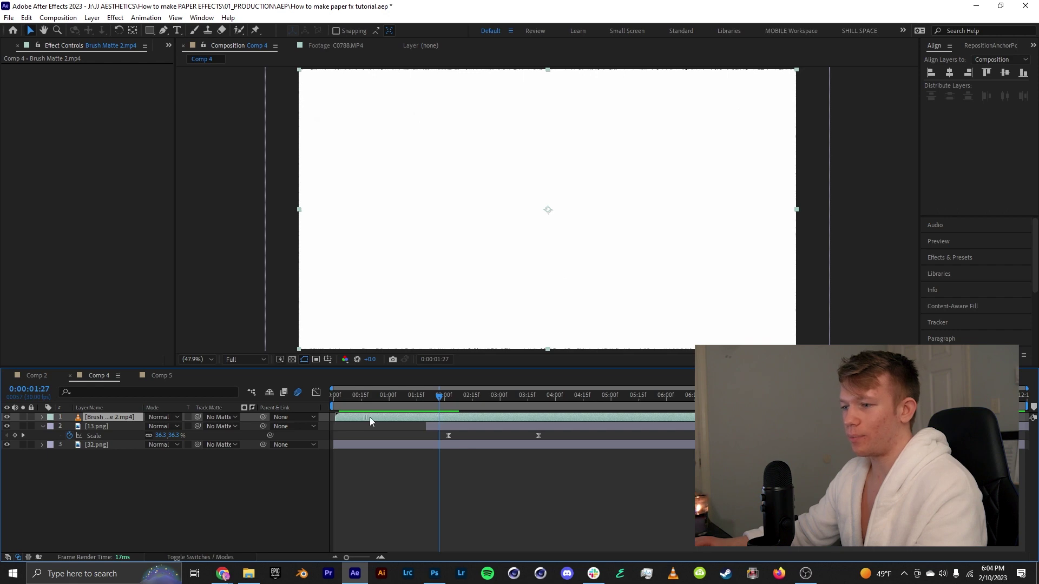
Step: Make Brush Matte 2 the 13.png photo's track matte and import Paper Overlay 3
left_click(93, 427)
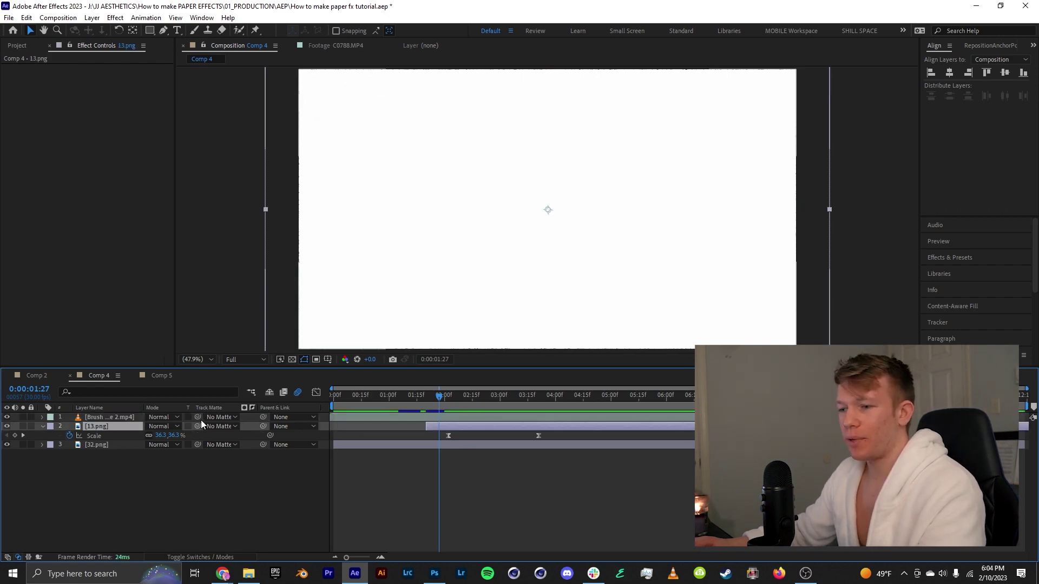
left_click_drag(199, 427, 131, 417)
mouse_move(353, 399)
left_mouse_down()
mouse_move(497, 420)
mouse_move(476, 424)
left_mouse_up()
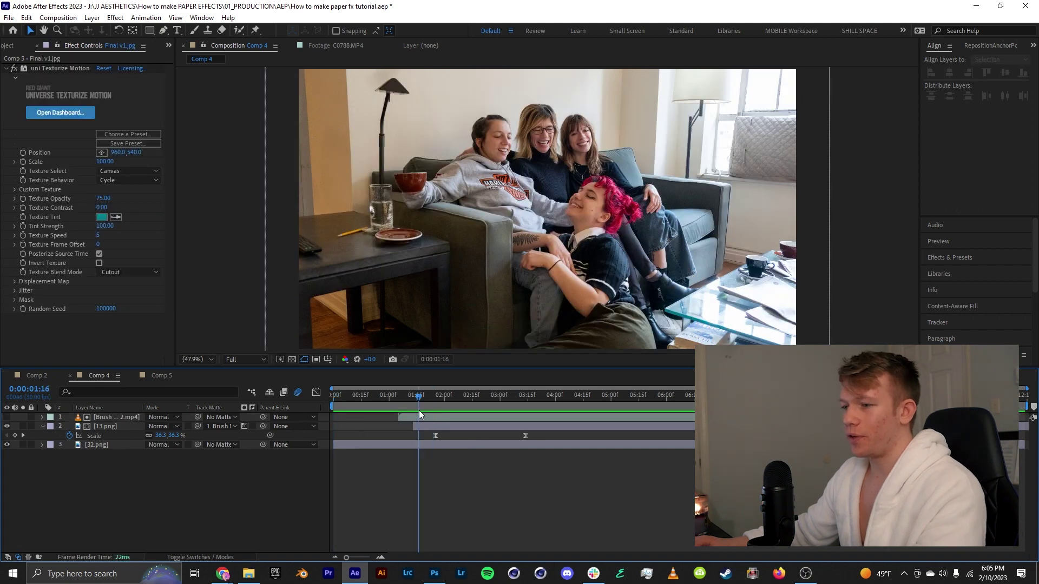
key("space")
key("ctrl+i")
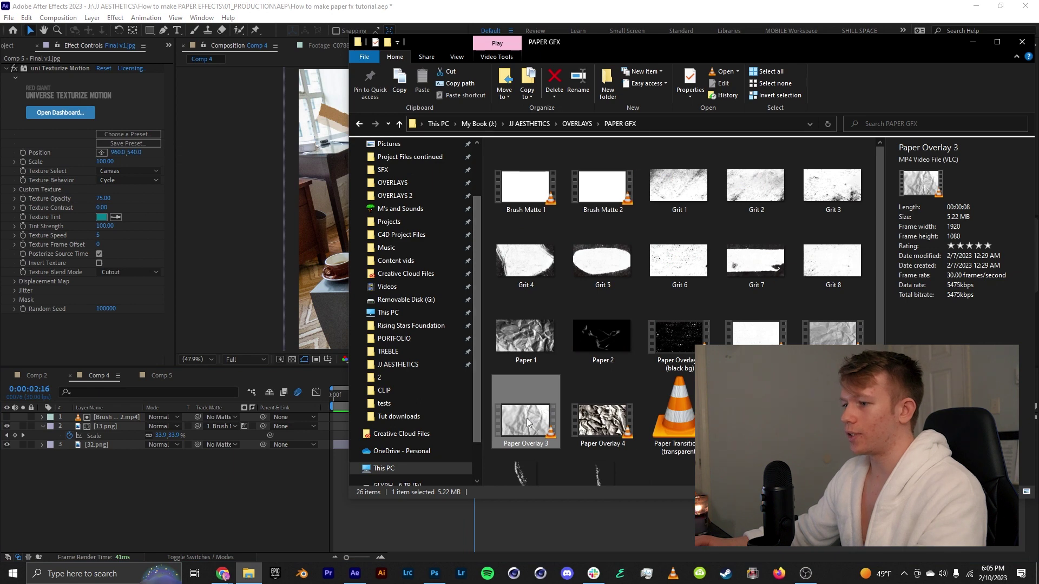
key("Return")
Step: Put Paper Overlay 3 on top and keyframe its Opacity 0-100-0% around the cut
key("ctrl+slash")
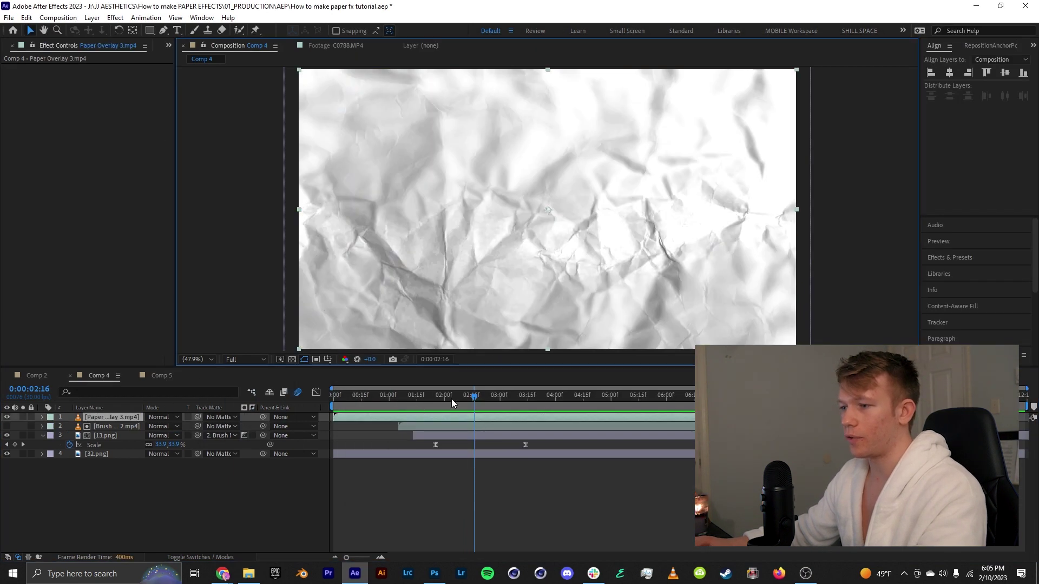
mouse_move(451, 398)
left_mouse_down()
mouse_move(418, 407)
mouse_move(436, 406)
left_mouse_up()
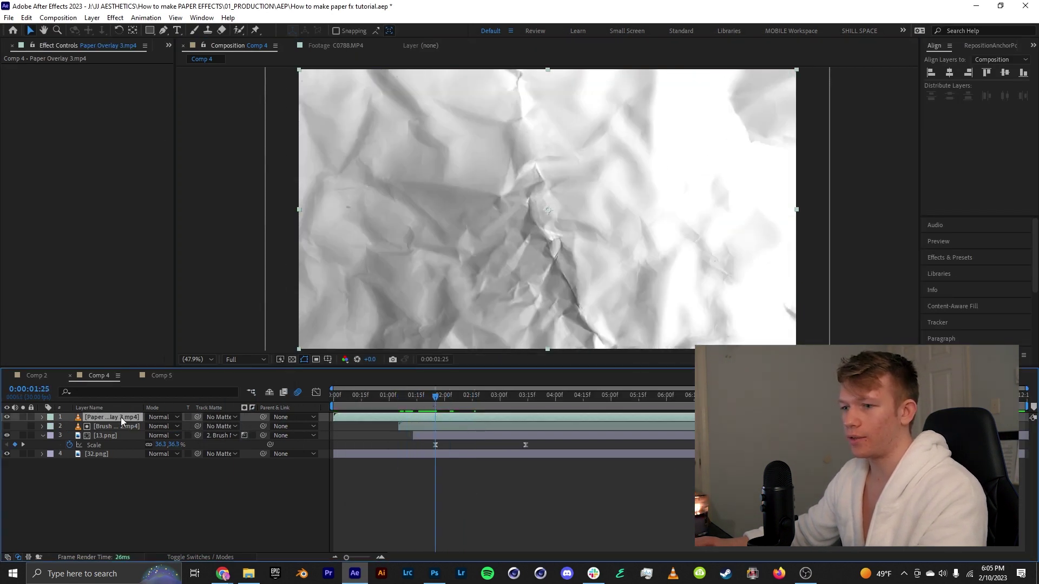
key("t")
left_click(69, 427)
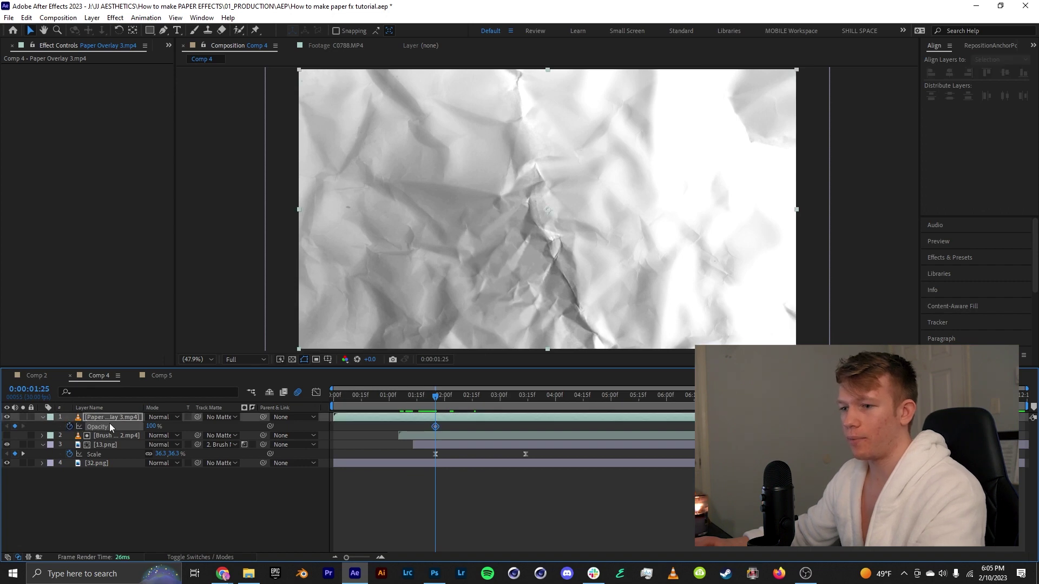
left_click_drag(439, 405, 507, 405)
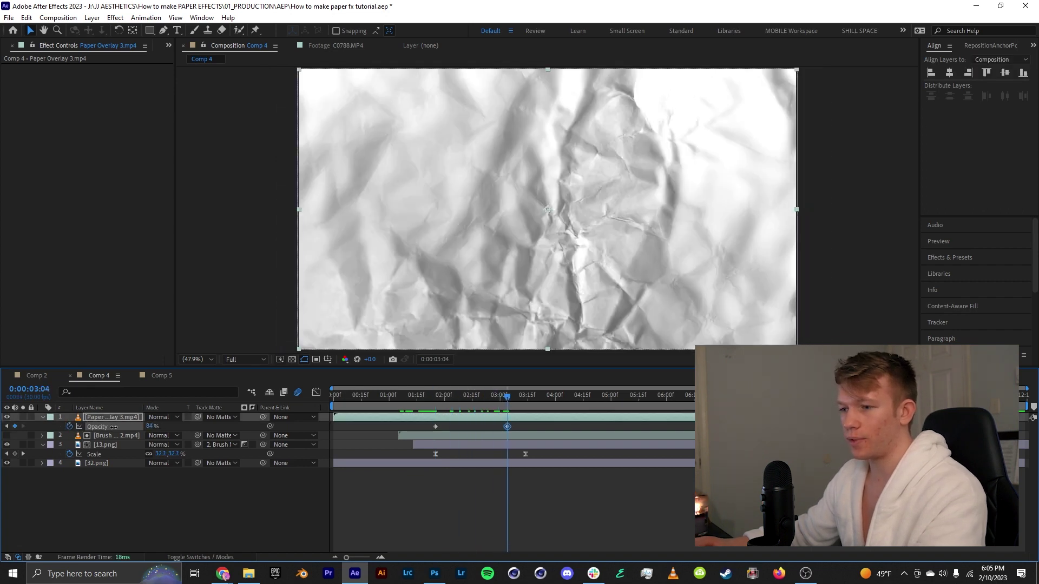
left_click_drag(370, 405, 435, 406)
key("alt+shift+t")
Step: Set the paper overlay to Darken mode and preview the photo transition
left_click(162, 417)
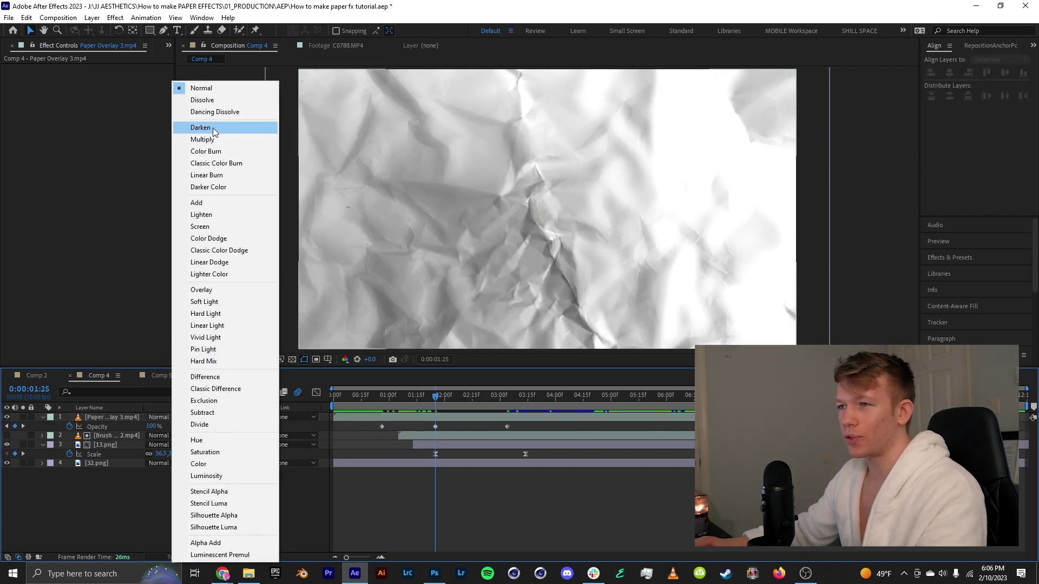
left_click(200, 128)
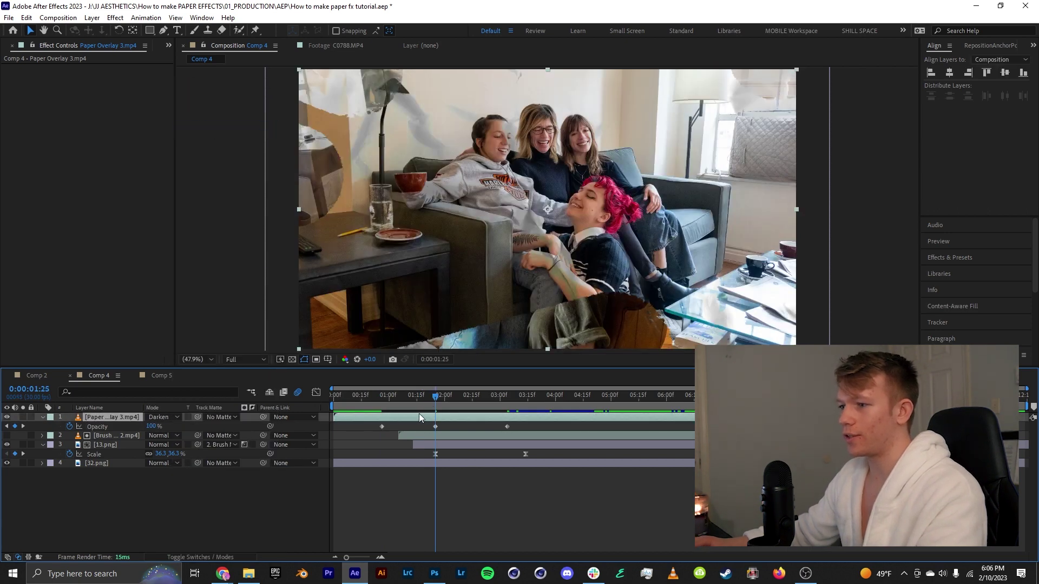
key("Home")
key("space")
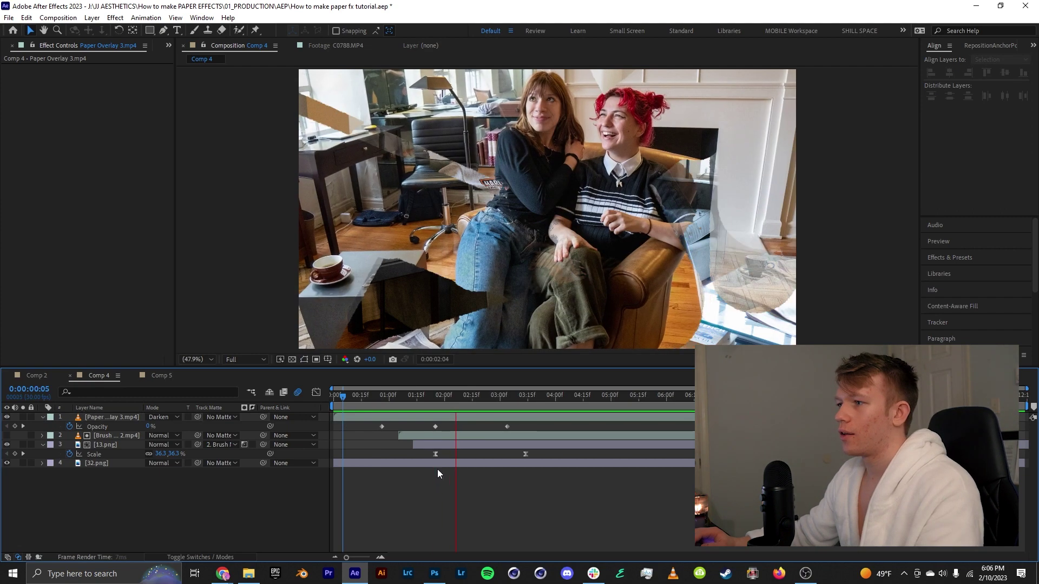
key("space")
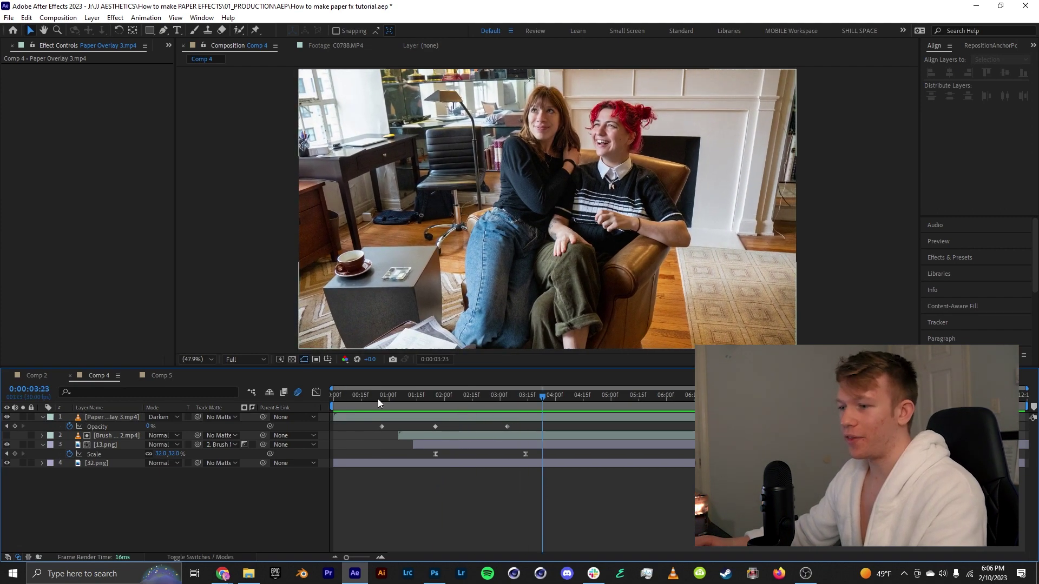
left_click(377, 401)
left_click(540, 400)
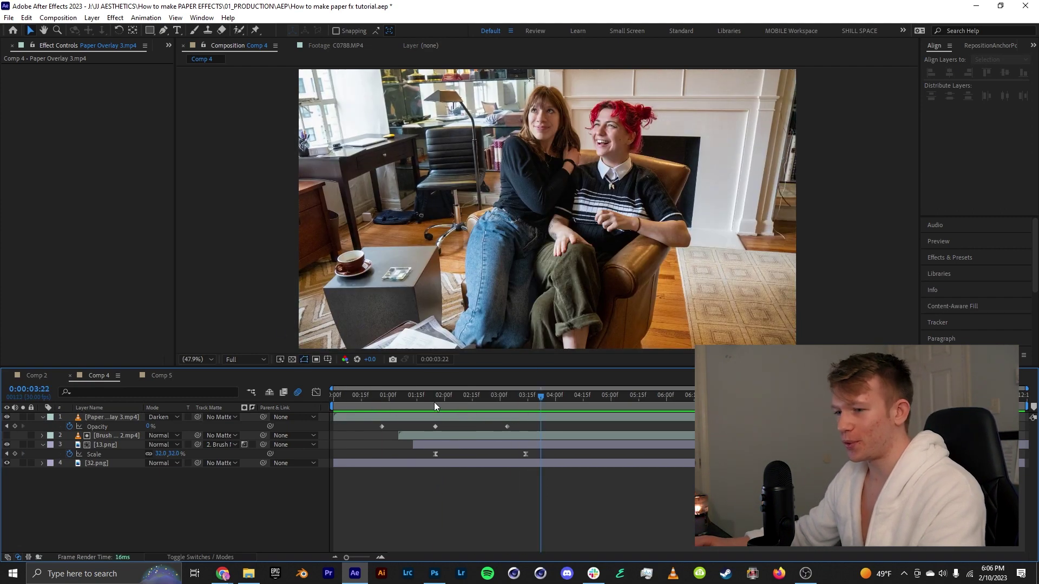
left_click_drag(429, 402, 387, 400)
key("space")
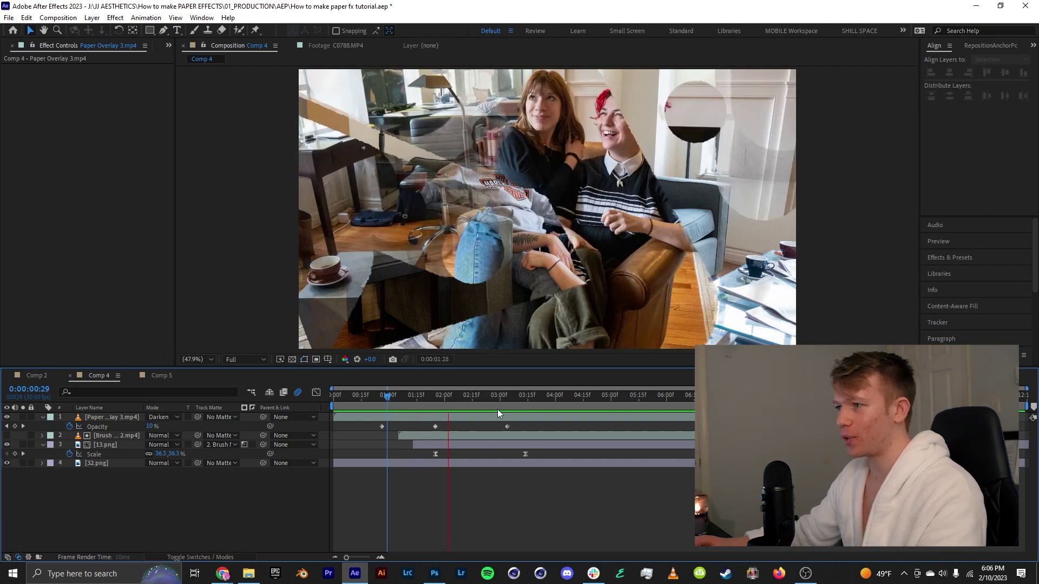
left_click(524, 400)
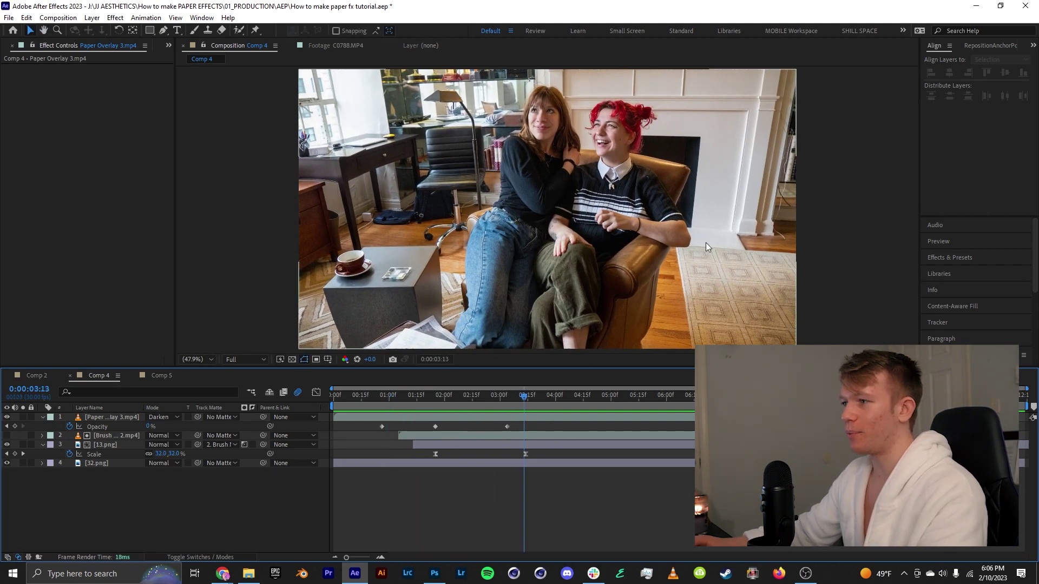
Step: Apply Photo Filter to the 13.png photo, undoing a mistakenly applied Film effect
left_click(539, 443)
key("ctrl+space")
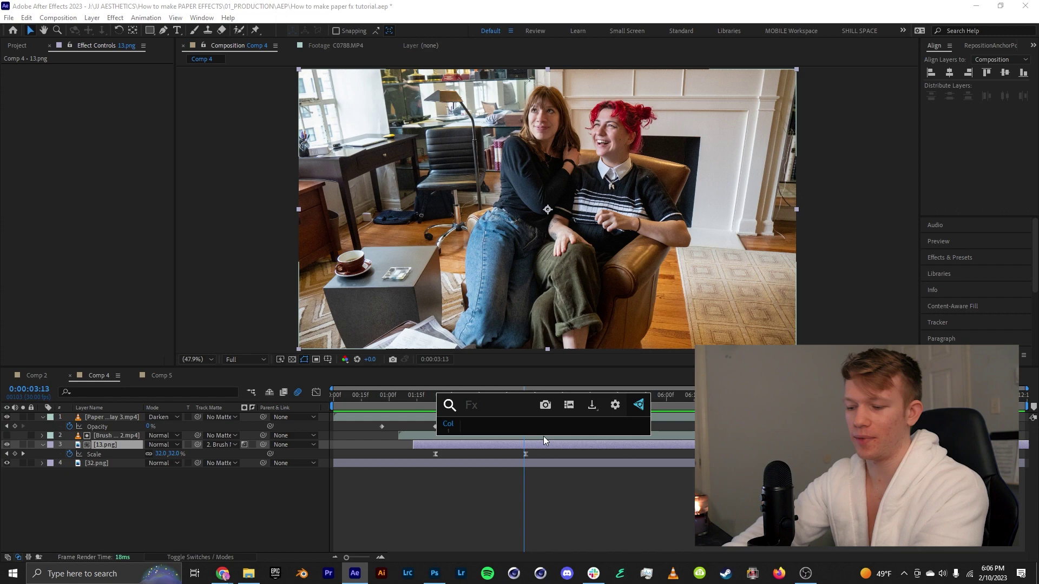
type("film")
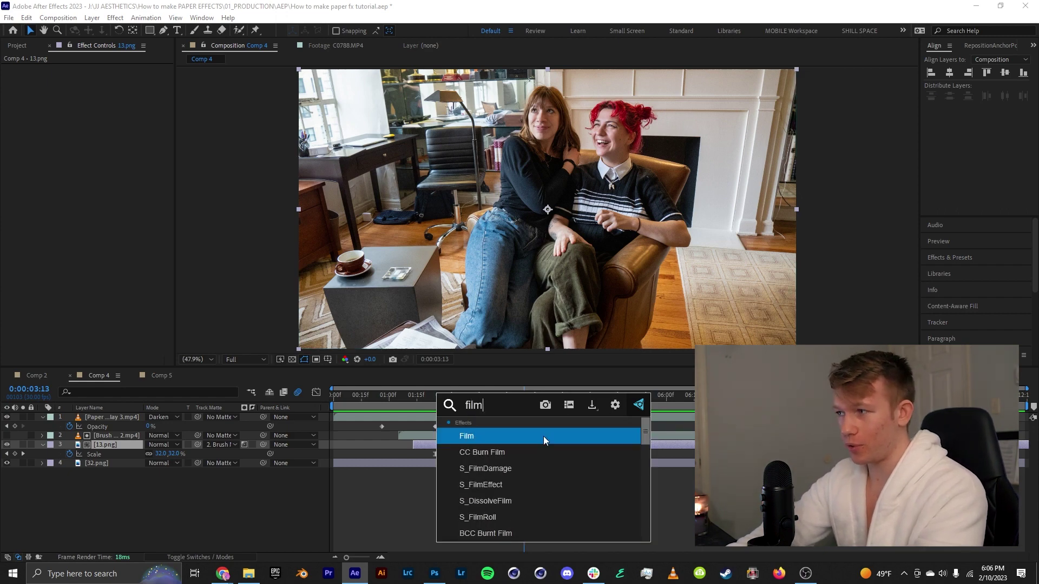
key("Return")
key("ctrl+z")
key("ctrl+space")
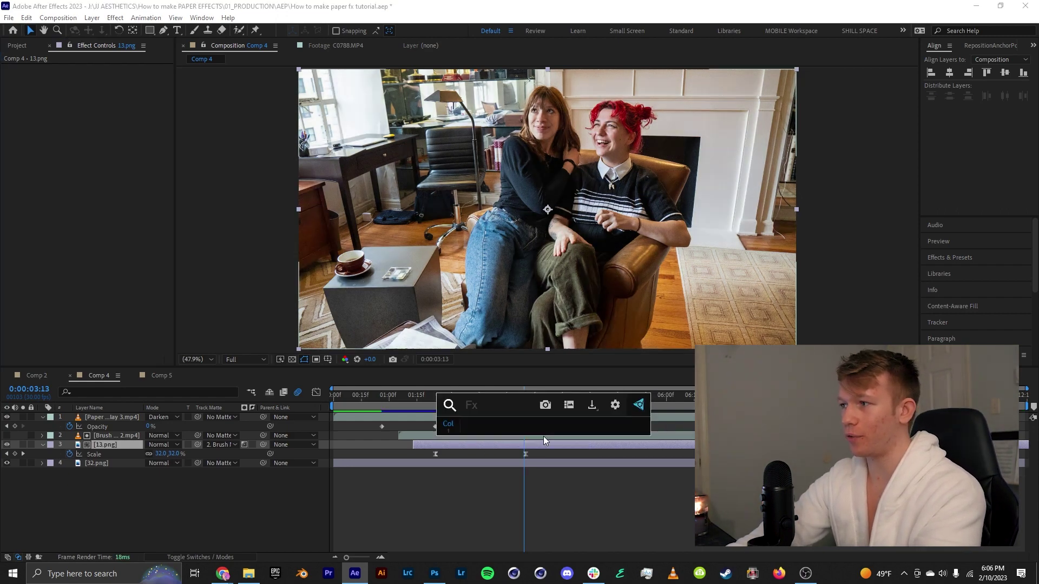
type("photo")
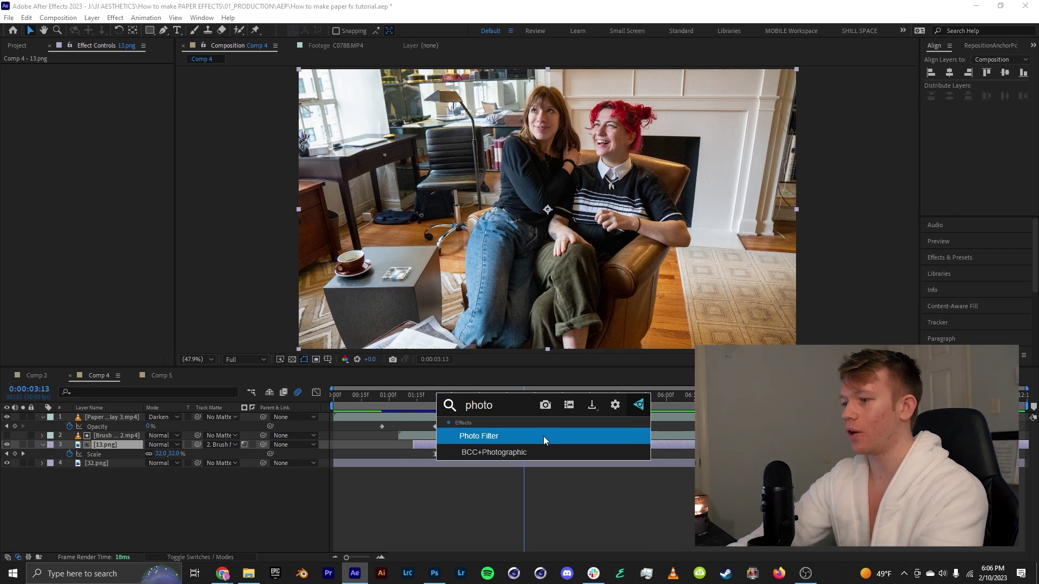
key("Return")
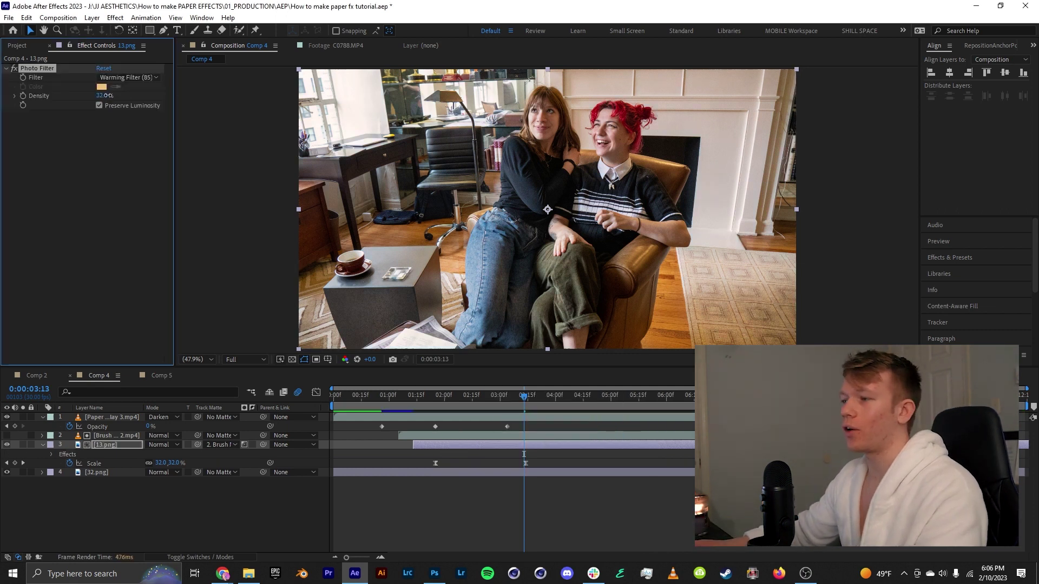
Step: Keyframe the Warming Filter (85) Density, moving its keys to 01:25 and about 04:10
left_click_drag(108, 95, 92, 103)
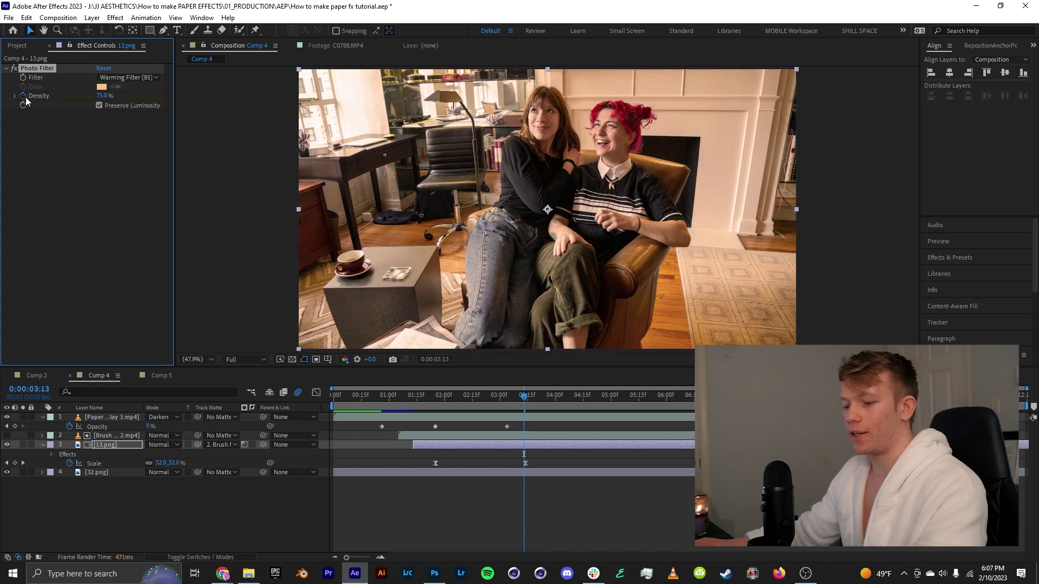
key("u")
left_click_drag(524, 463, 435, 464)
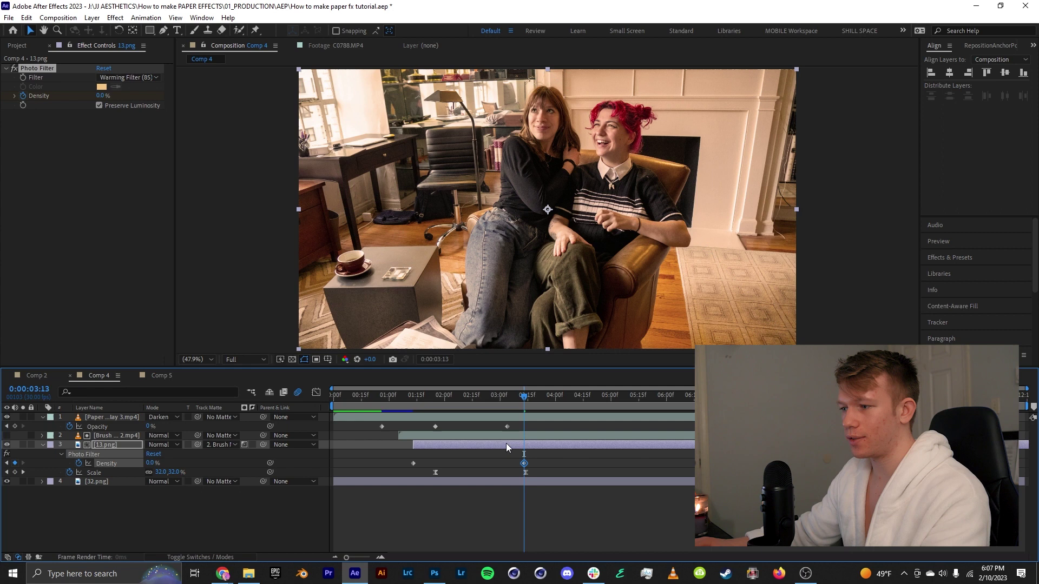
left_click_drag(550, 464, 579, 464)
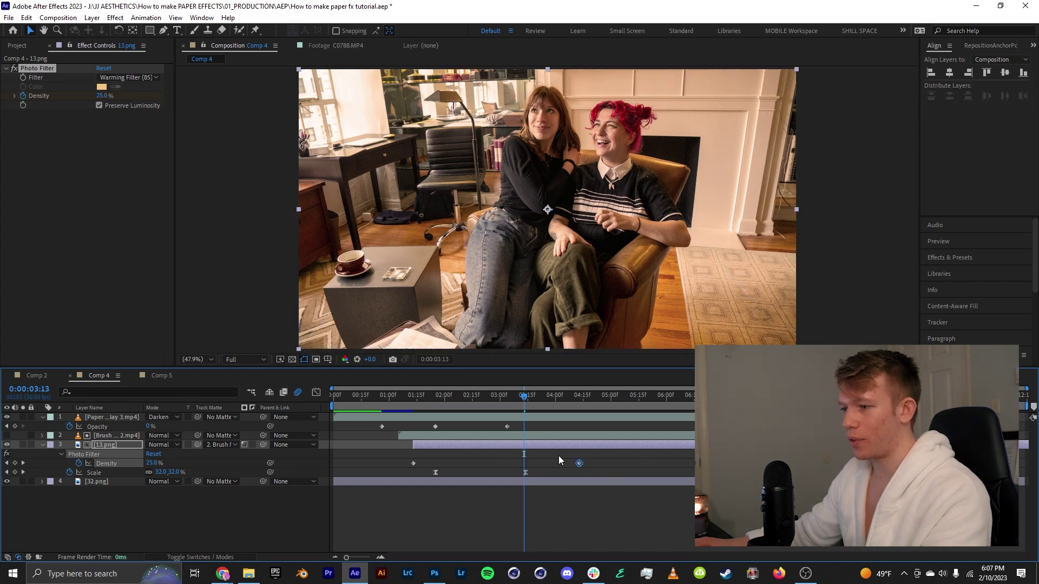
left_click(316, 391)
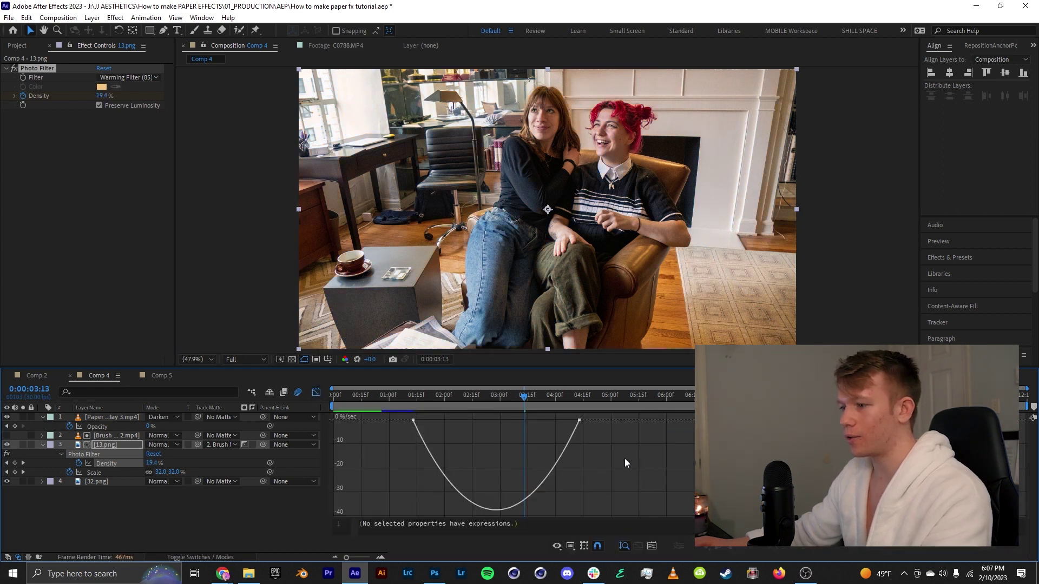